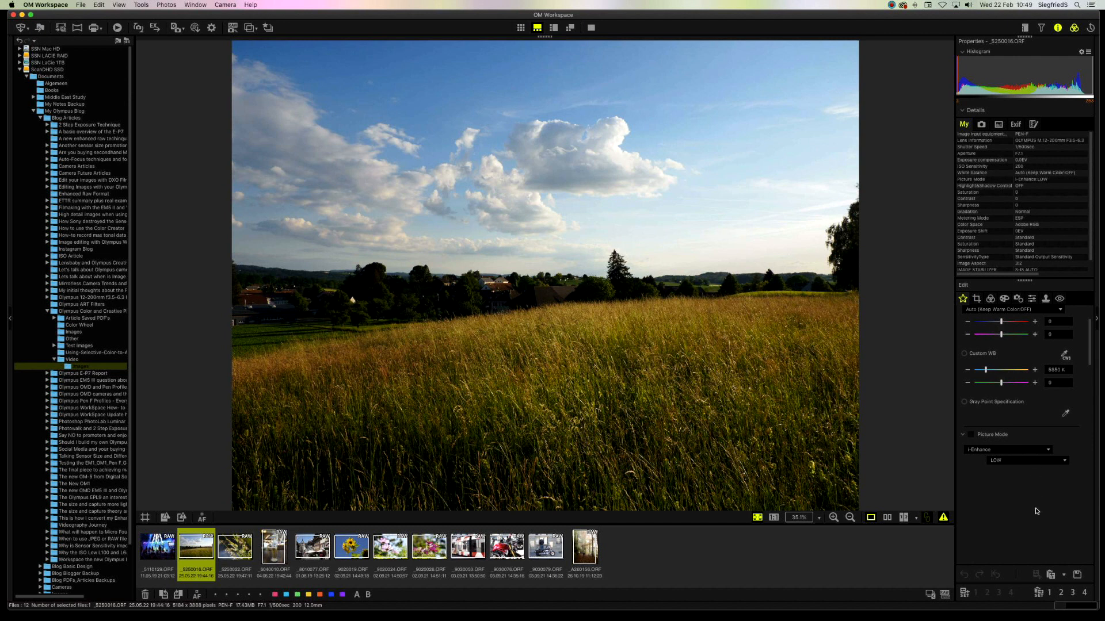
scroll(1035, 511, up, 3)
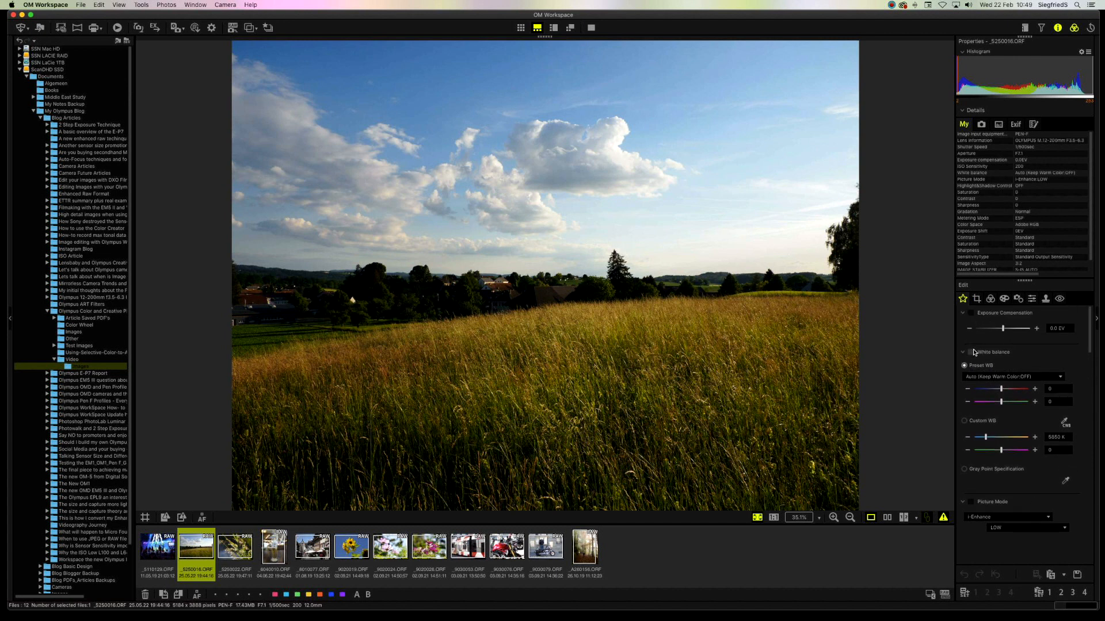
scroll(976, 424, down, 5)
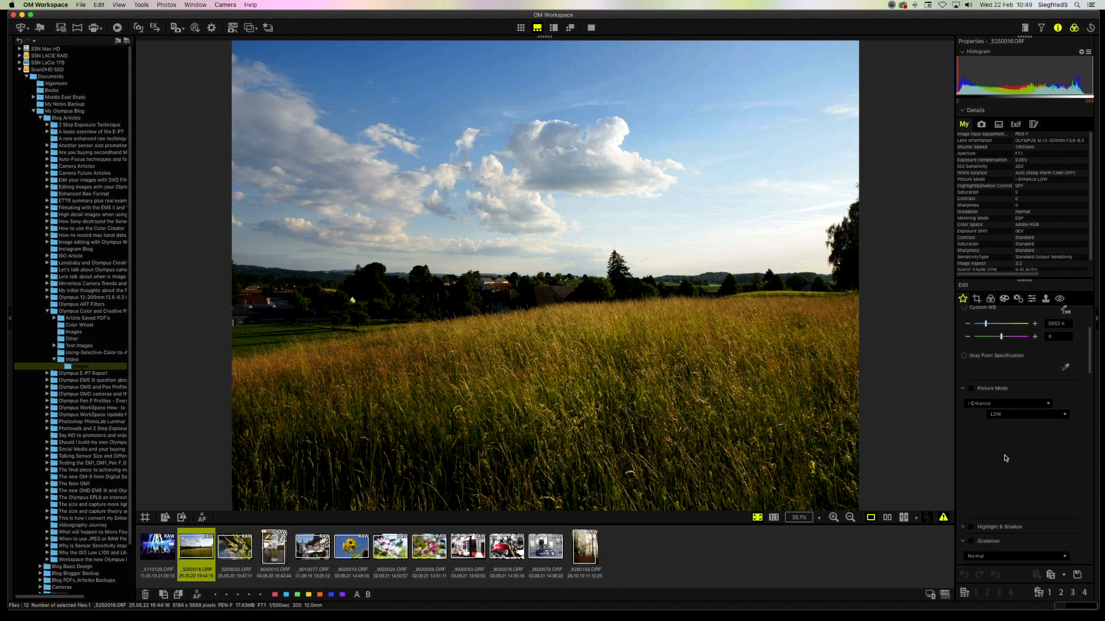
scroll(1004, 458, down, 8)
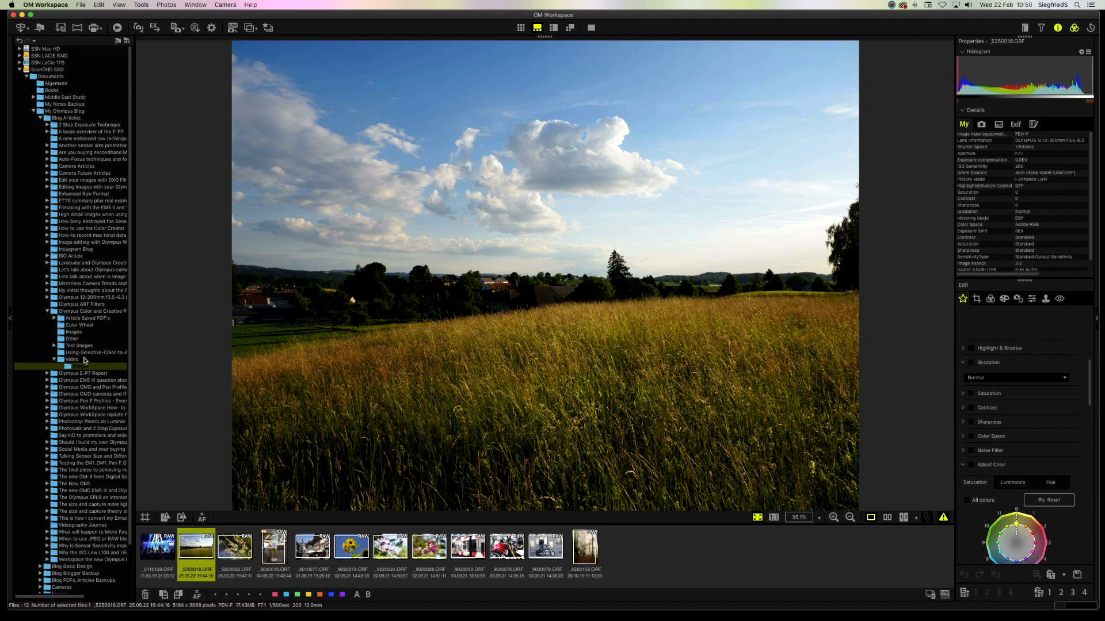
Hide the folder tree and switch to the layout with a vertical thumbnail strip beside the large preview.
click(10, 318)
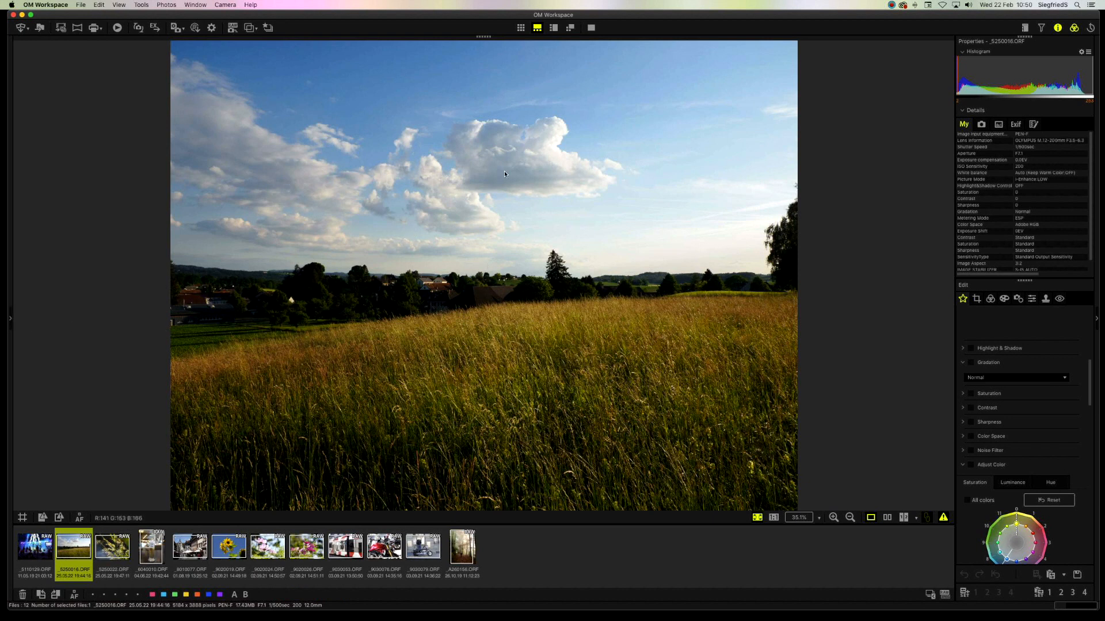
click(553, 29)
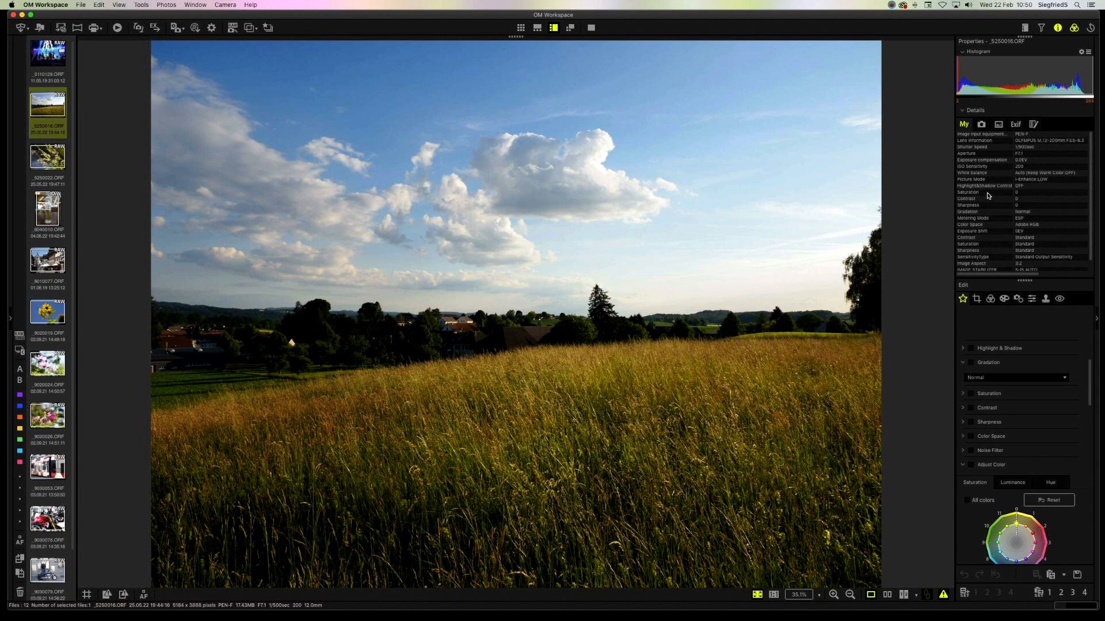
Examine the camera settings recorded for the meadow photo in its Details list, including picture mode, gradation and color space.
scroll(1025, 247, right, 2)
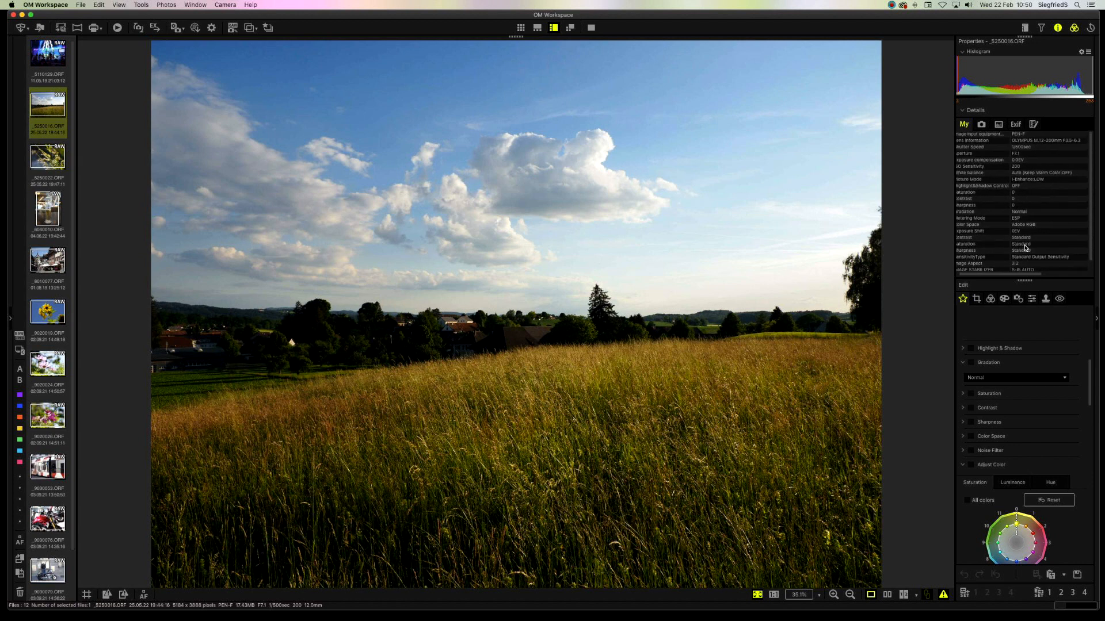
scroll(1025, 248, left, 2)
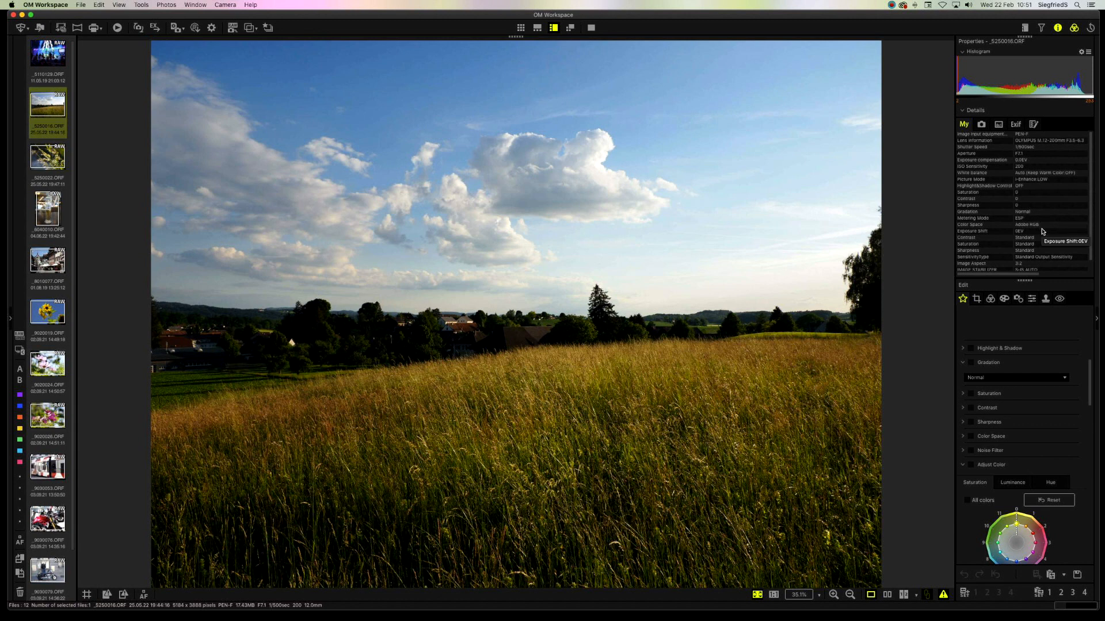
scroll(1042, 231, down, 2)
scroll(1042, 231, down, 1)
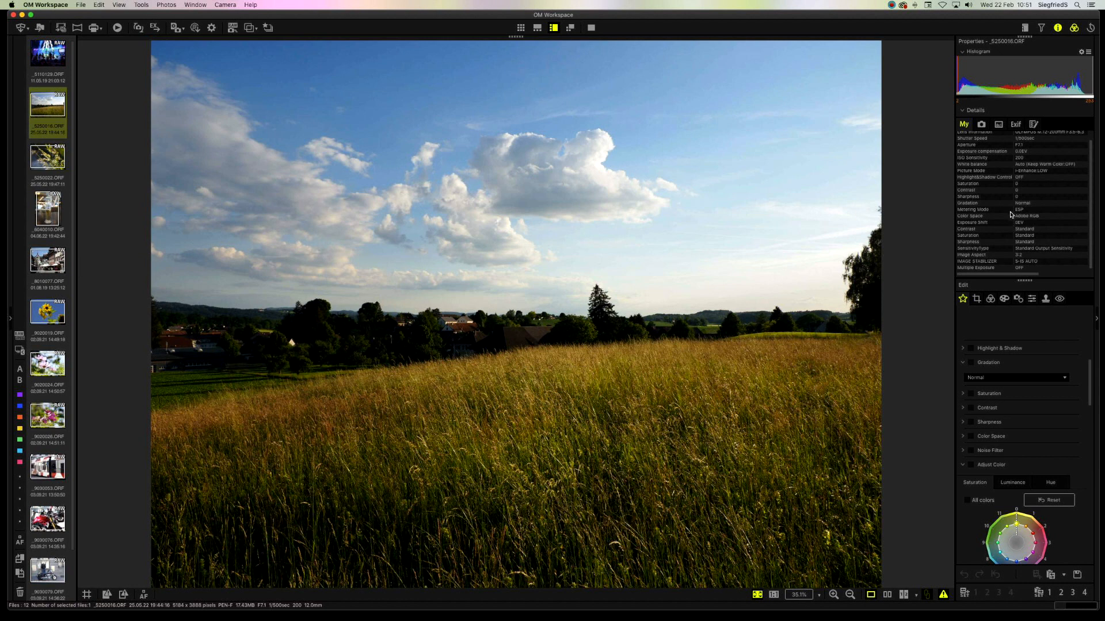
scroll(1010, 213, up, 1)
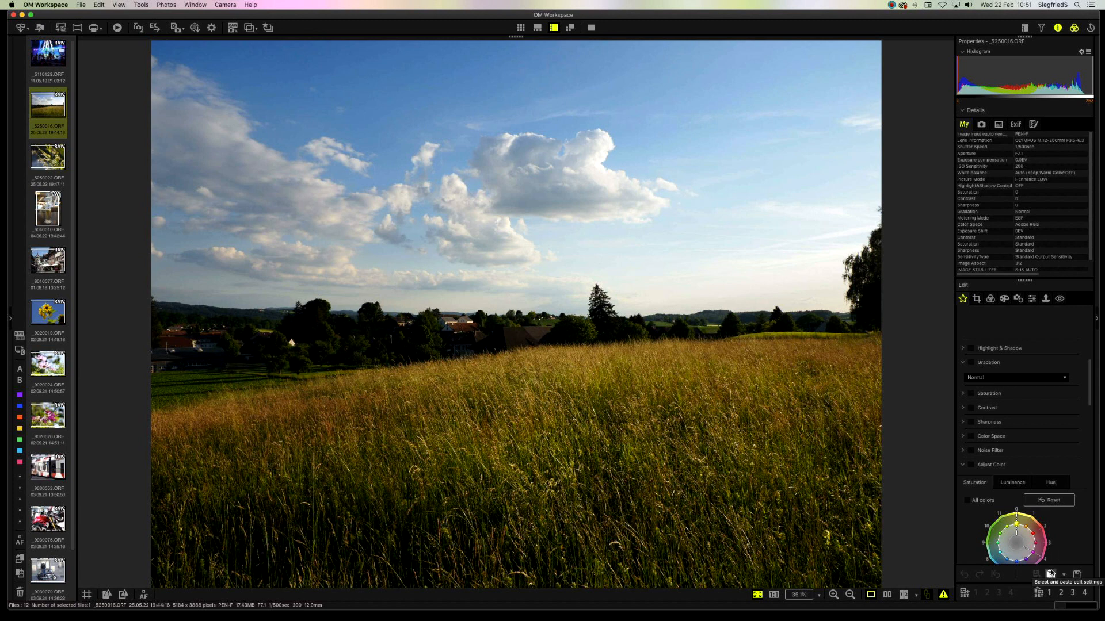
Paste all listed edit settings onto the meadow photo, from exposure compensation and white balance to Highlight & Shadow.
click(1051, 576)
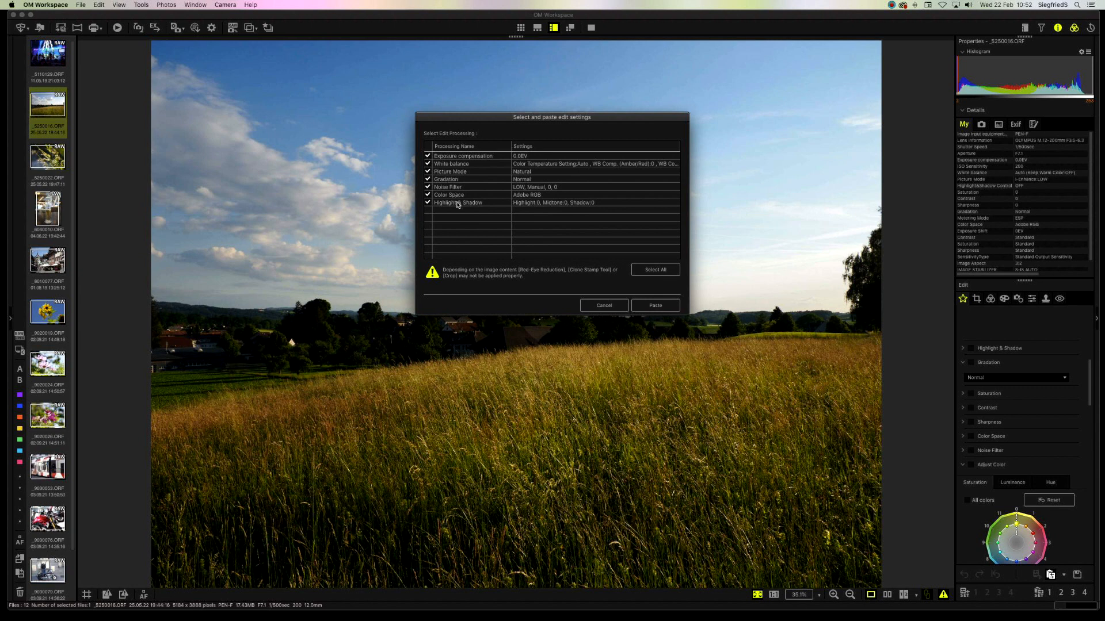
click(662, 308)
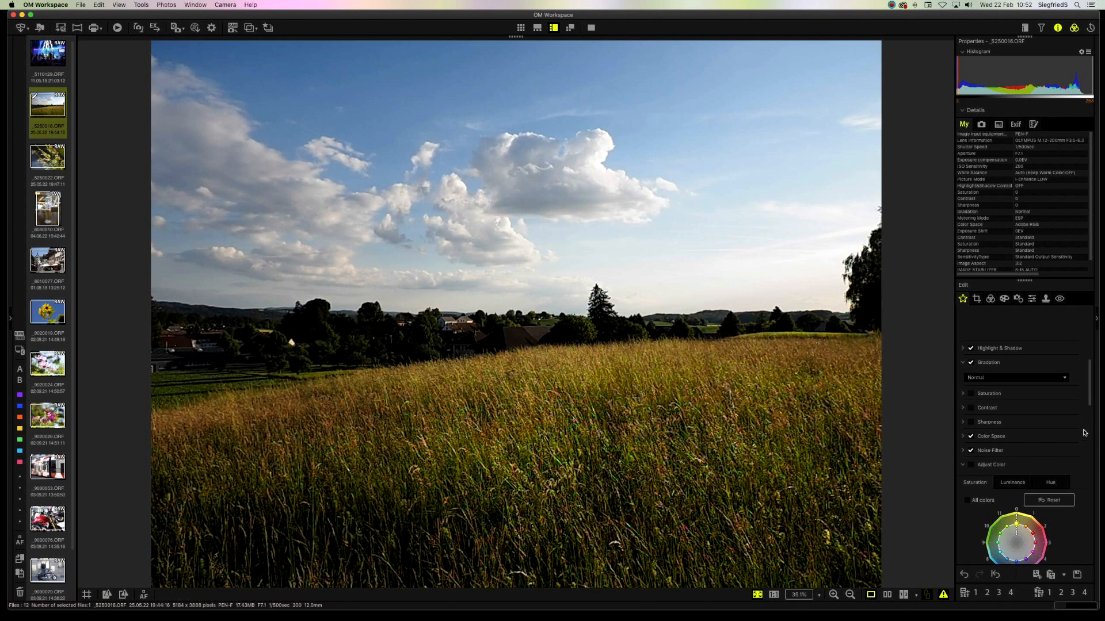
Set the meadow photo's Picture Mode to i-Enhance with the LOW effect level.
scroll(1084, 433, up, 6)
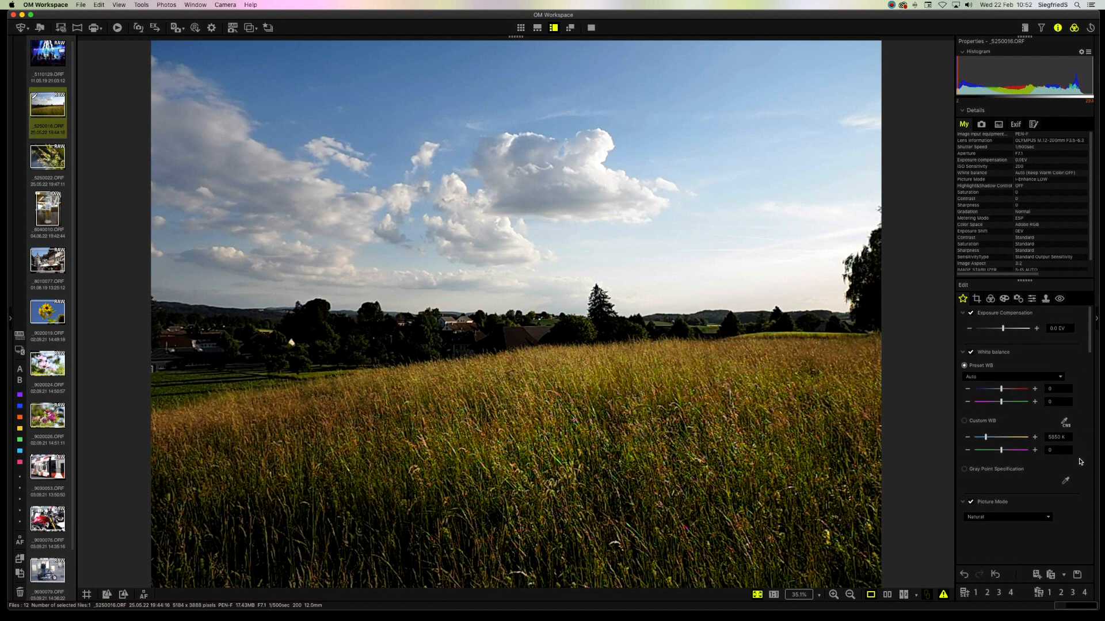
scroll(1079, 462, down, 1)
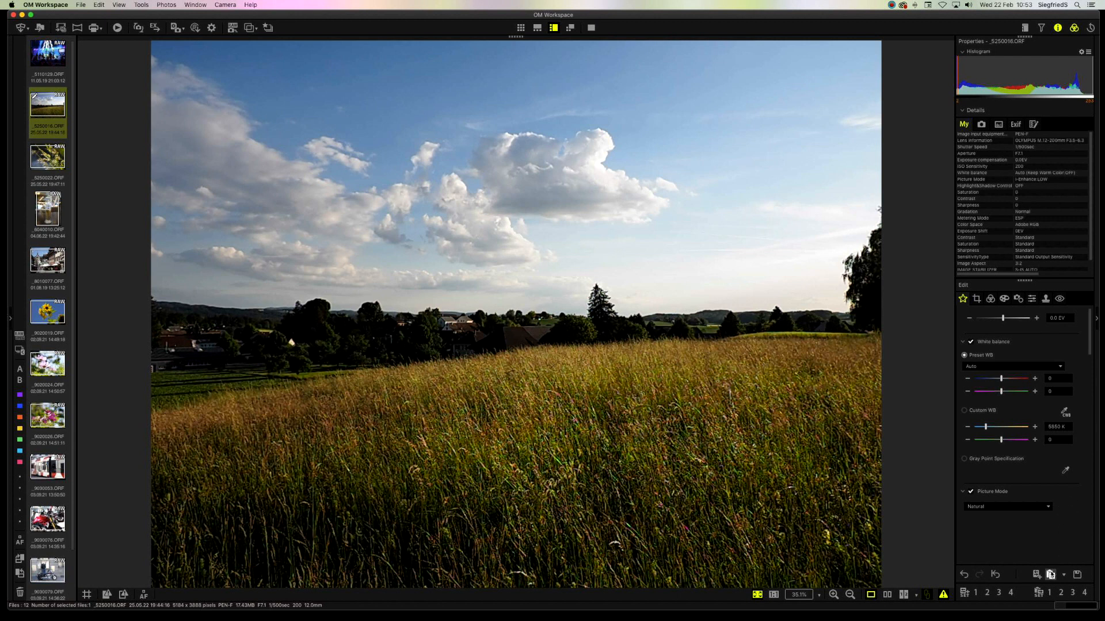
click(1050, 509)
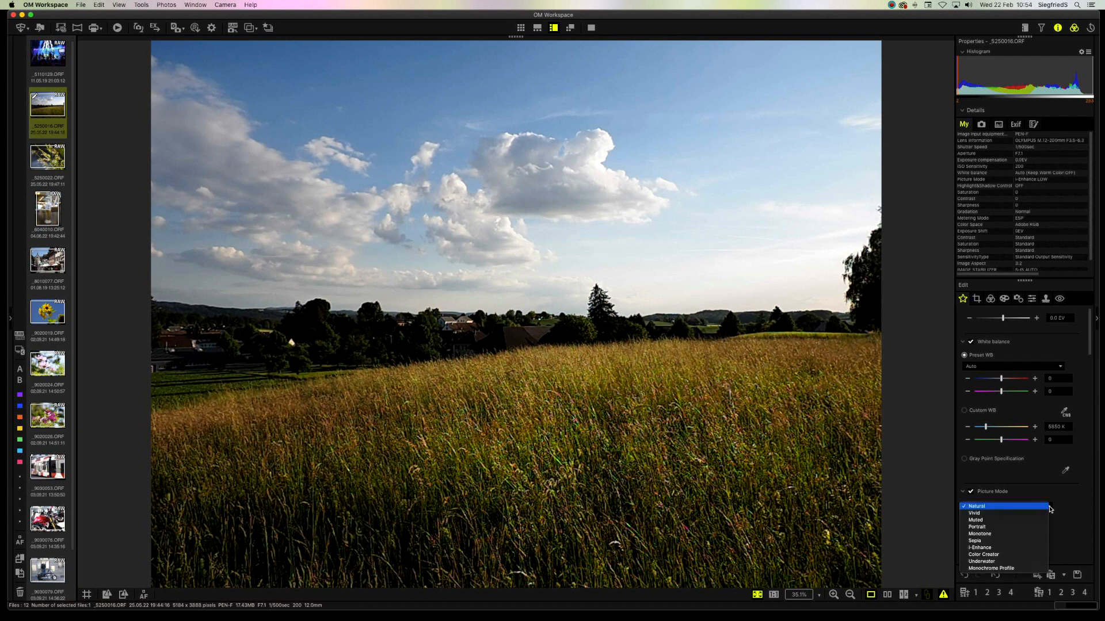
click(1028, 547)
click(1033, 519)
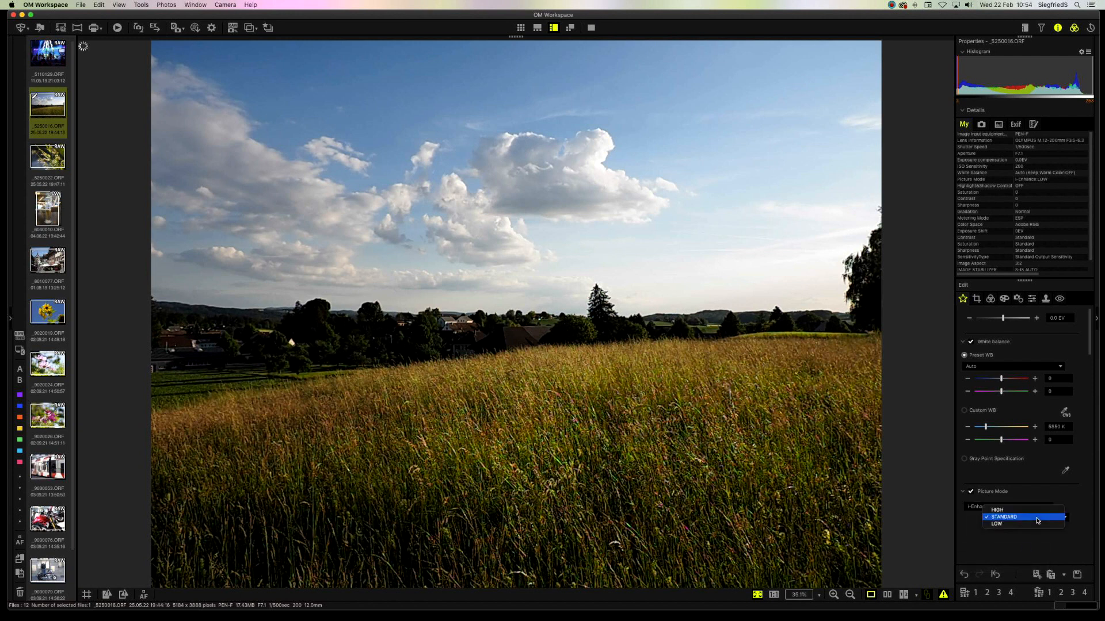
click(1035, 525)
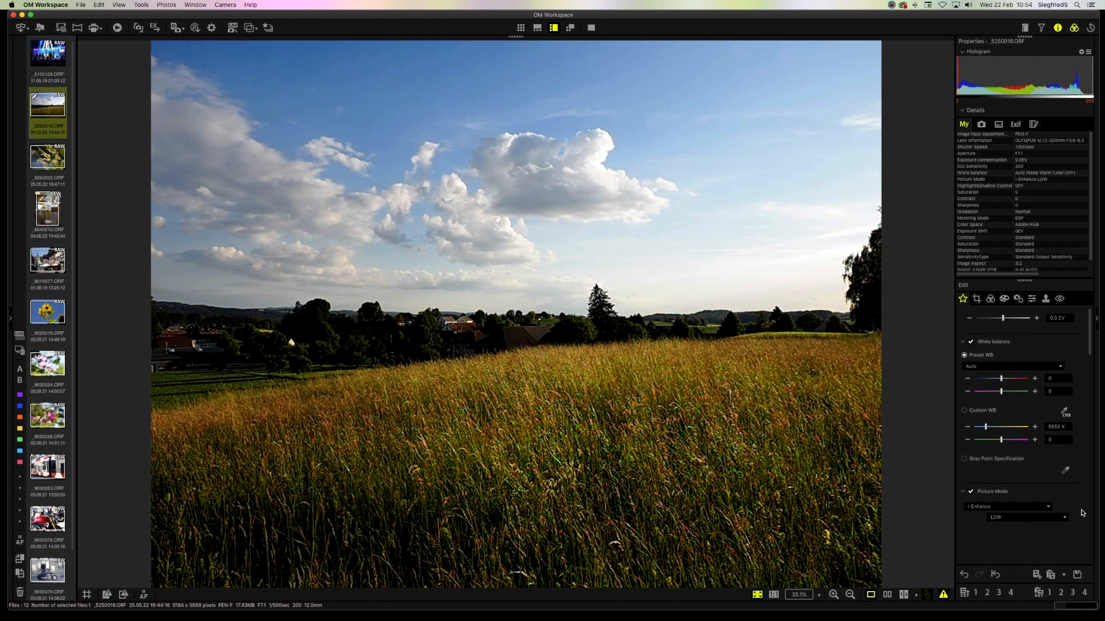
Expand the Highlight & Shadow settings and set Highlight to 1 and Shadow to -1.
scroll(1082, 512, down, 6)
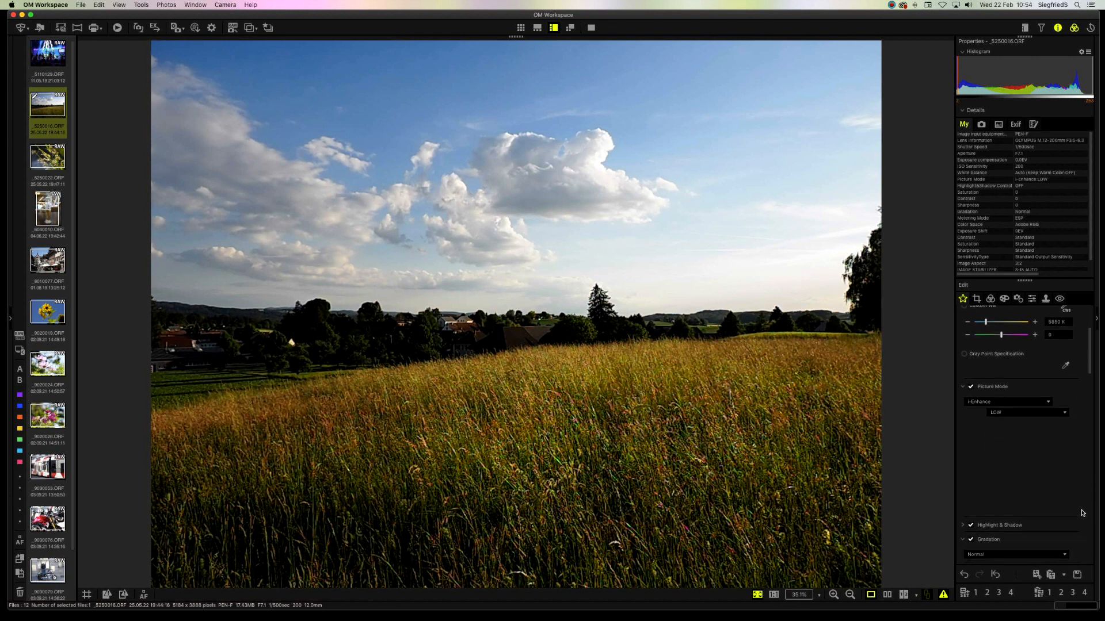
scroll(1082, 513, up, 5)
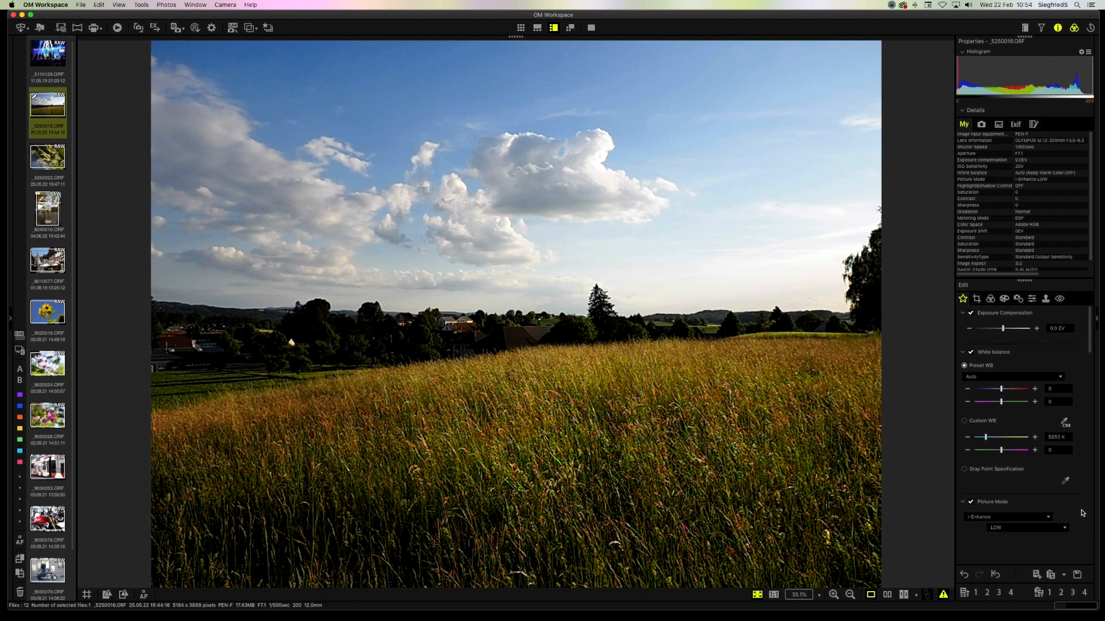
scroll(1081, 513, down, 6)
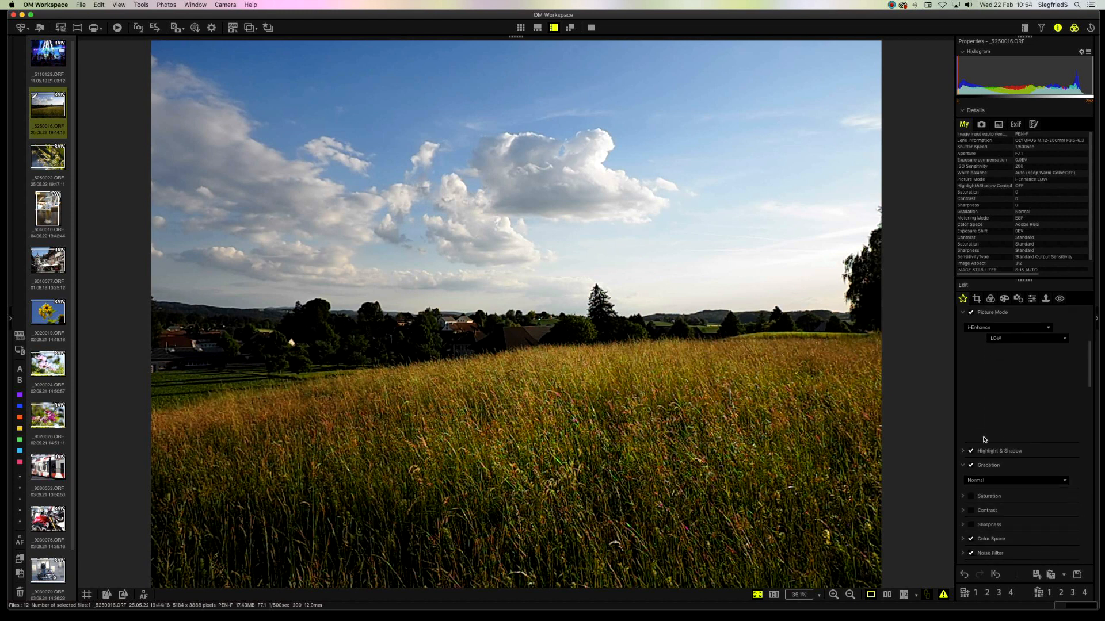
click(964, 453)
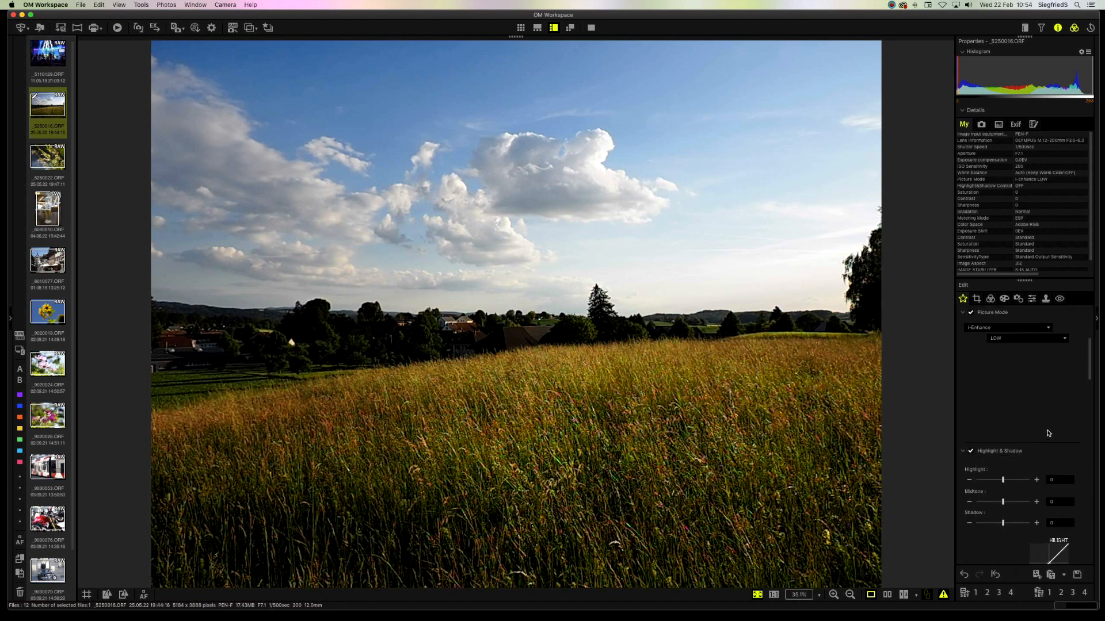
scroll(1047, 433, down, 3)
scroll(1047, 433, down, 1)
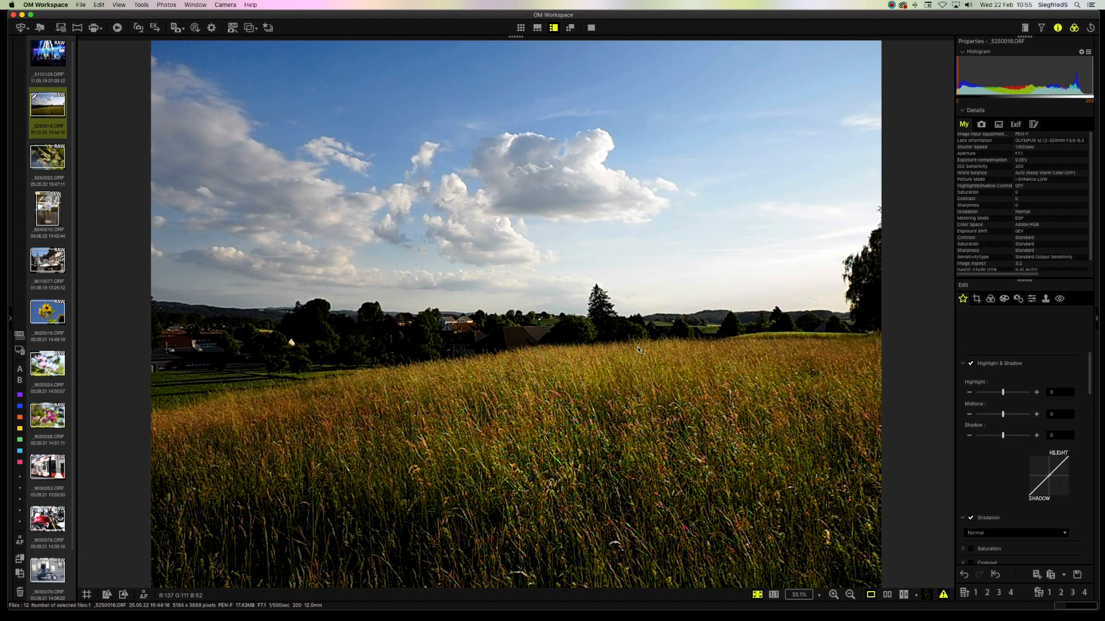
click(1037, 392)
click(969, 436)
scroll(1070, 513, down, 10)
scroll(1080, 511, down, 10)
scroll(1080, 511, down, 5)
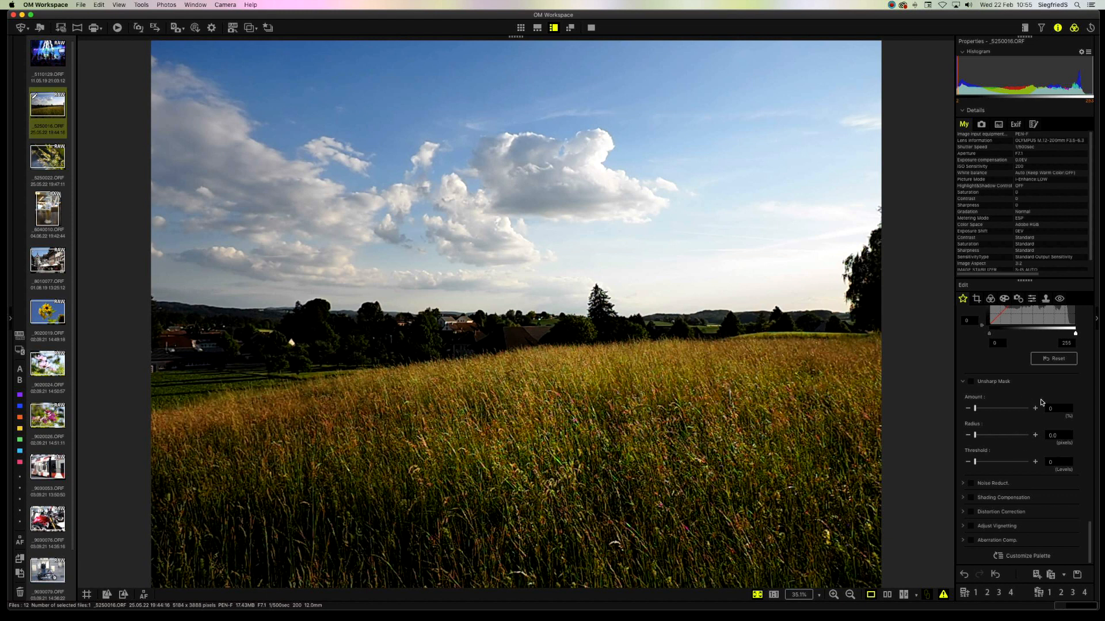
scroll(1084, 401, up, 10)
scroll(1085, 401, up, 10)
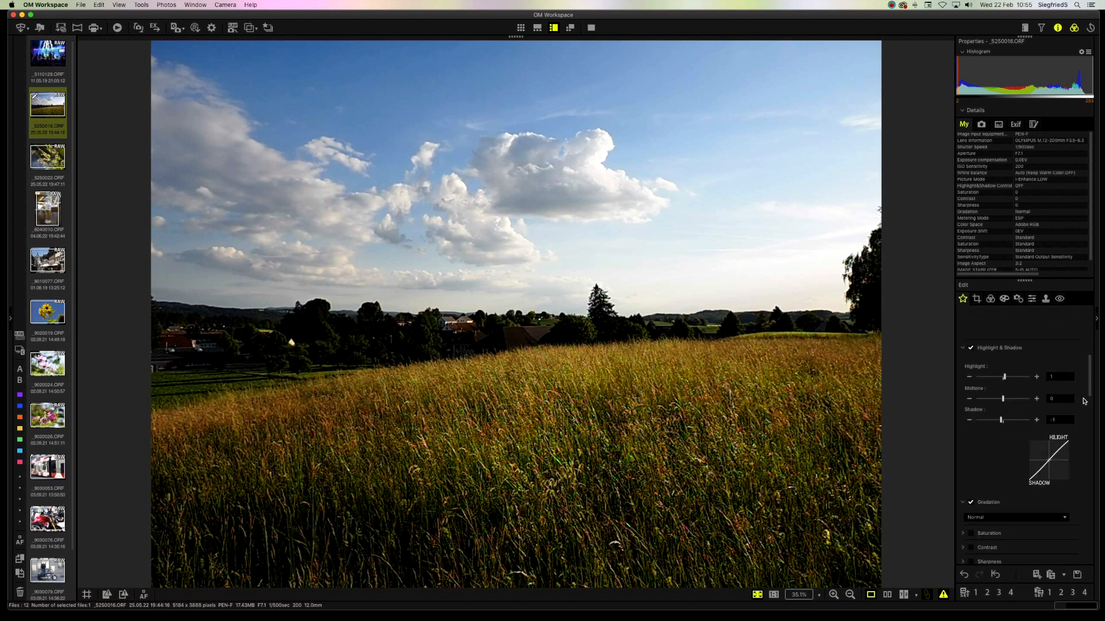
scroll(1084, 401, down, 1)
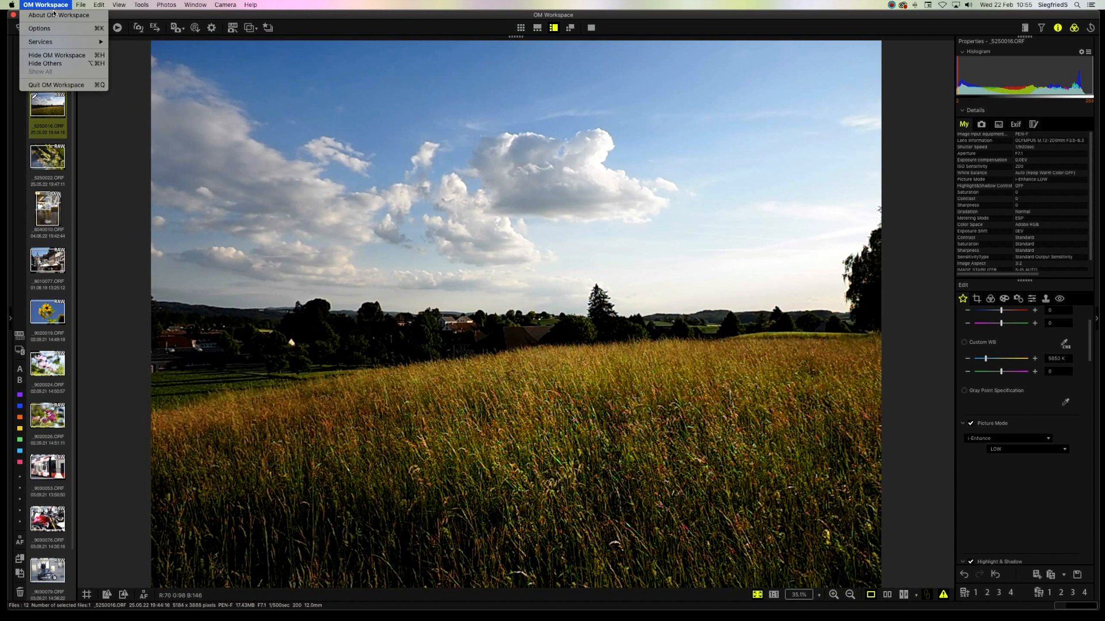
Check the Registered Application options for external image and movie editing, and close the options without changes.
click(53, 29)
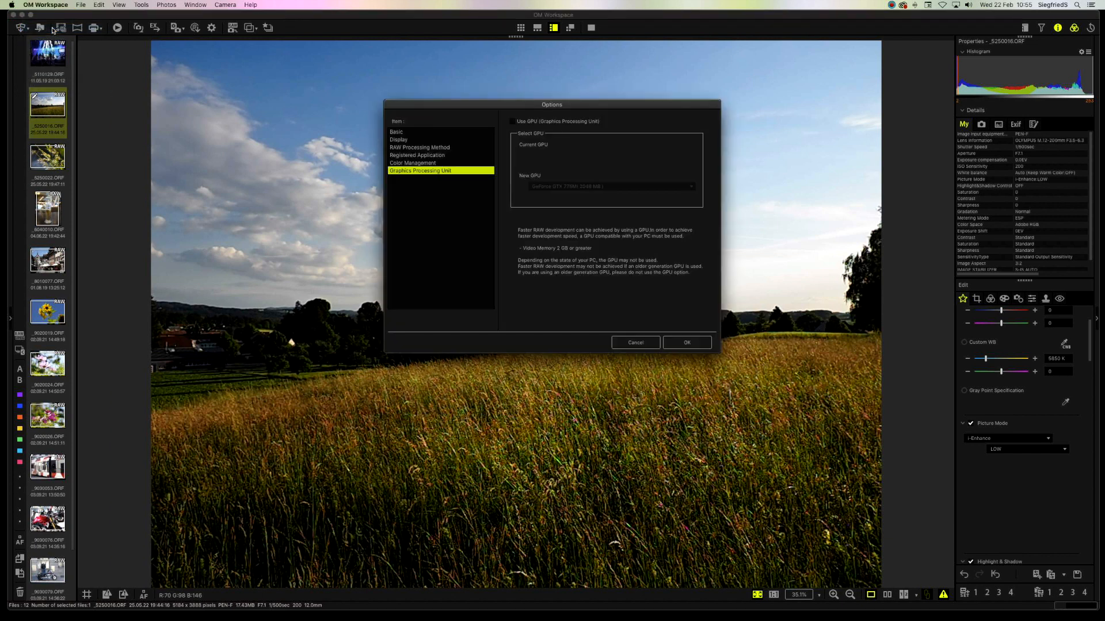
click(422, 156)
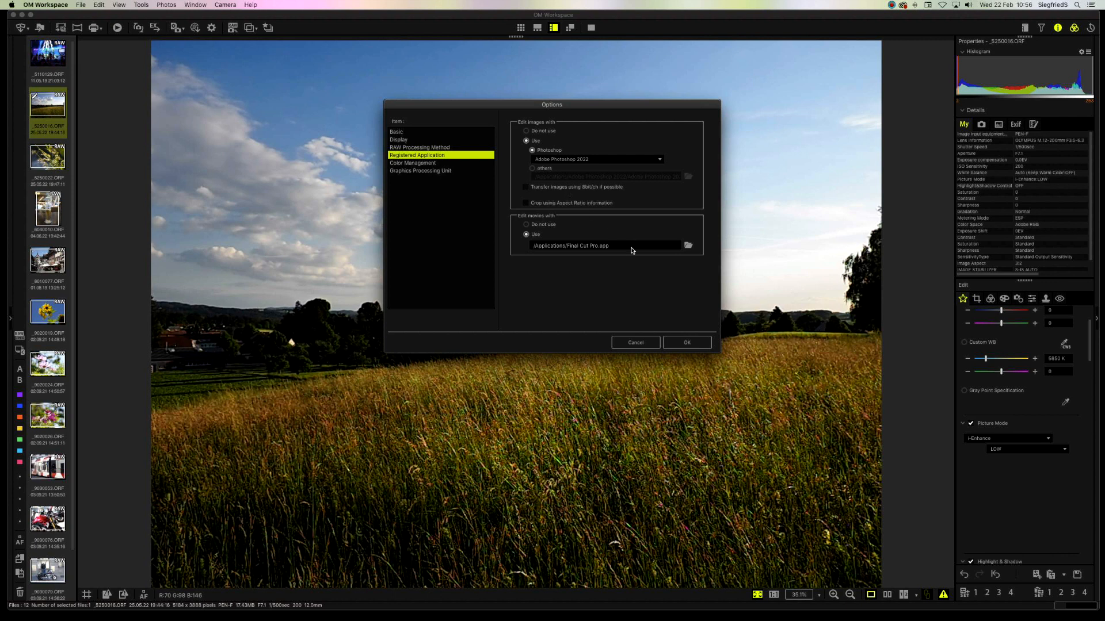
click(640, 346)
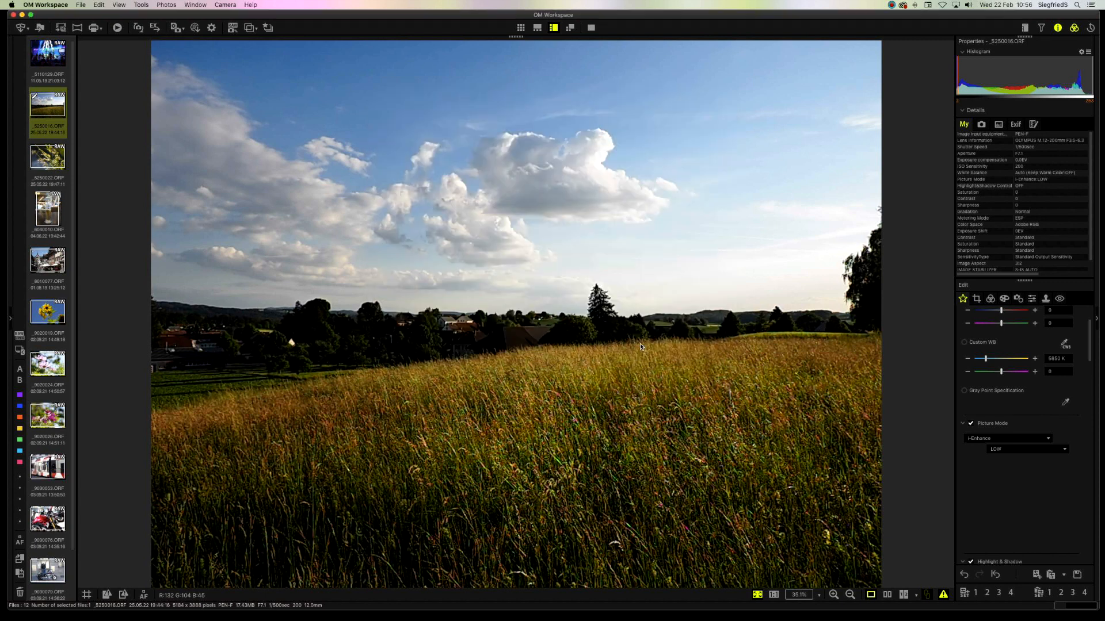
Check the file formats offered for exporting the meadow photo and close the Export Image dialog without exporting.
click(81, 6)
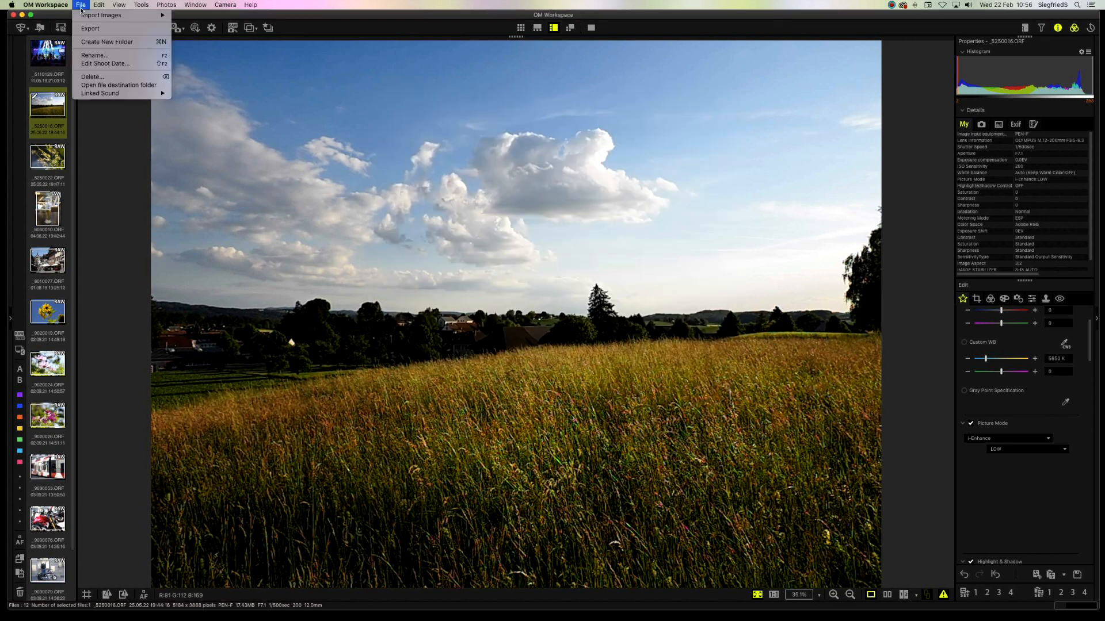
click(89, 28)
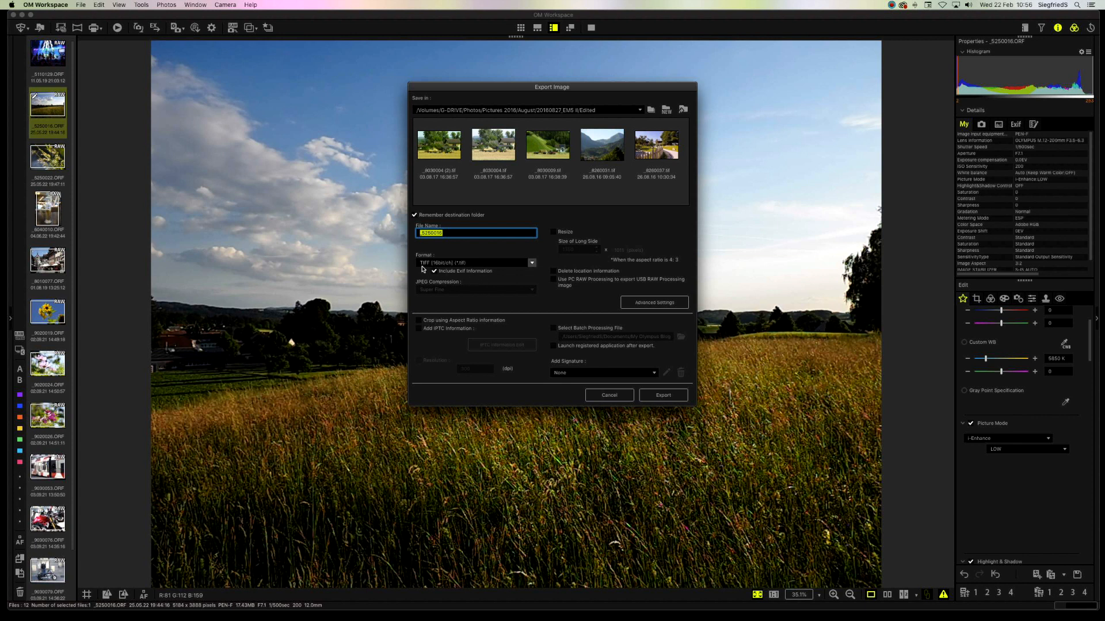
click(532, 263)
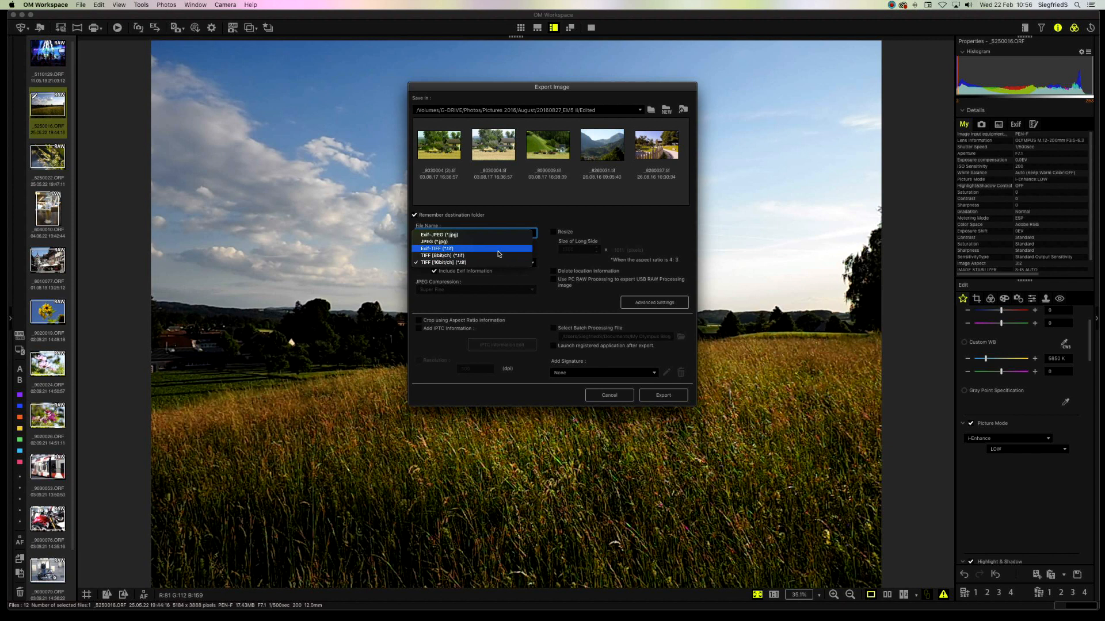
click(515, 284)
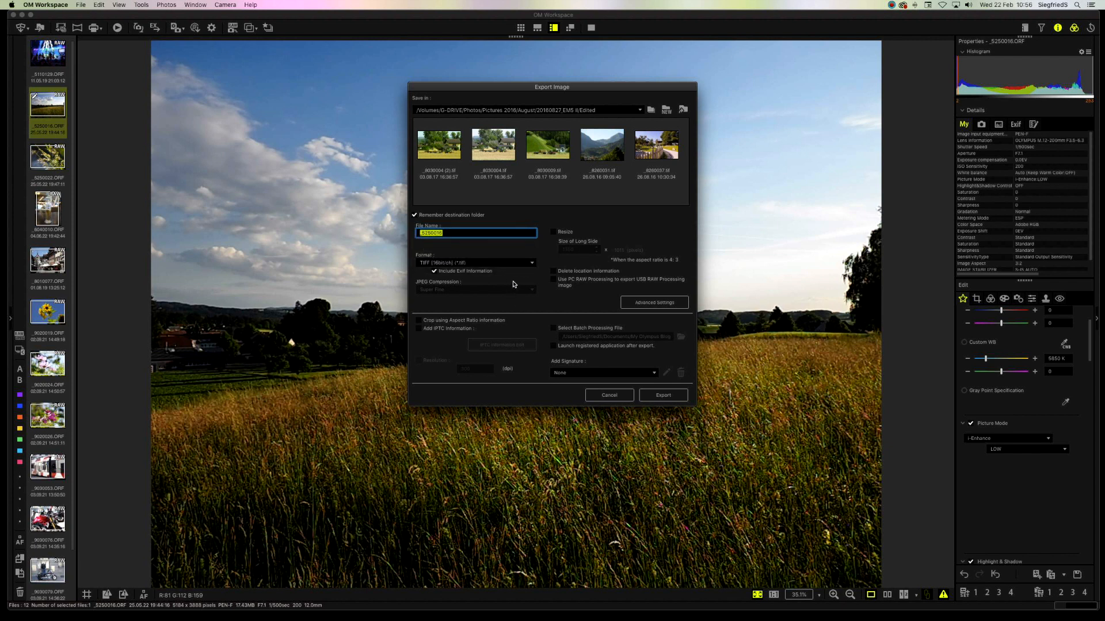
click(609, 396)
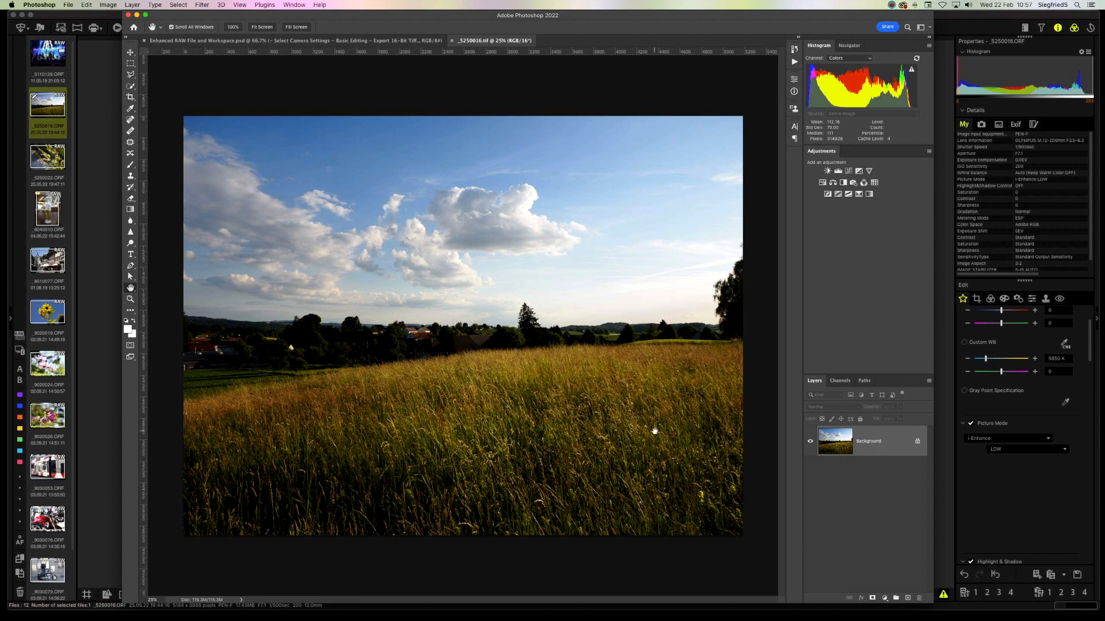
Switch from Photoshop back to OM Workspace and review the photo's Picture Mode and Highlight & Shadow settings.
click(1009, 502)
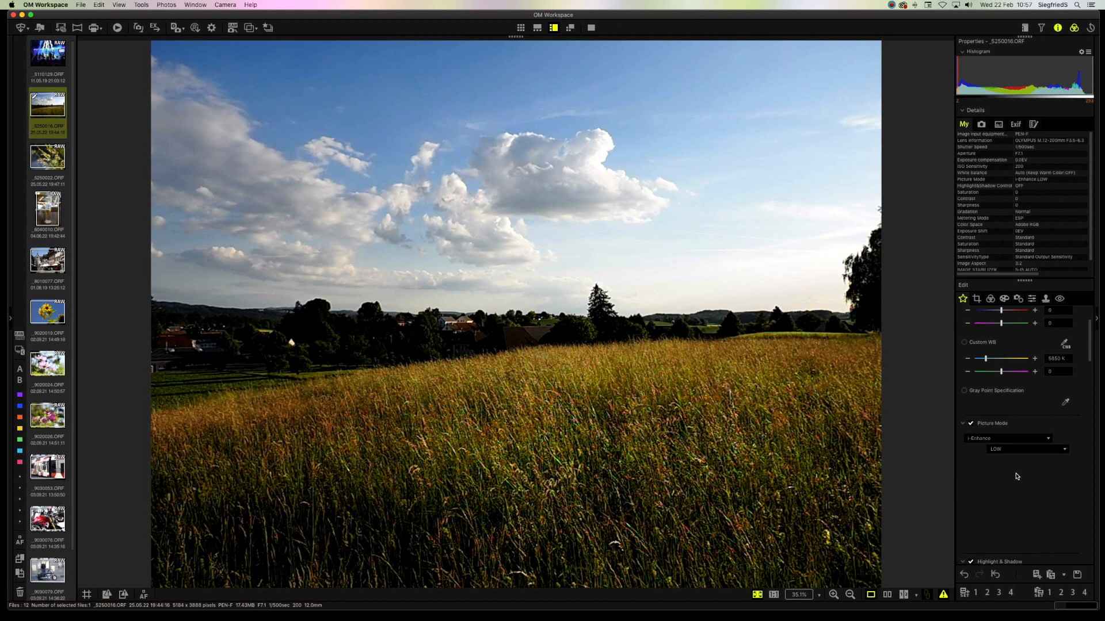
scroll(1016, 476, down, 3)
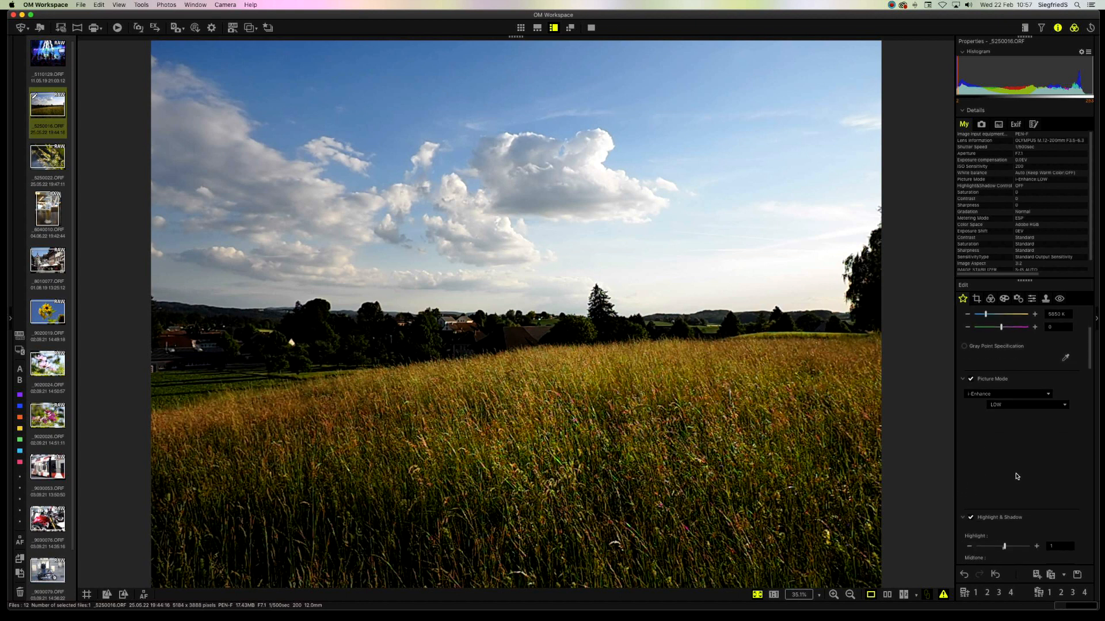
scroll(1016, 477, down, 1)
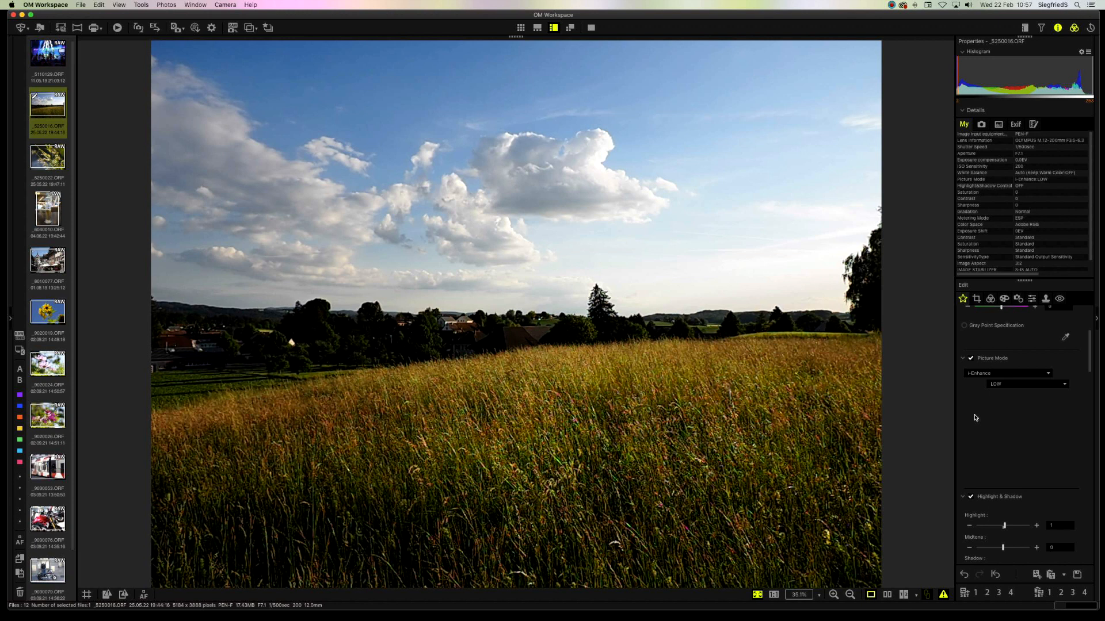
Raise the Adjust Color saturation of colour 7 to 2 and accept changing the Picture Mode to Natural.
scroll(975, 417, down, 15)
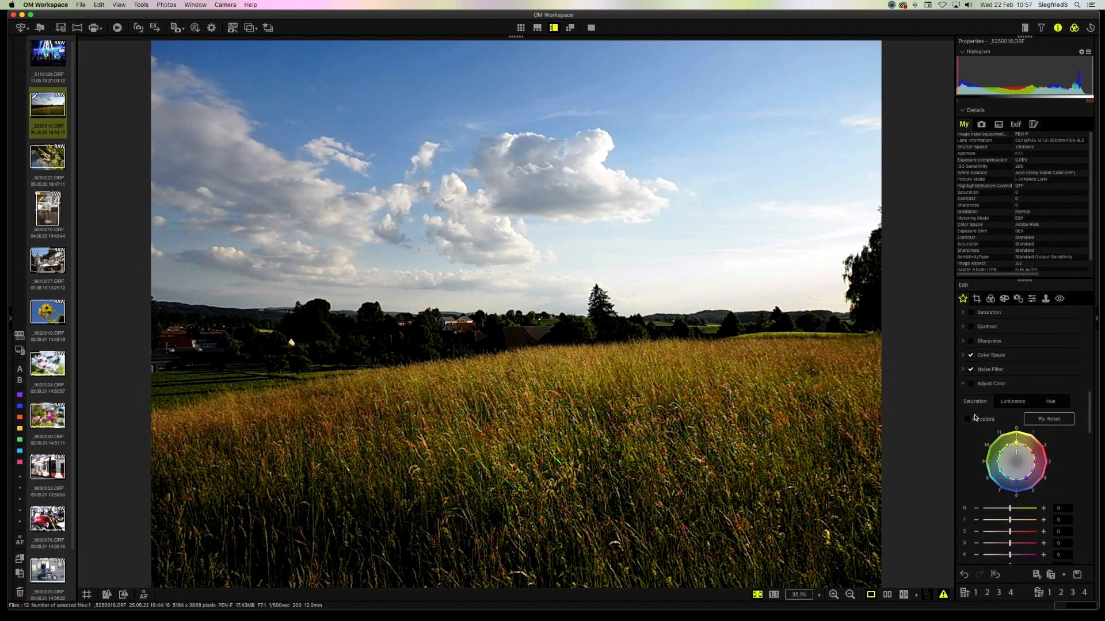
scroll(972, 381, up, 2)
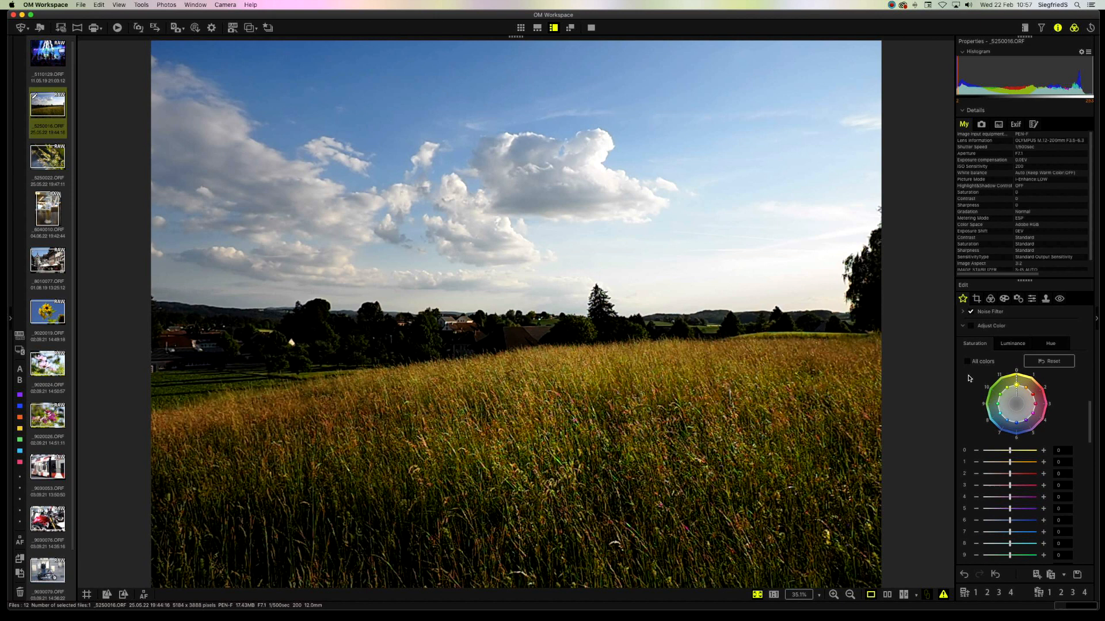
click(1006, 426)
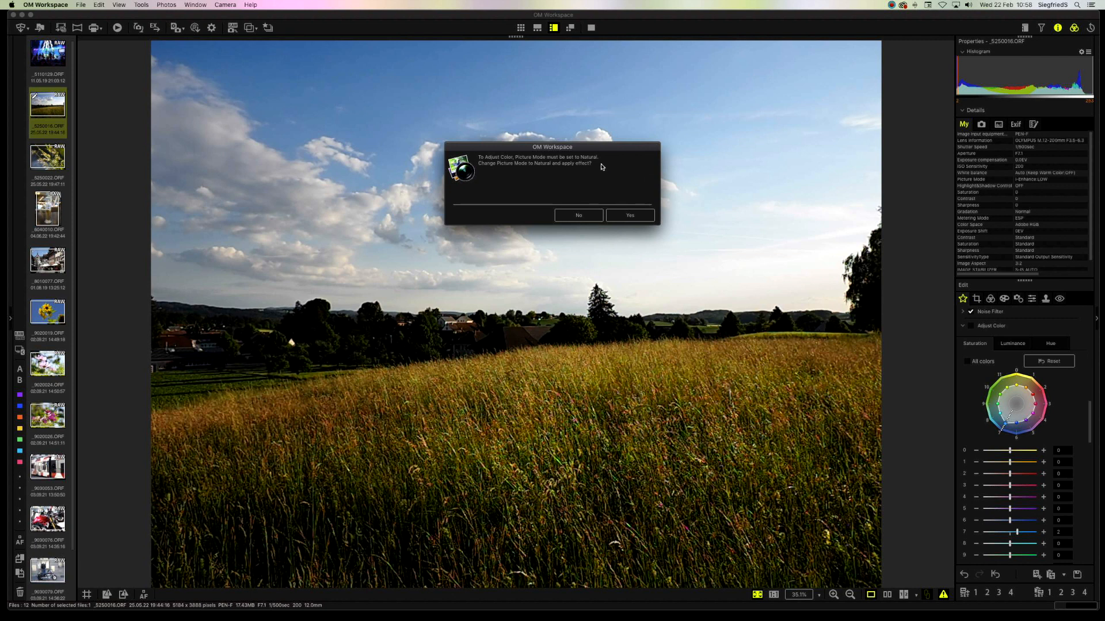
click(631, 215)
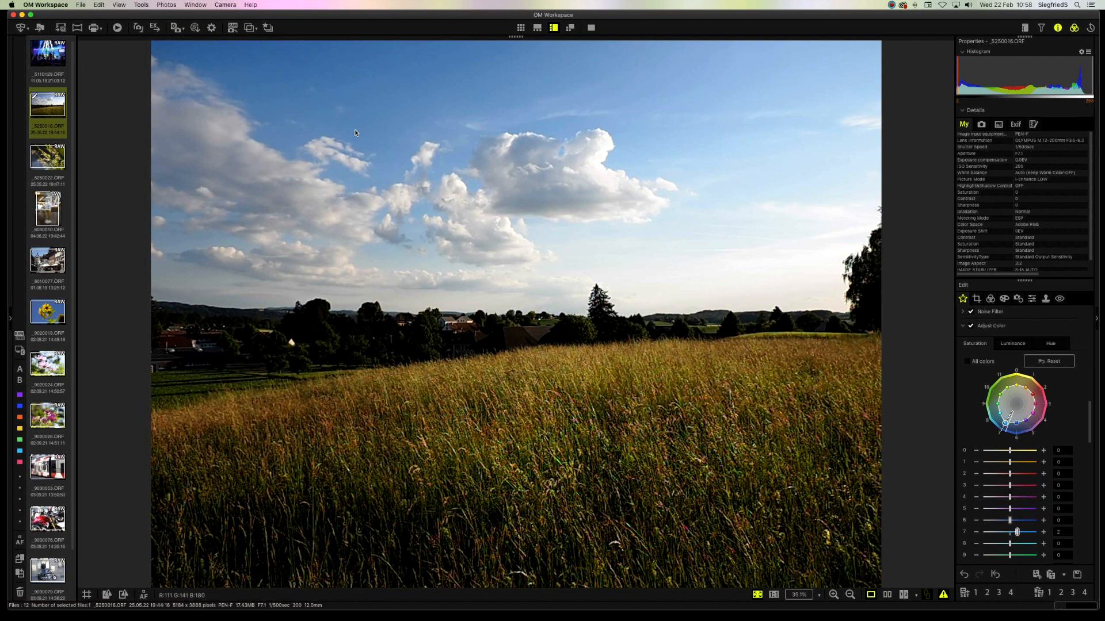
Raise the Adjust Color saturation of colour 1 to 2 and compare the photo side by side with the original.
click(997, 397)
drag(1027, 388, 1028, 384)
click(887, 594)
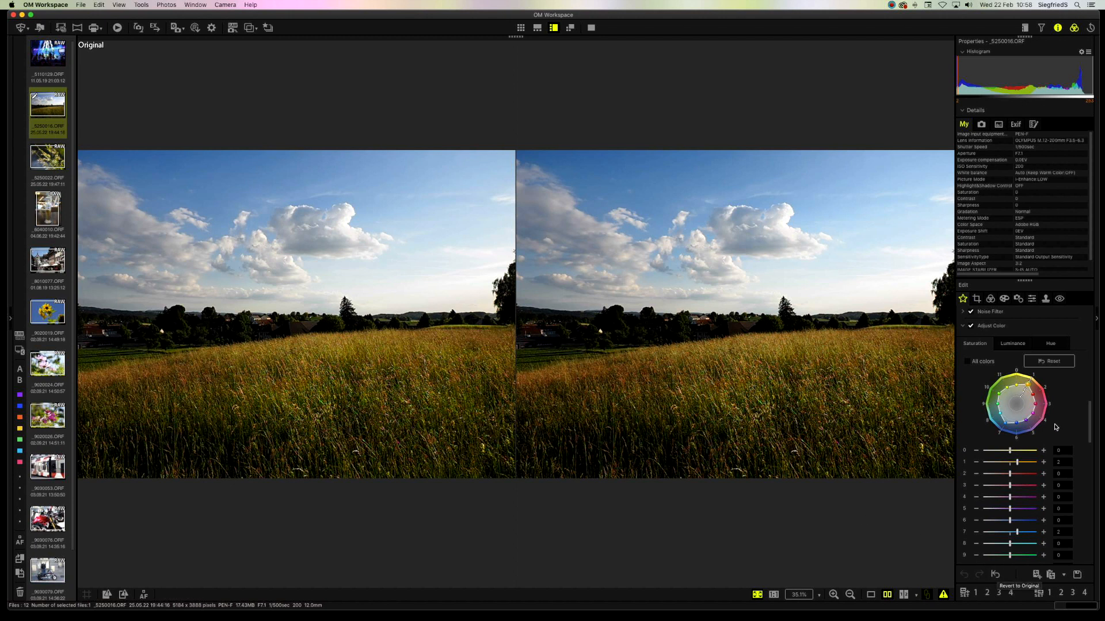
Turn off Adjust Color and reset its saturation values.
scroll(995, 358, up, 2)
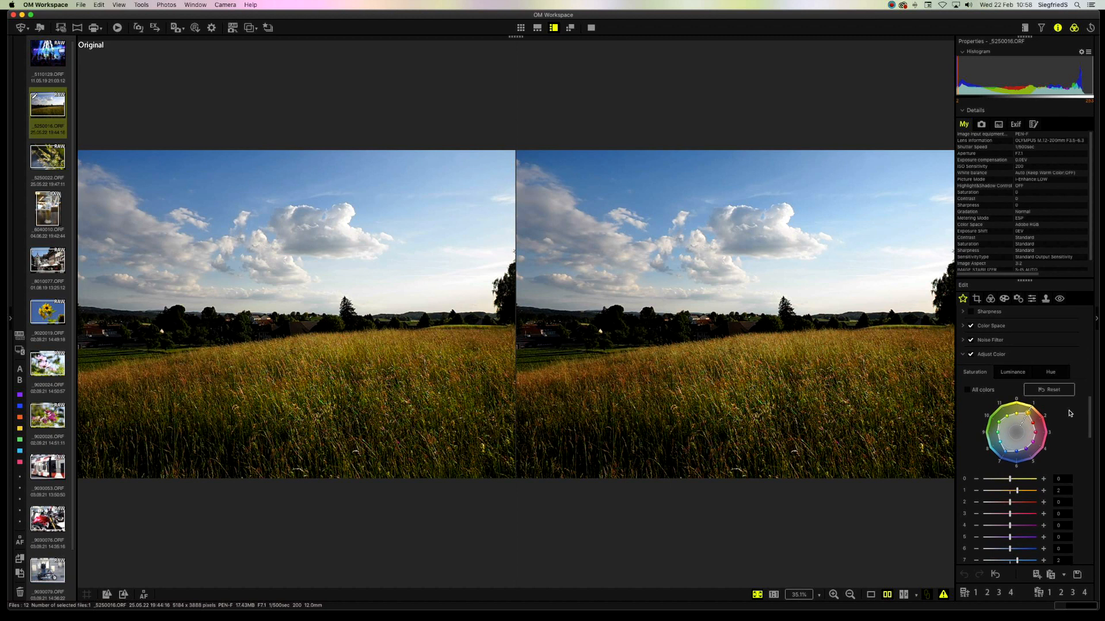
click(971, 355)
click(1056, 390)
Set the Adjust Color saturation to 1 for colours 0, 4 and 8, and to 2 for colours 2, 6 and 10.
scroll(1061, 451, down, 3)
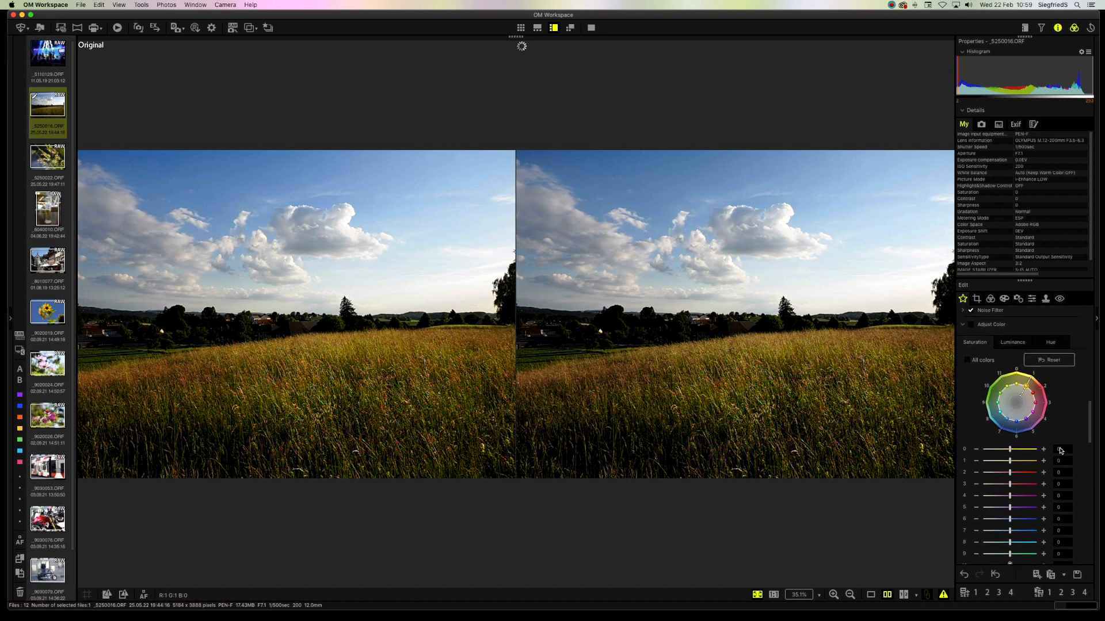
scroll(1060, 451, down, 1)
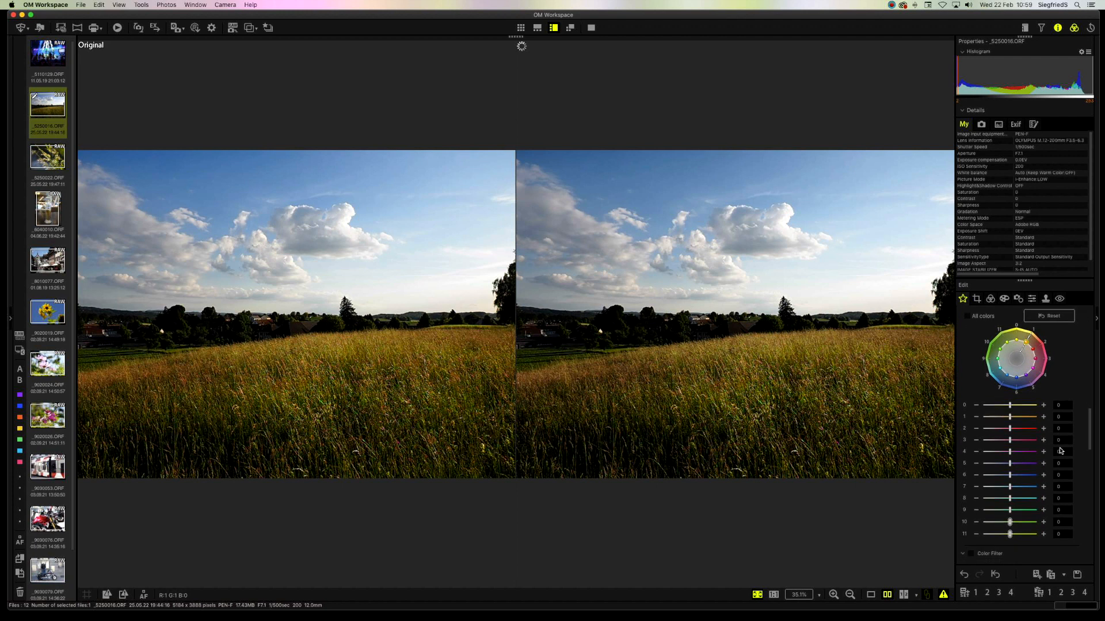
click(1044, 405)
click(1043, 428)
click(1044, 429)
click(1043, 453)
click(1044, 475)
click(1044, 475)
click(1044, 498)
double_click(1044, 522)
Link all colours in Adjust Color and raise their saturation together by 1, bringing colour 0 to 2.
scroll(1087, 375, up, 2)
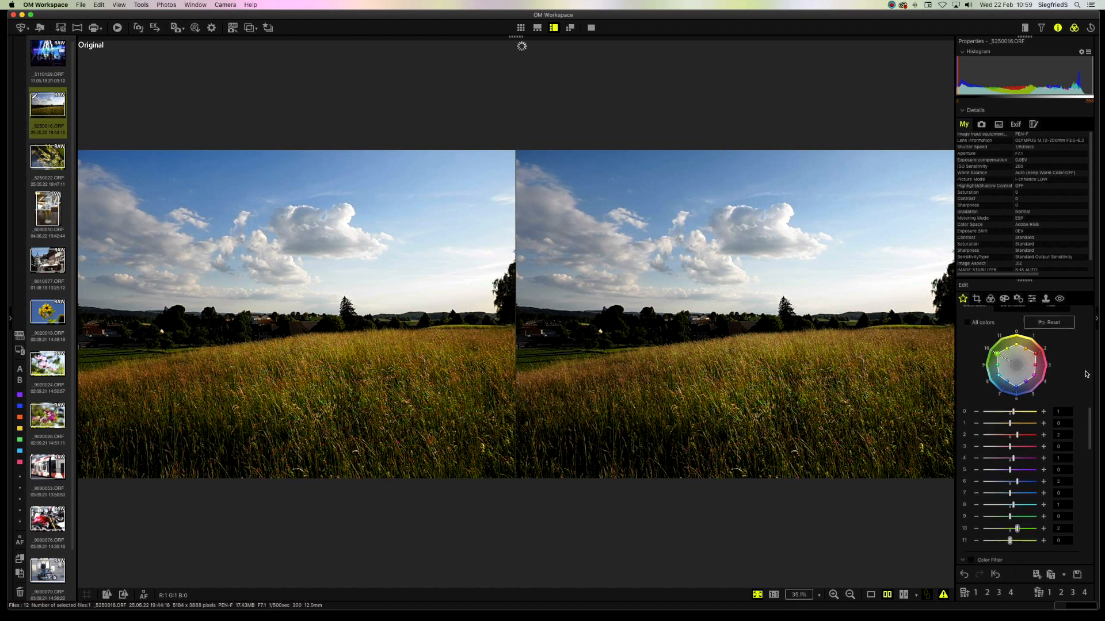
scroll(1086, 375, up, 1)
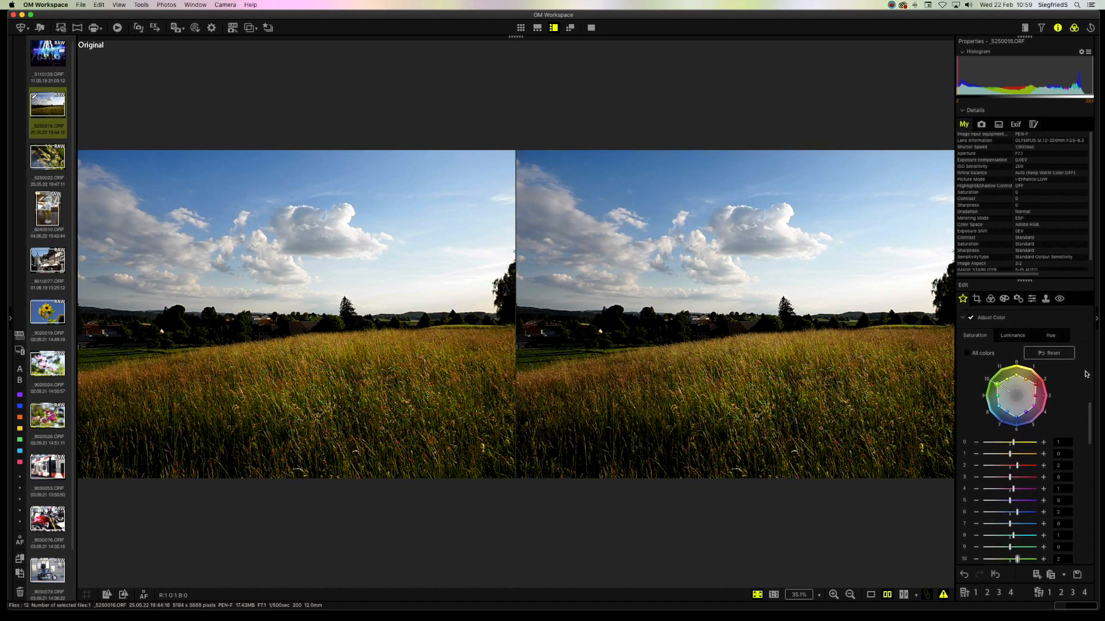
scroll(1086, 374, up, 1)
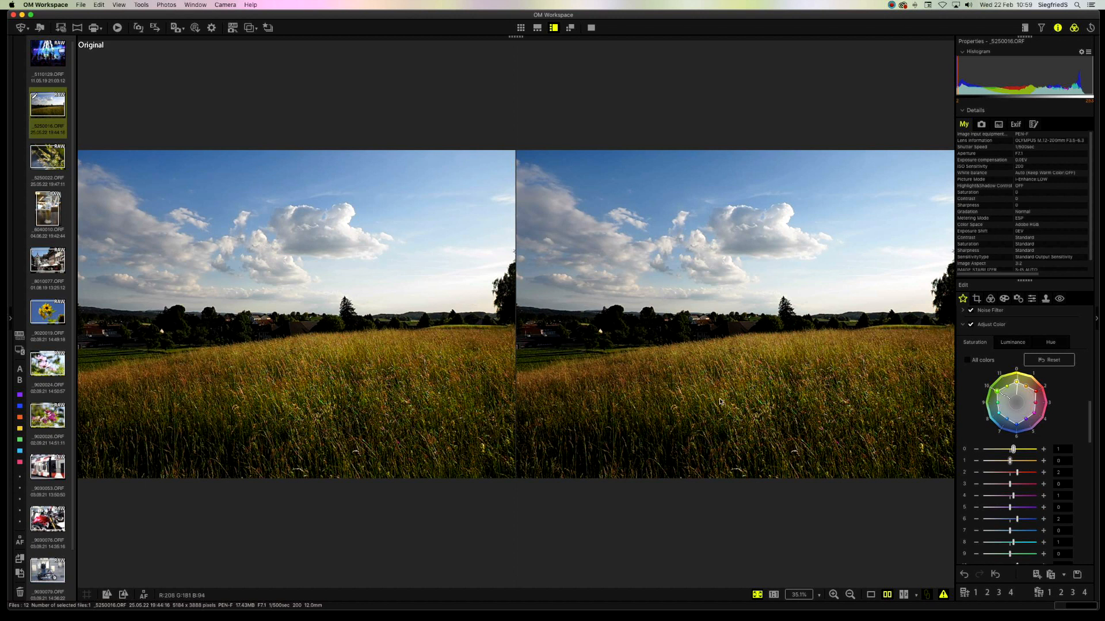
click(966, 361)
click(1044, 450)
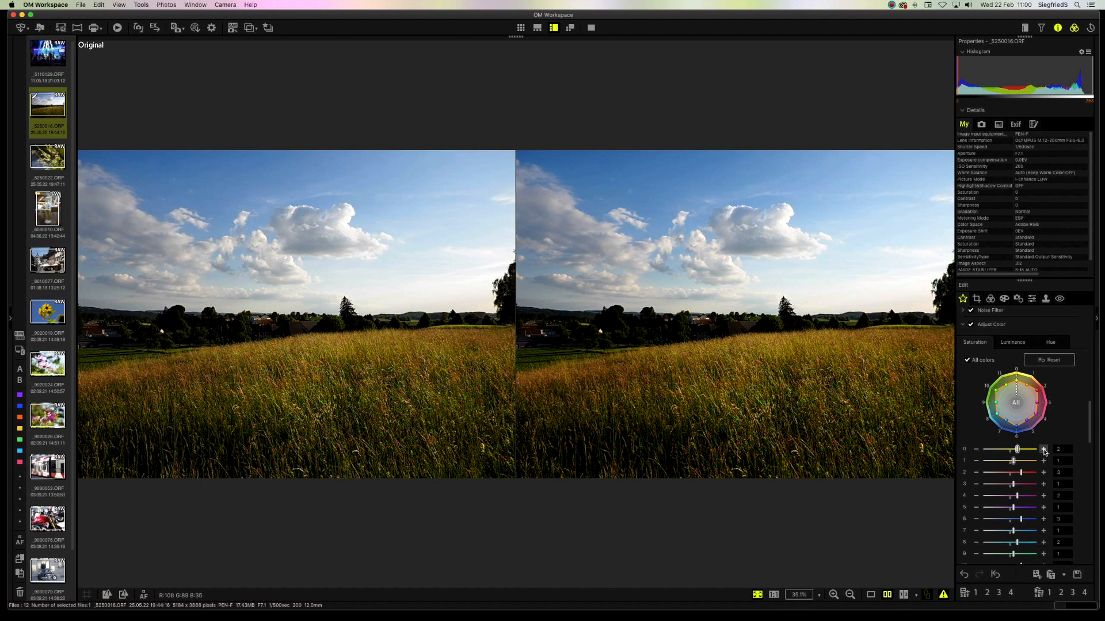
Turn off Adjust Color and return to the single-image view.
click(971, 325)
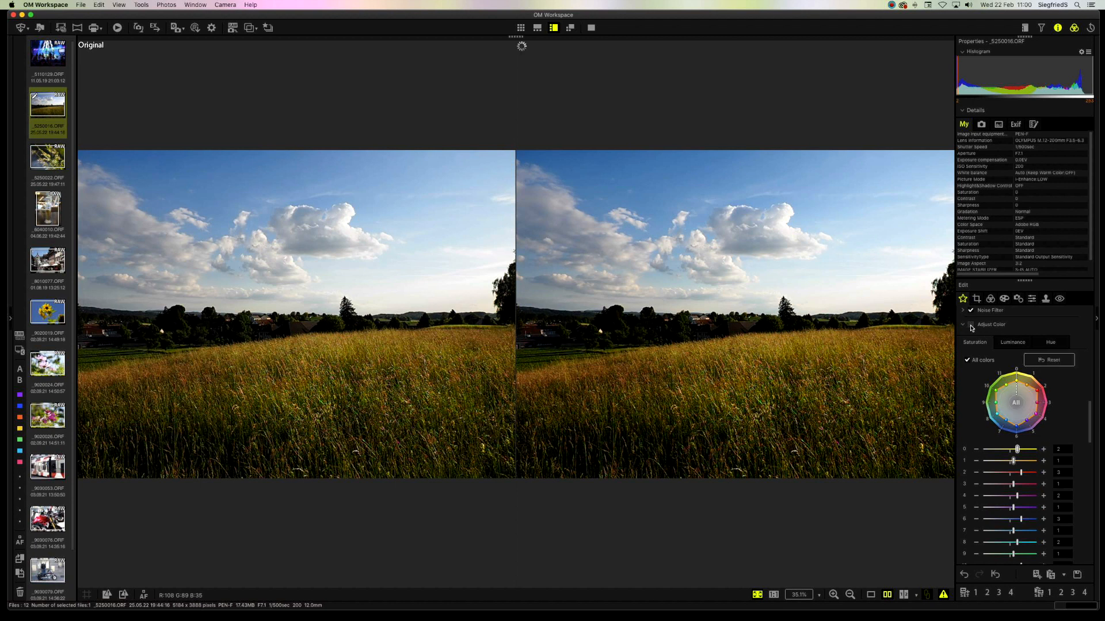
click(870, 595)
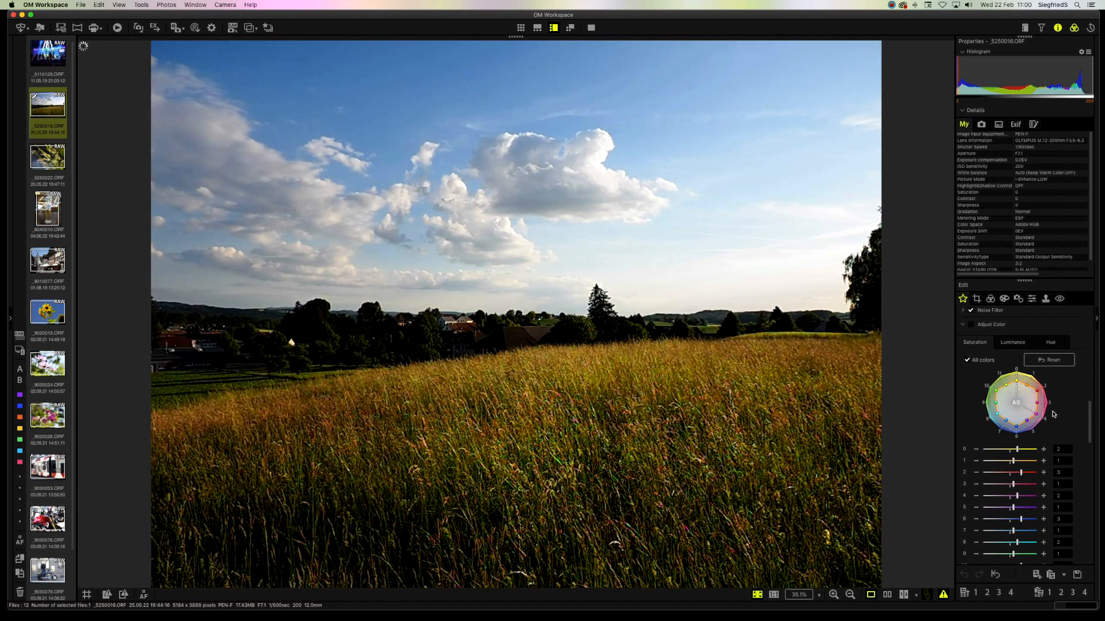
Change the photo's Picture Mode from Natural to Color Creator.
scroll(1078, 409, up, 10)
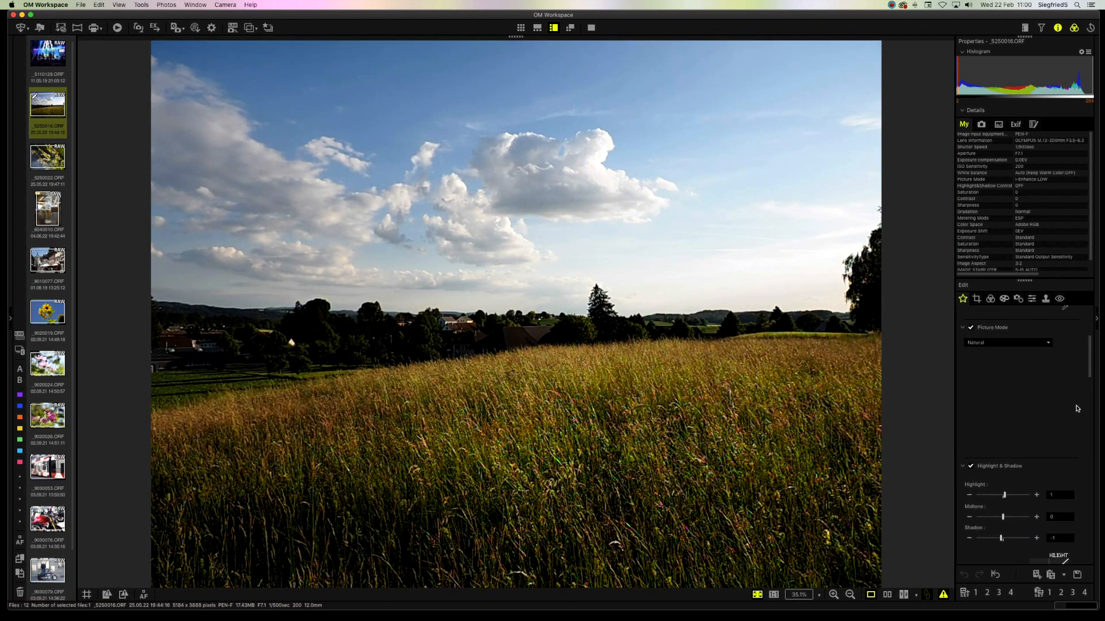
click(1048, 366)
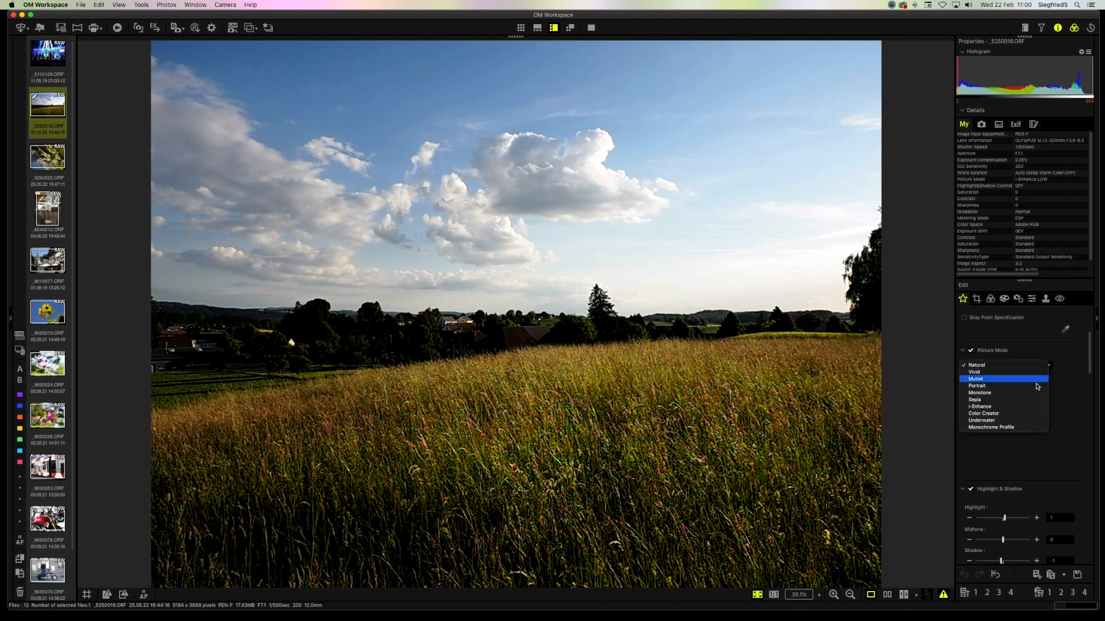
click(1023, 414)
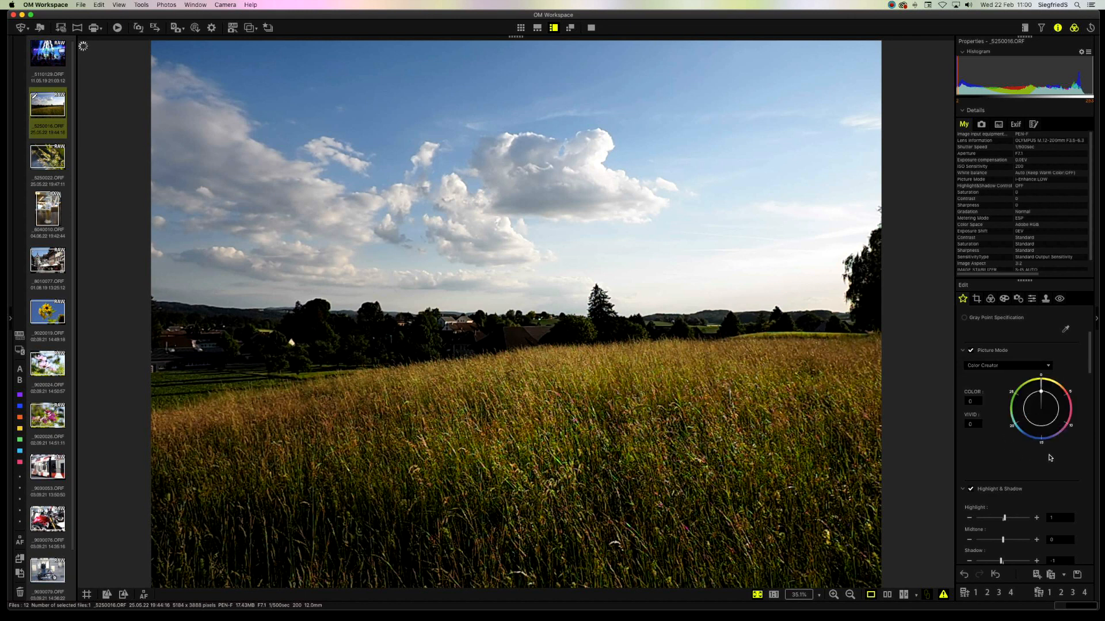
Shift the Color Creator hue towards a warm yellow tone on its colour wheel.
scroll(1063, 460, down, 6)
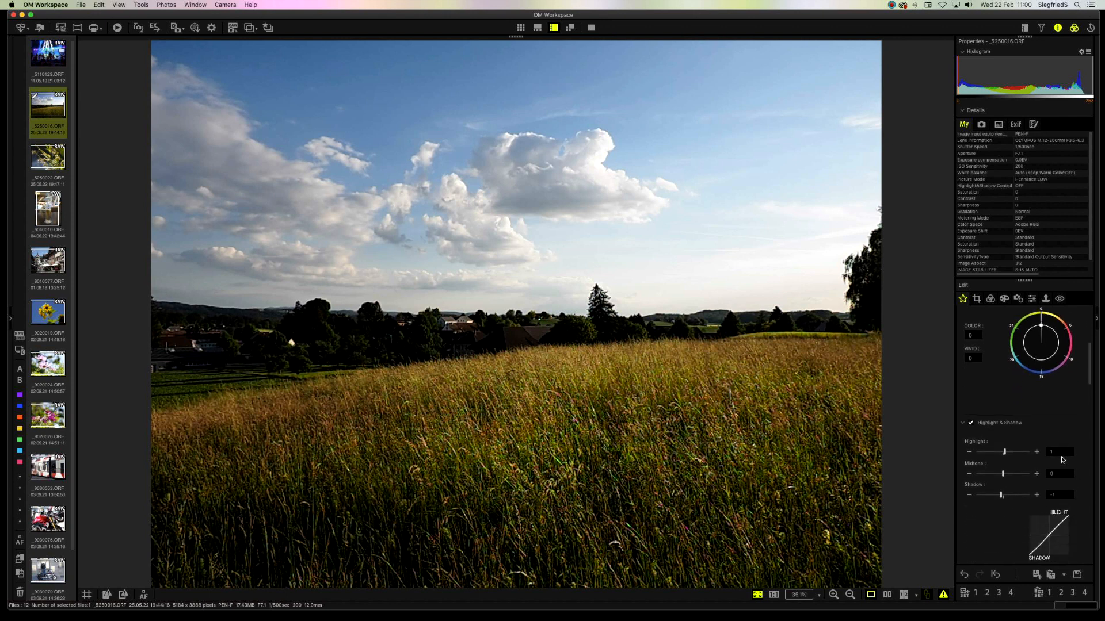
scroll(1063, 460, down, 5)
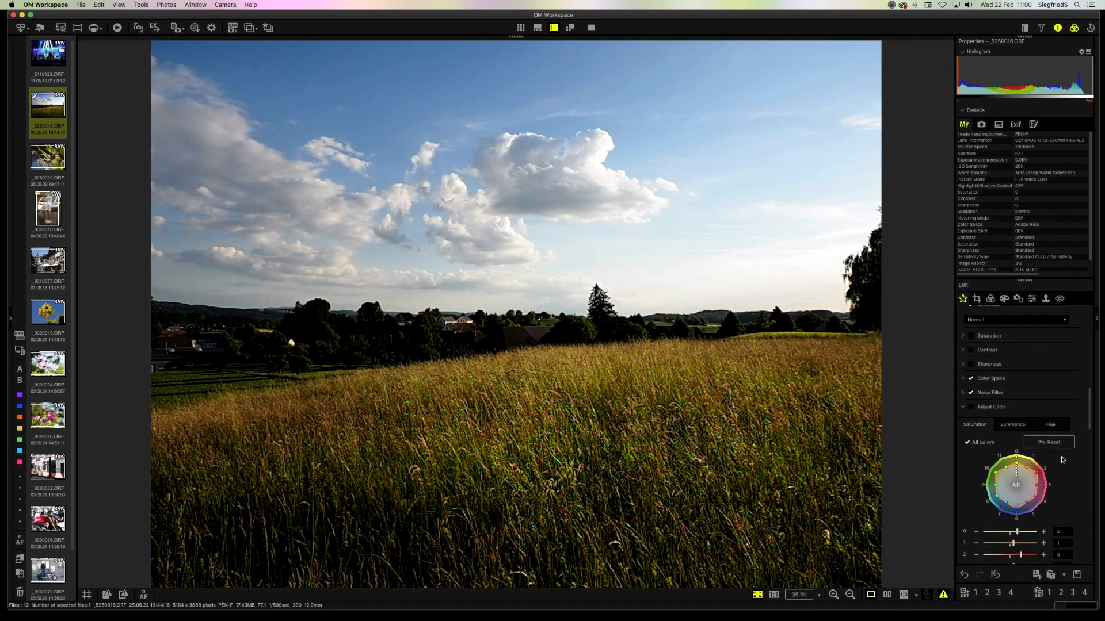
scroll(1062, 460, down, 3)
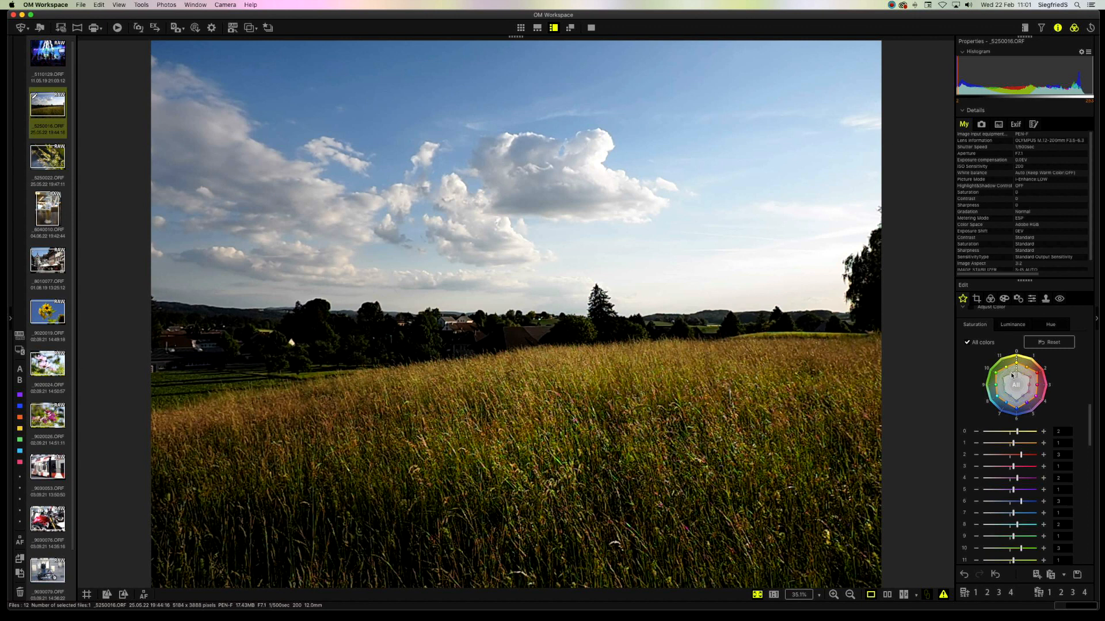
scroll(1083, 371, up, 10)
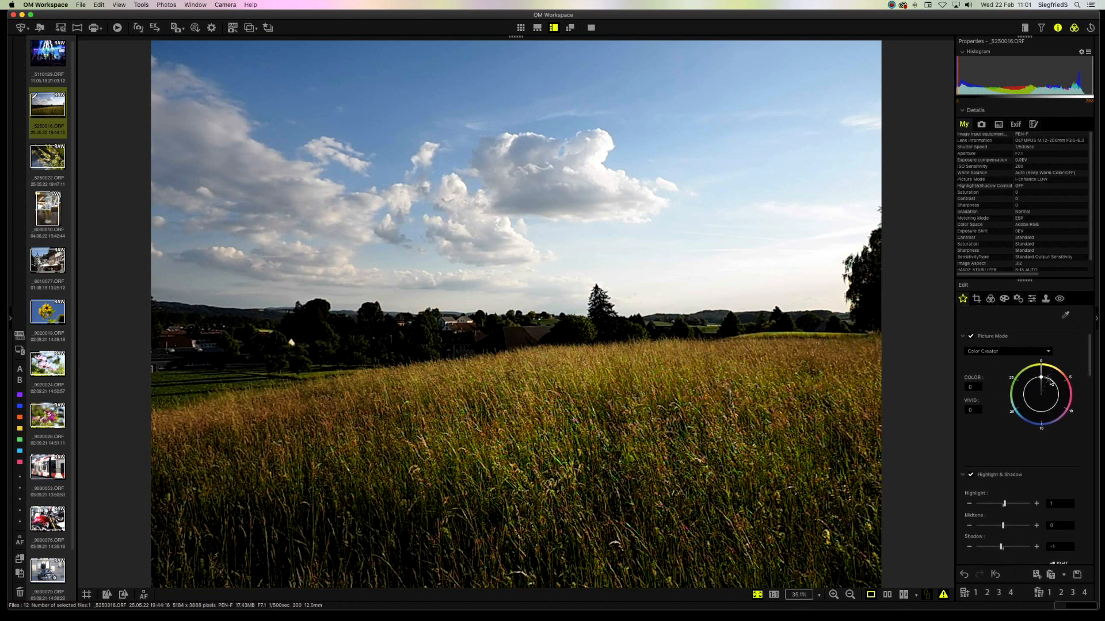
click(1051, 381)
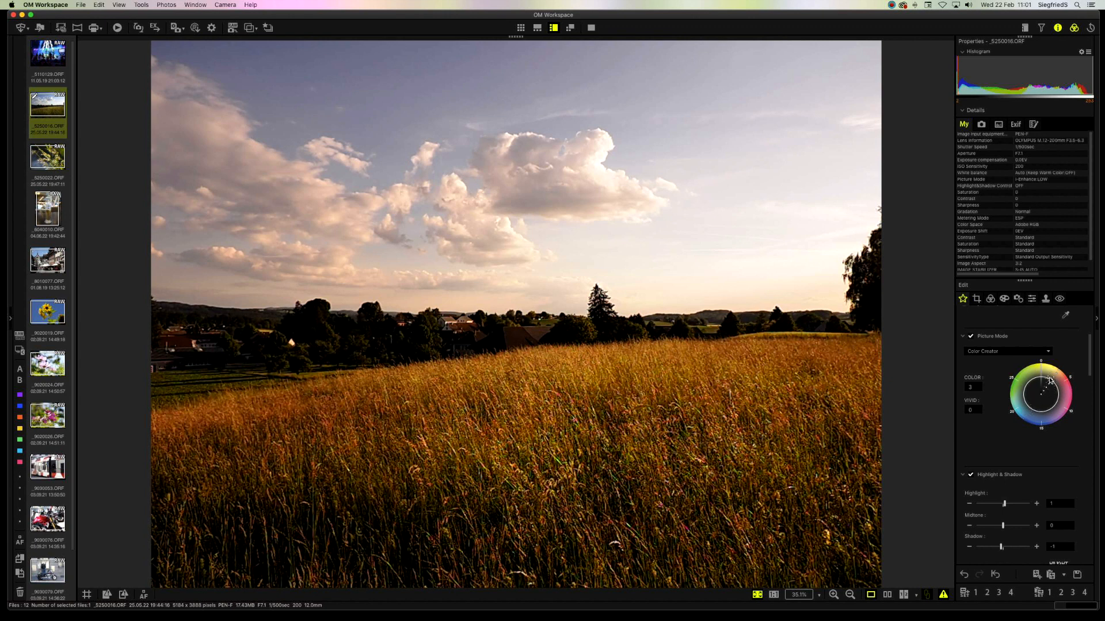
drag(1050, 380, 1049, 380)
Apply the BLUE Color Filter to the photo with a strength of 13.
scroll(1078, 466, down, 1)
scroll(1078, 466, down, 15)
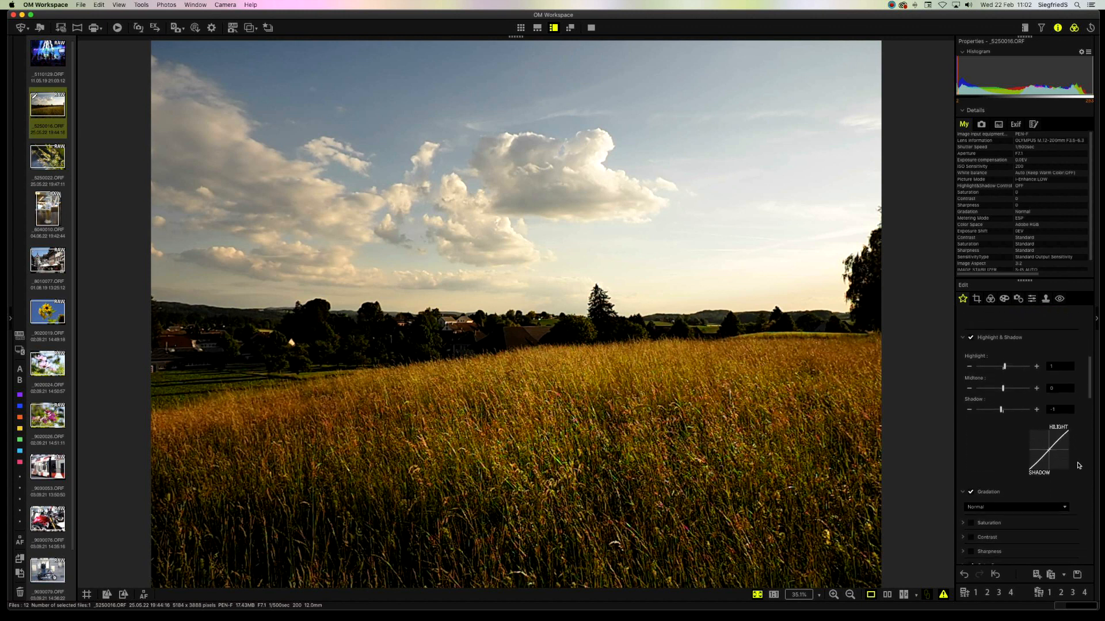
scroll(1078, 466, down, 6)
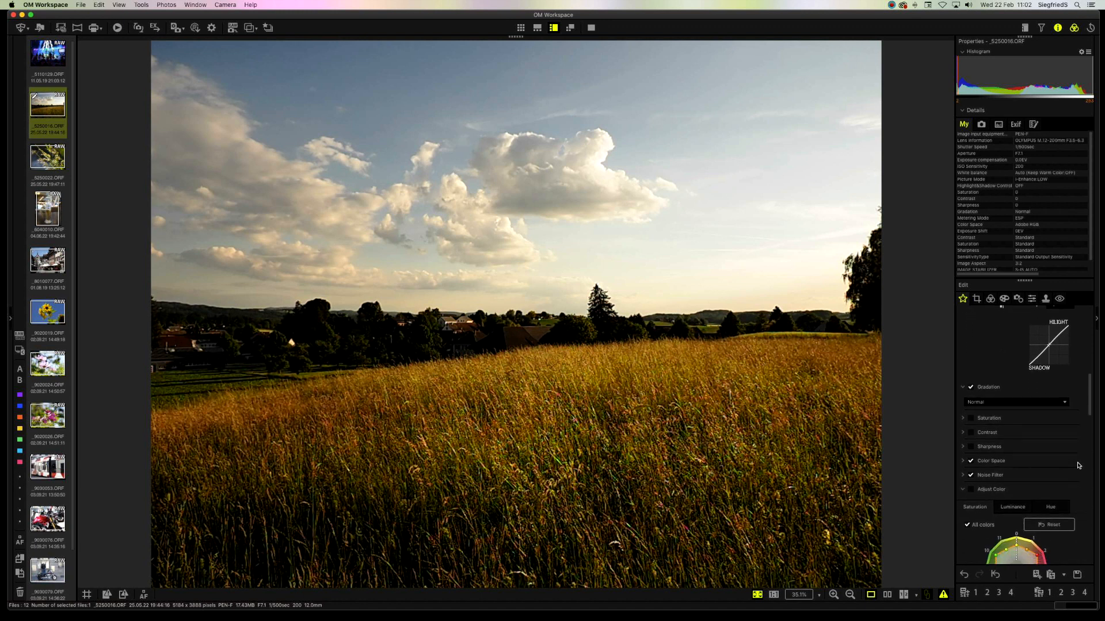
scroll(1079, 466, up, 8)
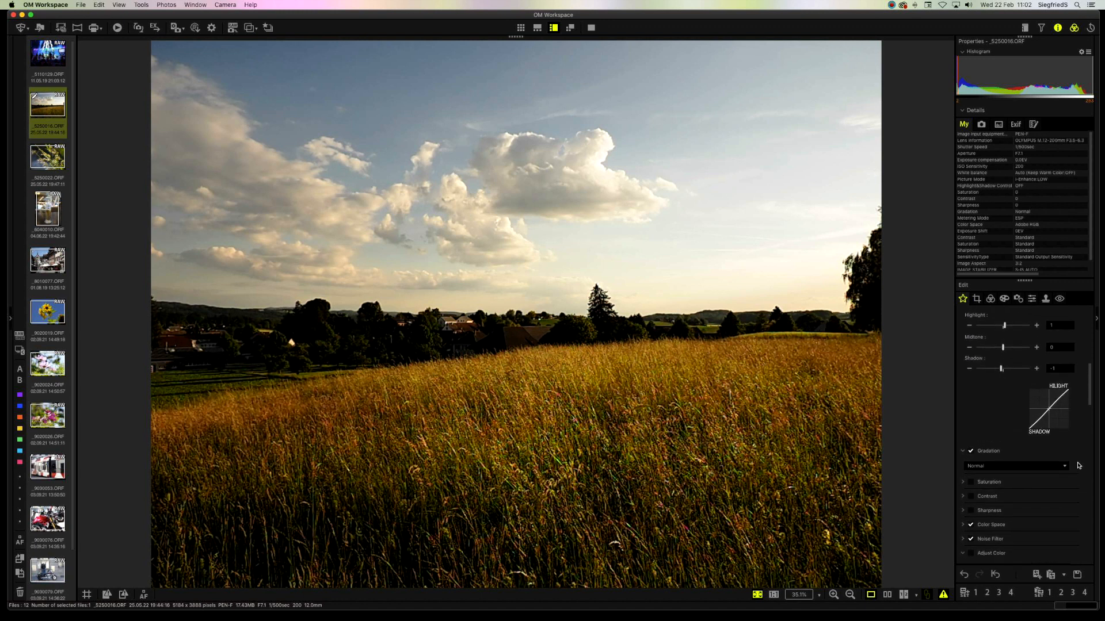
scroll(1078, 466, down, 2)
scroll(1078, 466, down, 1)
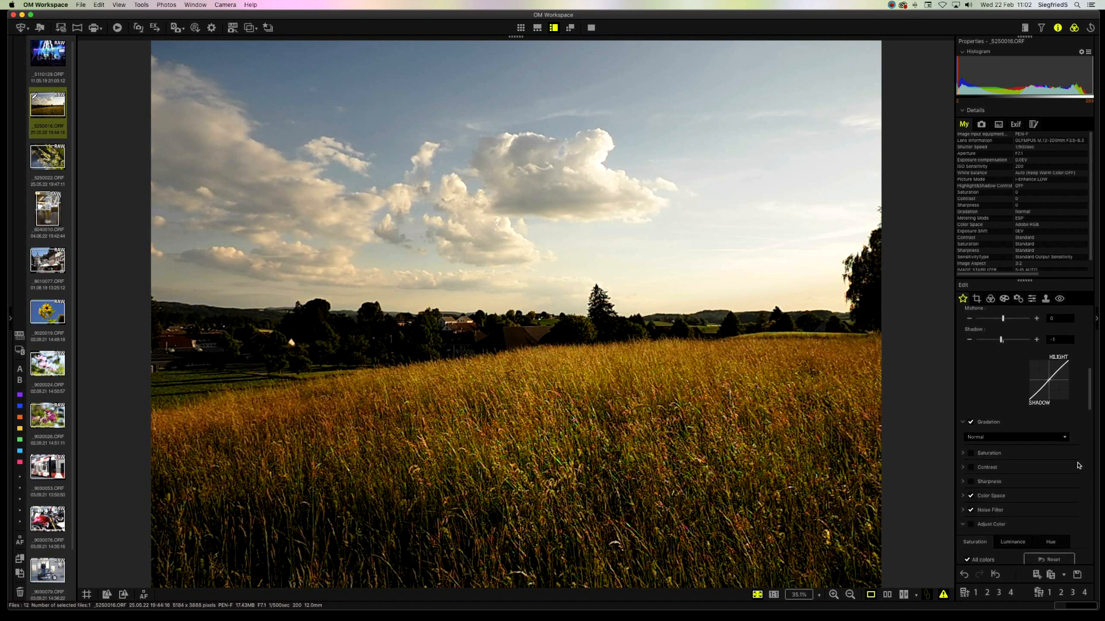
scroll(1078, 466, down, 8)
scroll(1079, 466, down, 6)
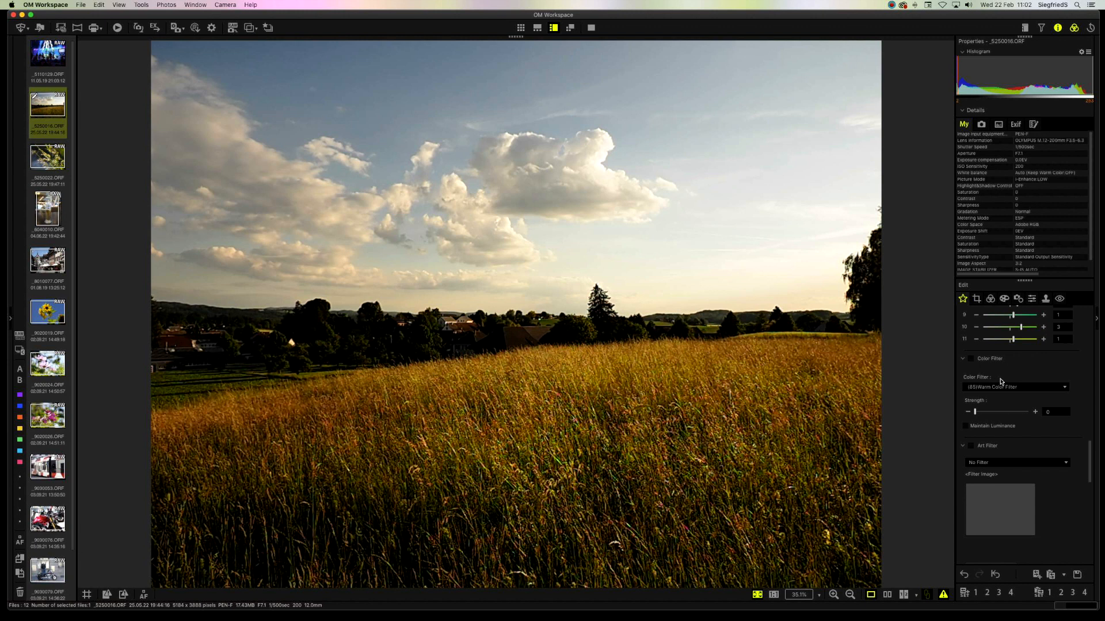
click(1066, 388)
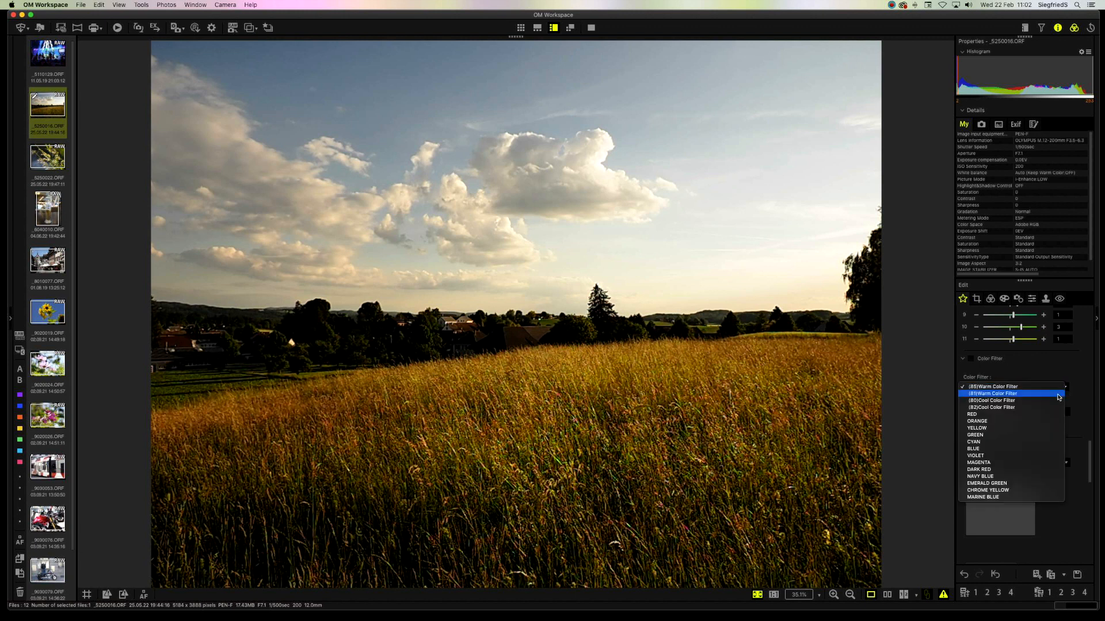
click(1012, 449)
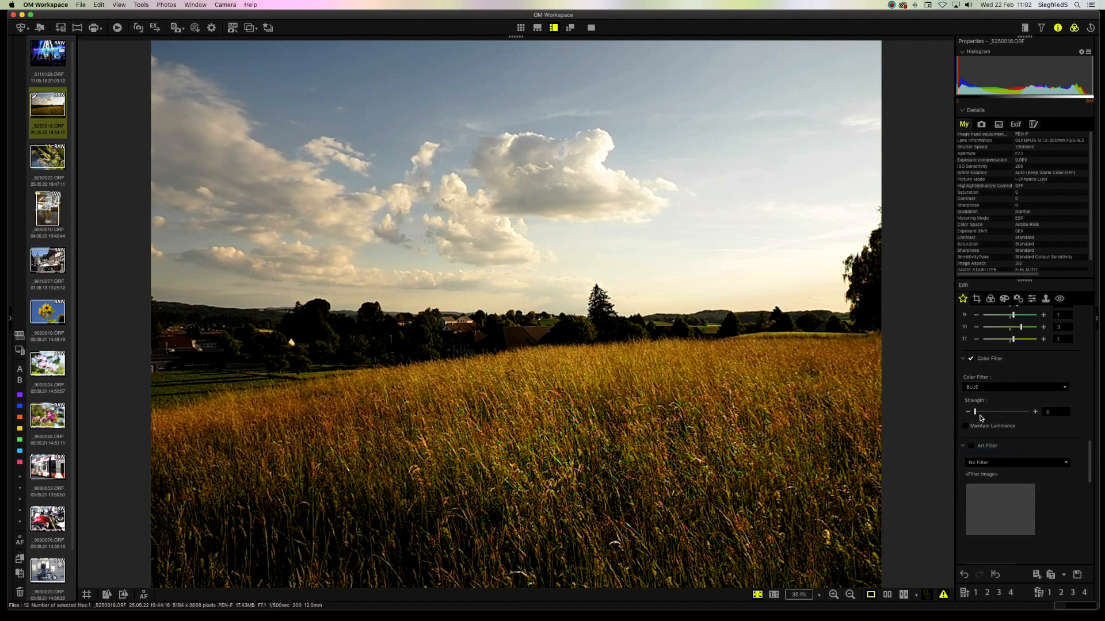
drag(977, 415, 984, 418)
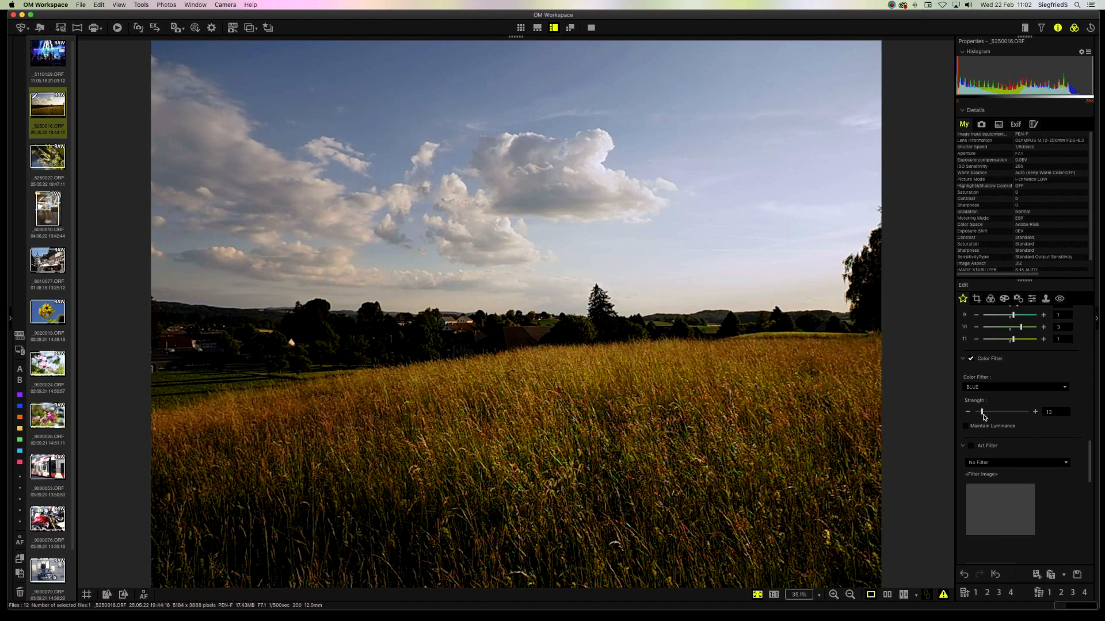
Compare the edited photo with the original, check the batch processing file options without using them, and return to the single-image view.
click(887, 593)
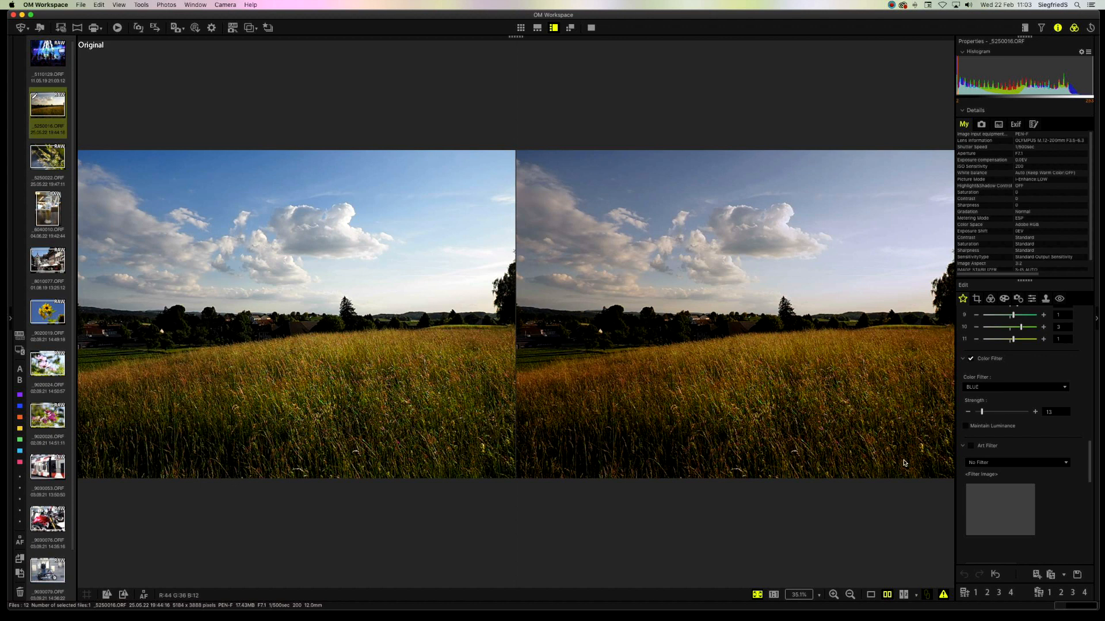
click(1077, 575)
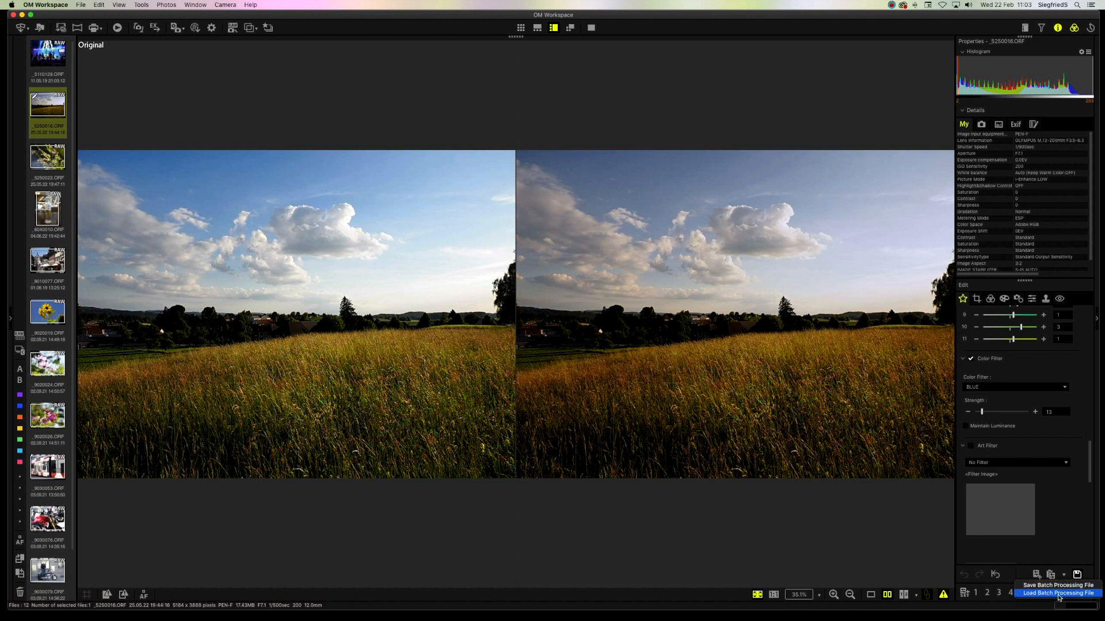
click(1083, 552)
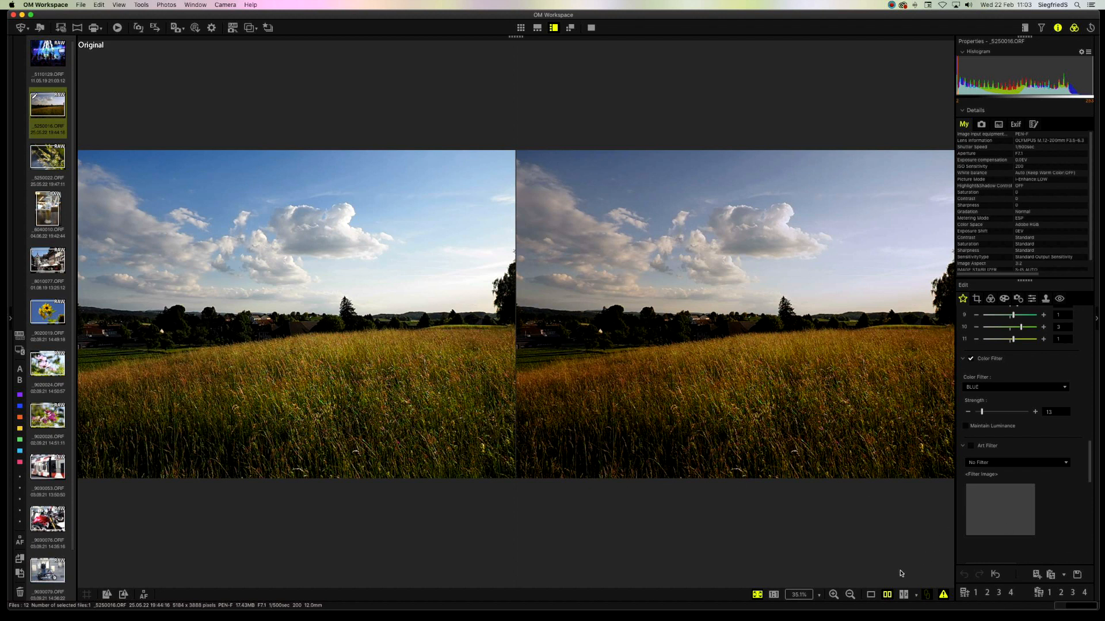
click(870, 594)
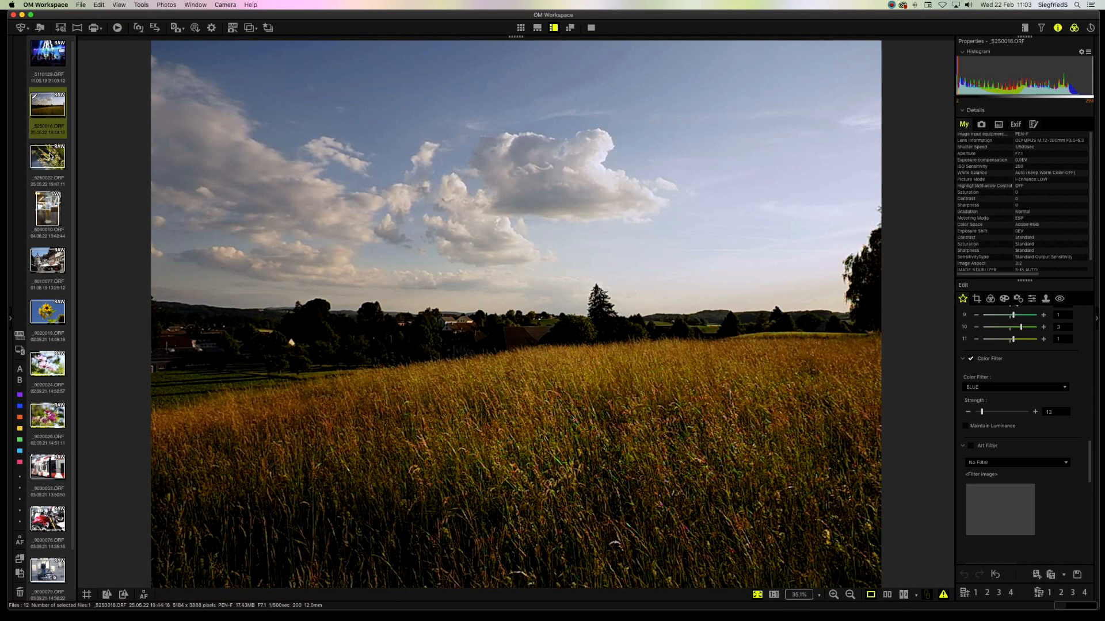
mouse_move(50, 159)
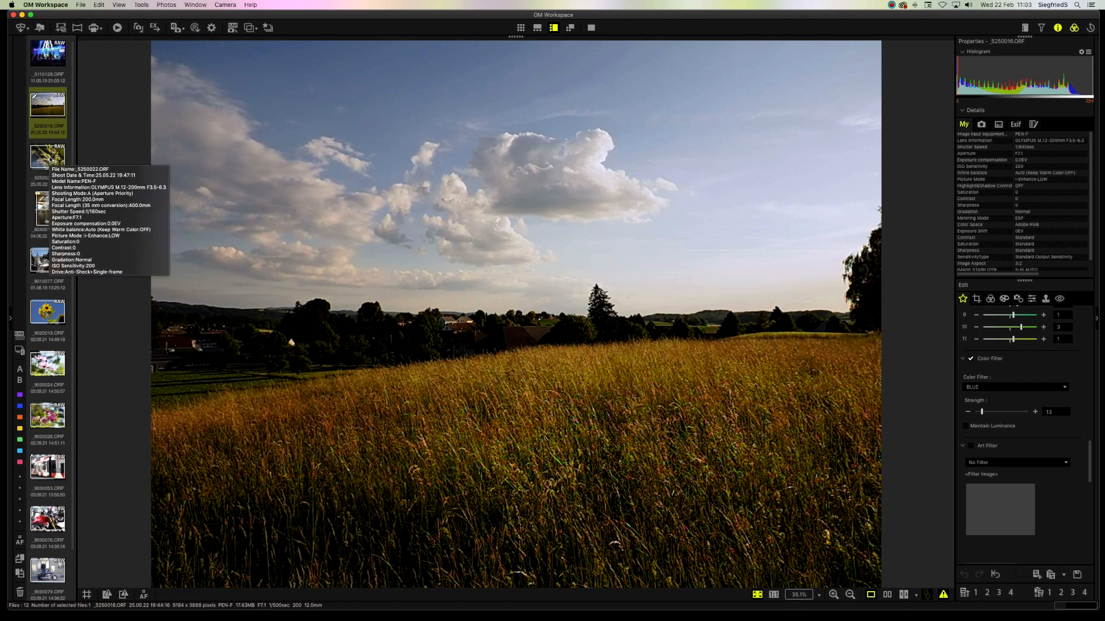
Paste all the copied edit settings onto the backlit grass photo _5250022.ORF.
click(50, 159)
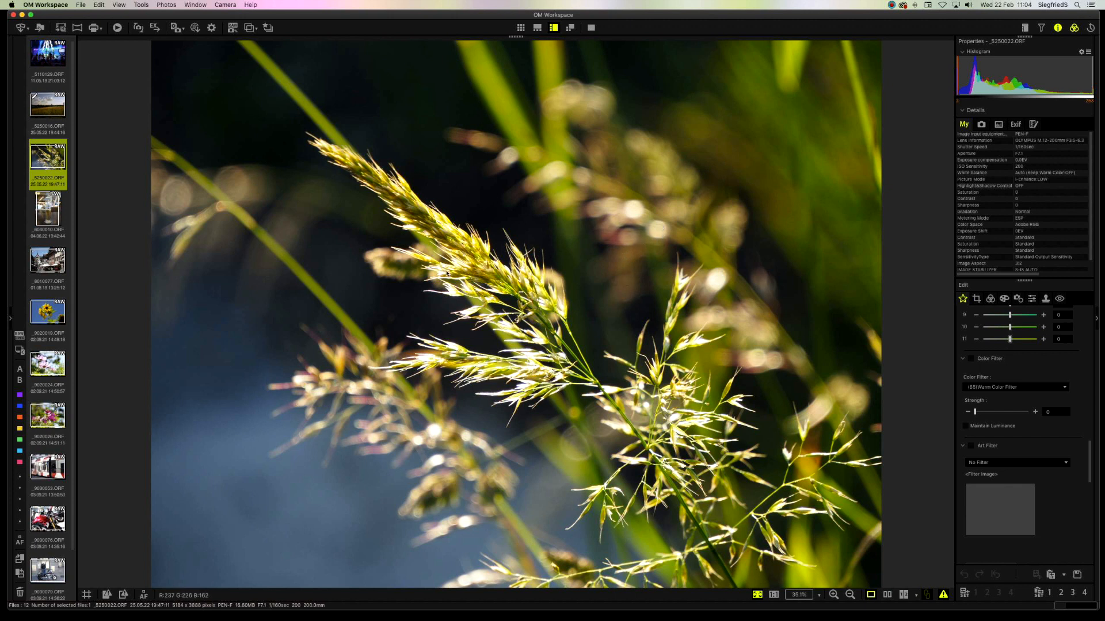
click(1050, 574)
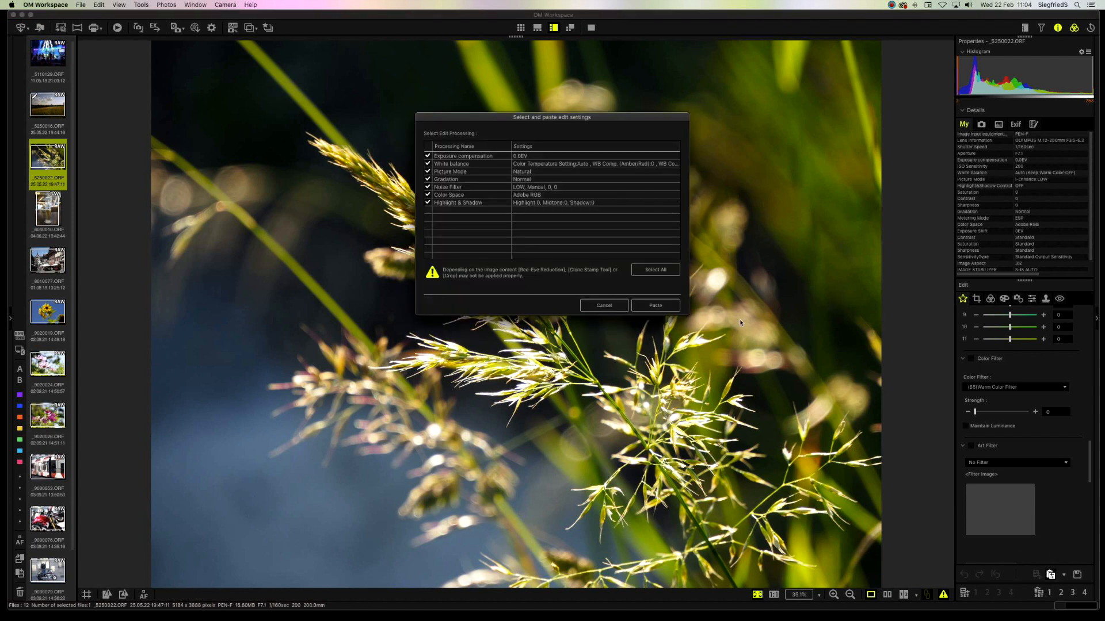
click(656, 306)
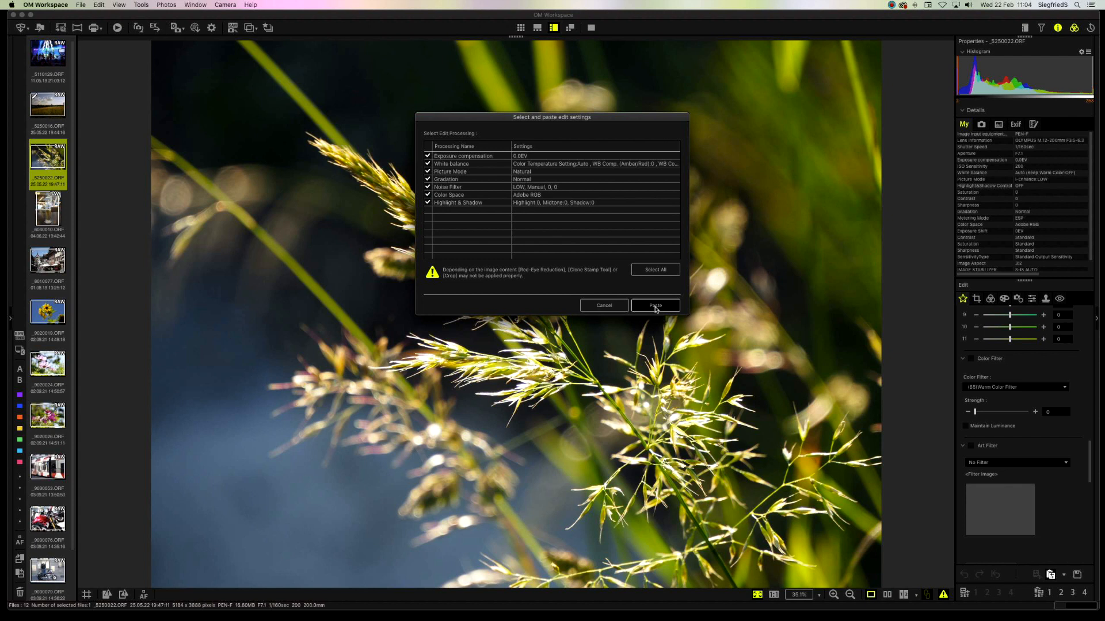
click(656, 306)
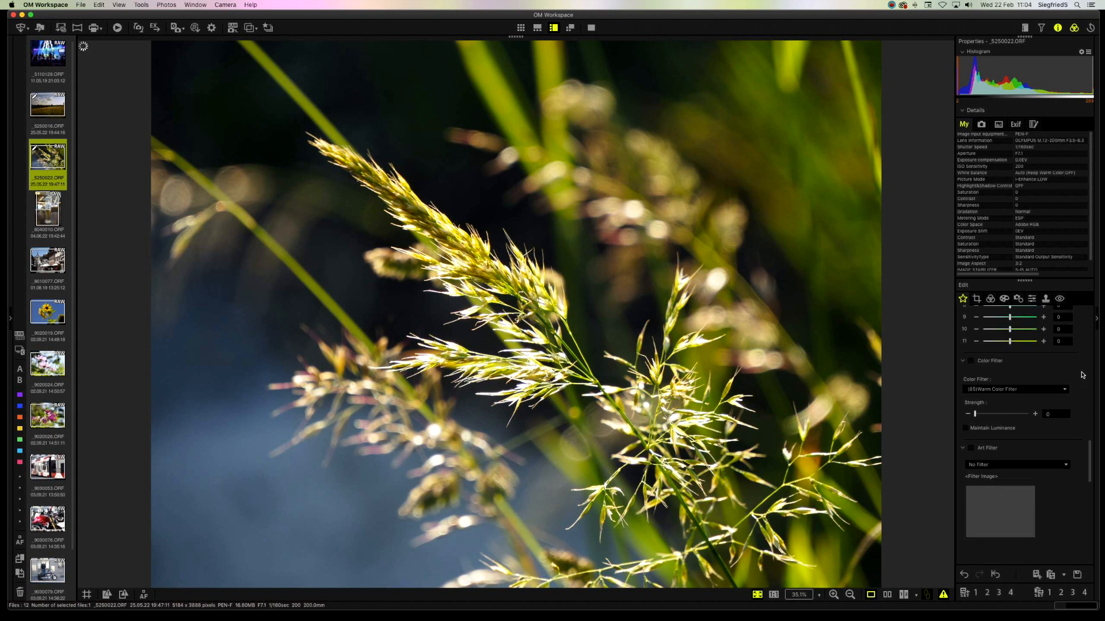
Set the grass photo's Highlight to 2, Shadow to -2 and Midtone to -3.
scroll(1082, 375, down, 3)
click(1037, 427)
click(1037, 427)
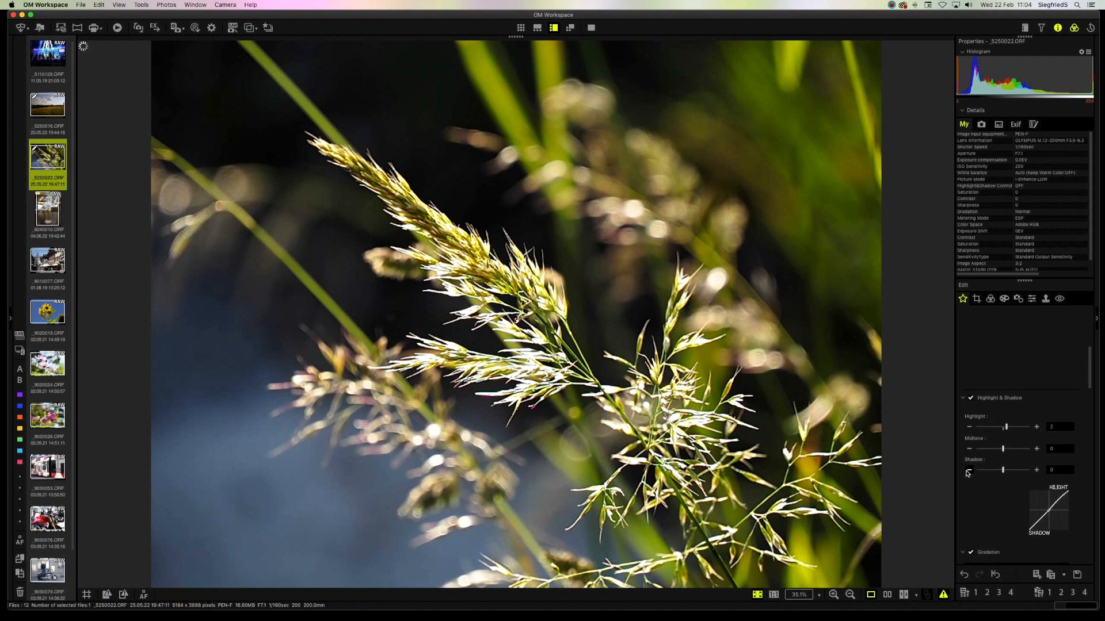
click(969, 470)
click(969, 470)
click(969, 449)
click(969, 449)
click(969, 450)
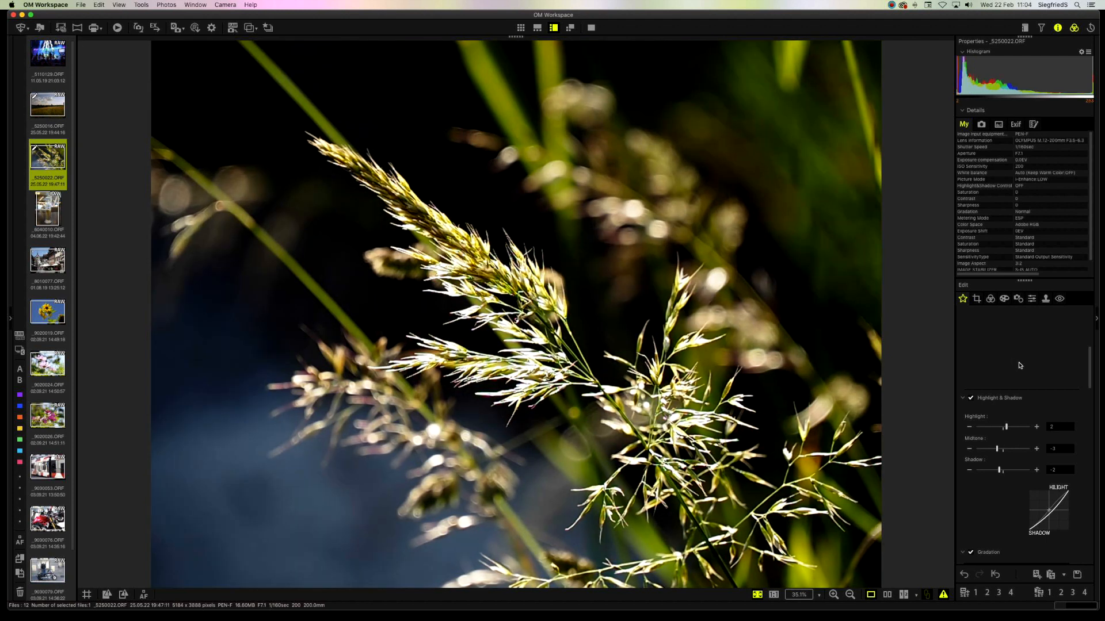
Change the grass photo's Picture Mode to Color Creator, try COLOR 3, and settle on a cool blue hue at COLOR 18.
scroll(1019, 365, up, 4)
click(1048, 372)
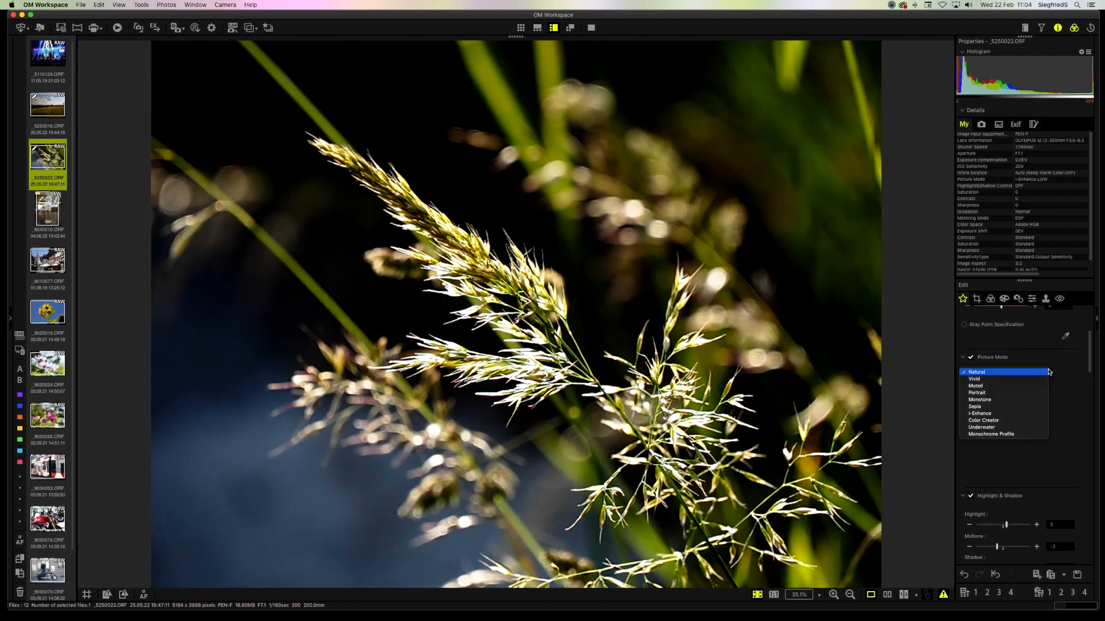
click(1020, 421)
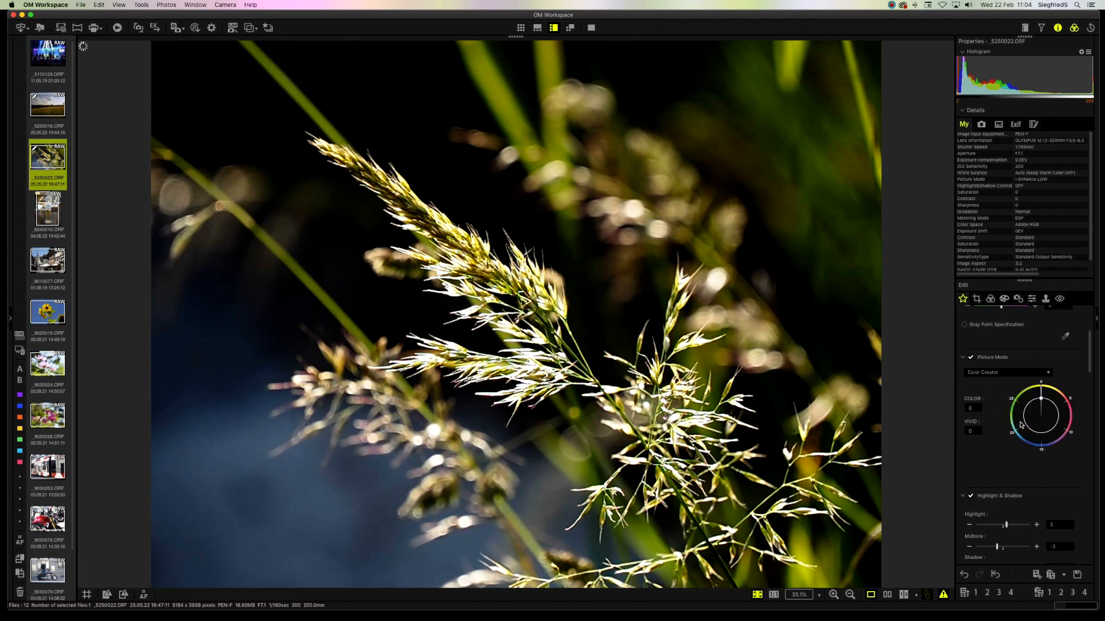
click(1051, 404)
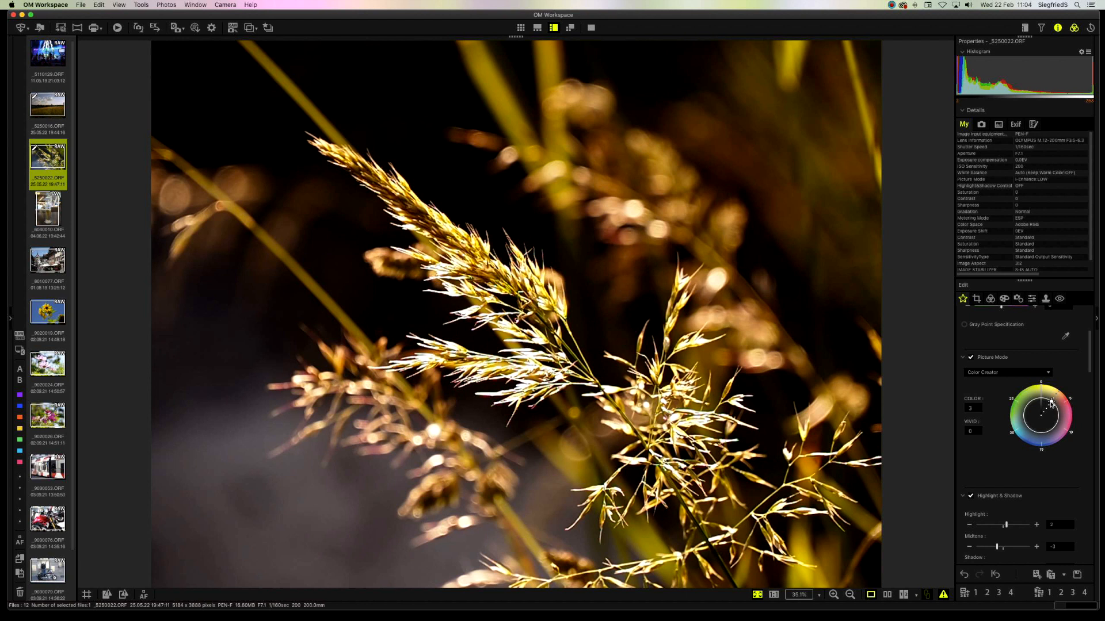
drag(1050, 404, 1030, 429)
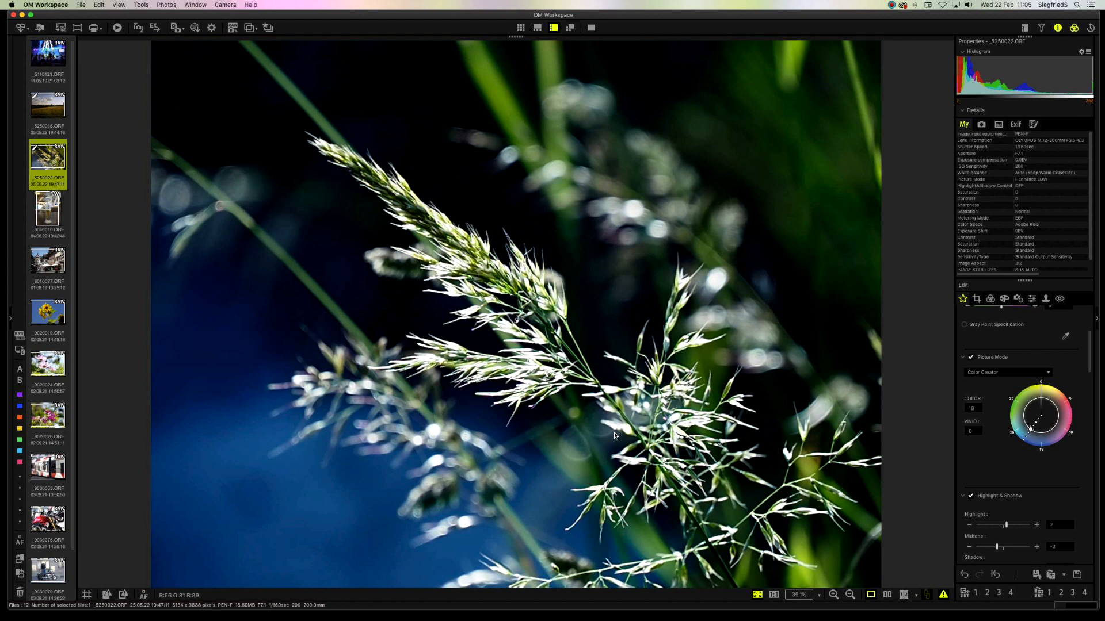
Paste all the copied edit settings onto the night fairground photo _5110129.ORF.
scroll(40, 223, up, 1)
click(46, 63)
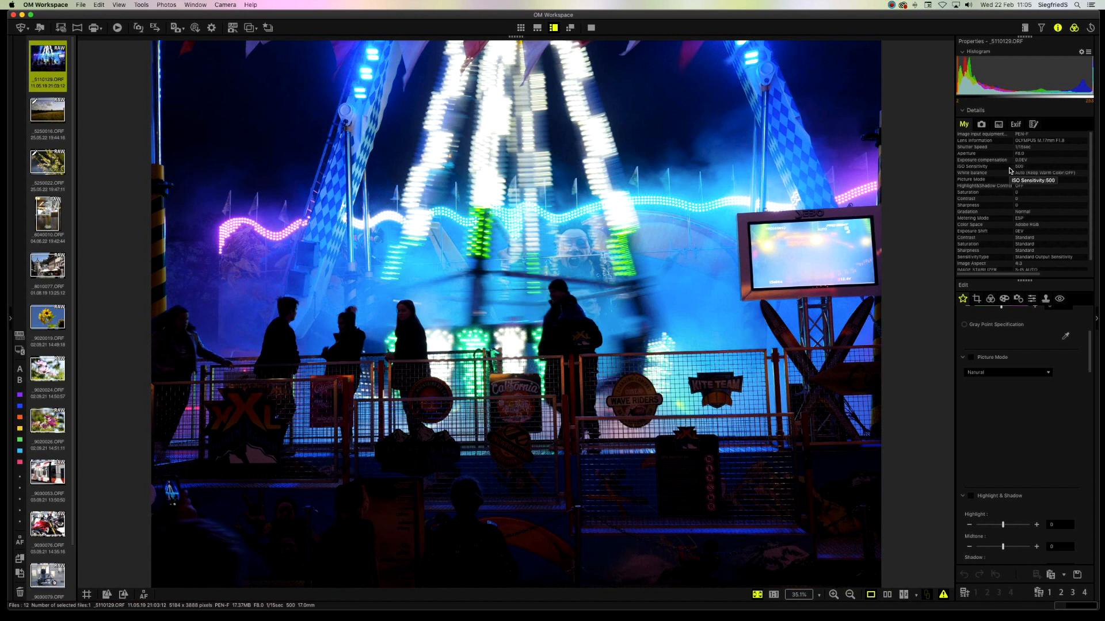
click(1051, 575)
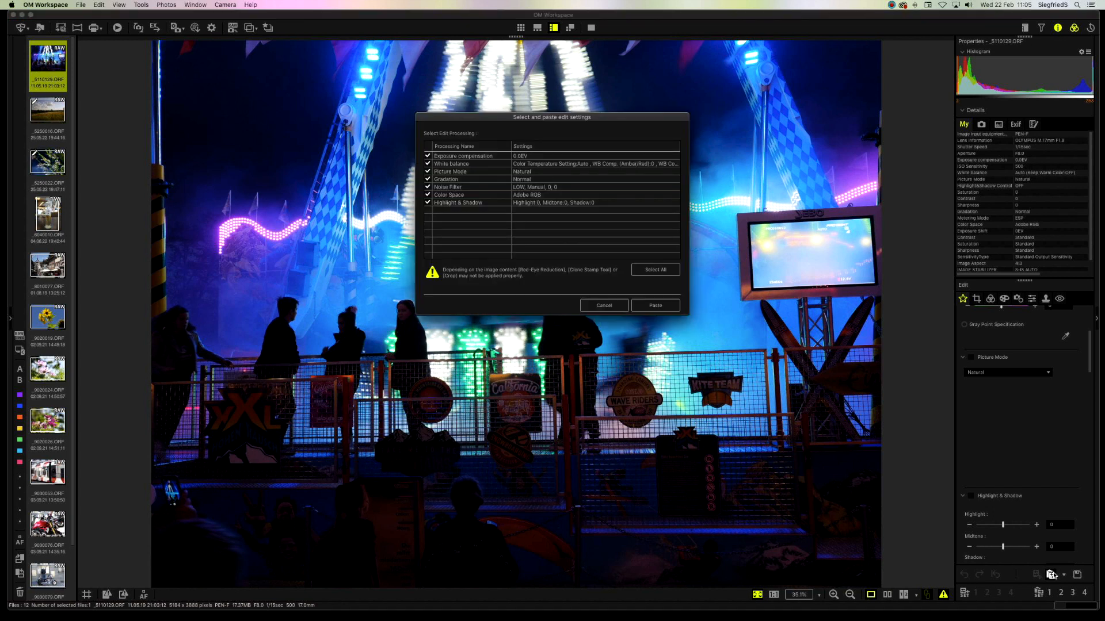
click(656, 306)
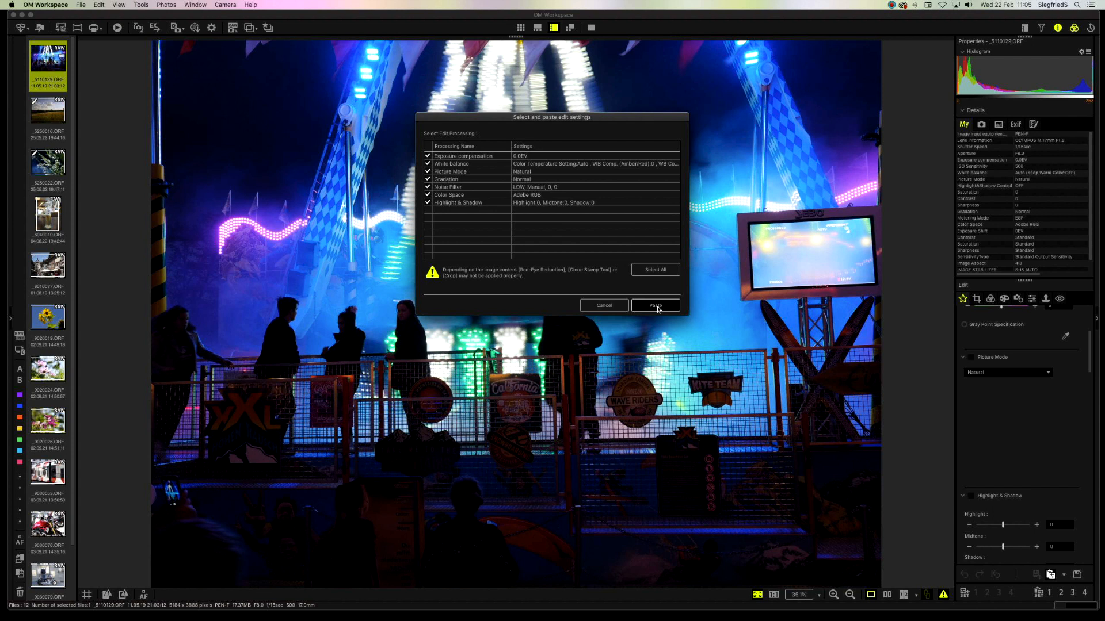
click(656, 306)
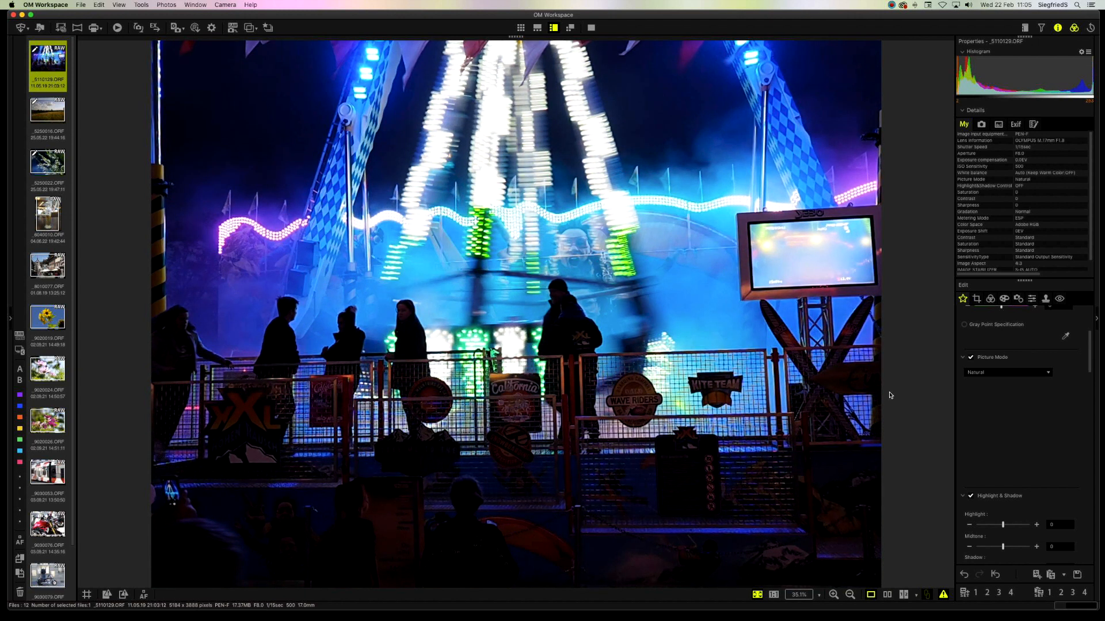
Try the i-Enhance Picture Mode at STANDARD strength on the fairground photo.
click(1049, 372)
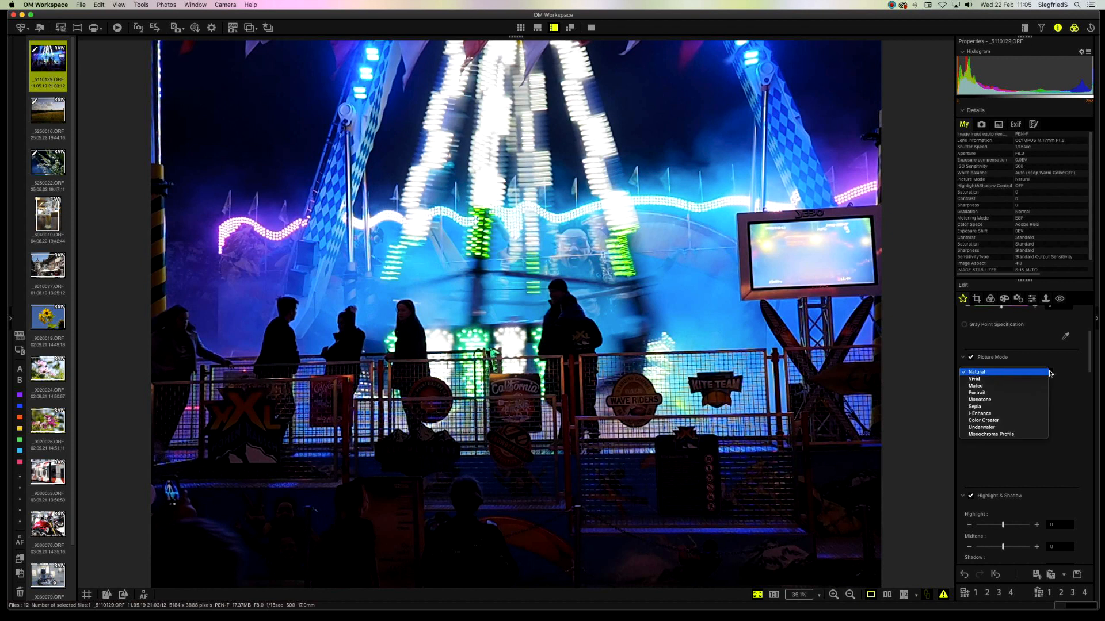
click(1014, 414)
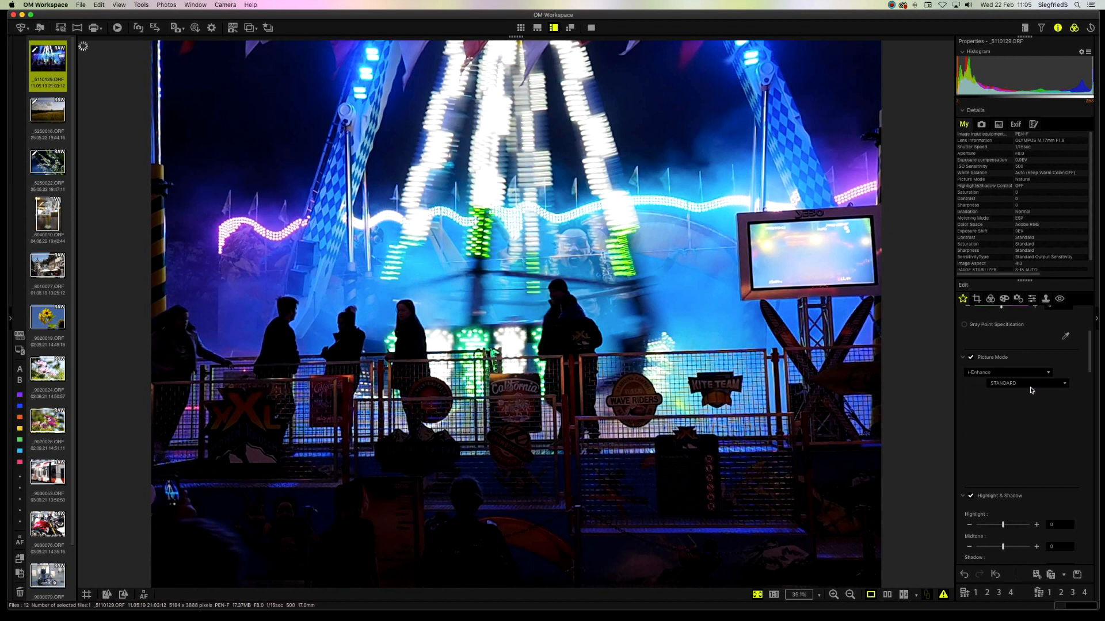
click(1041, 384)
click(1043, 383)
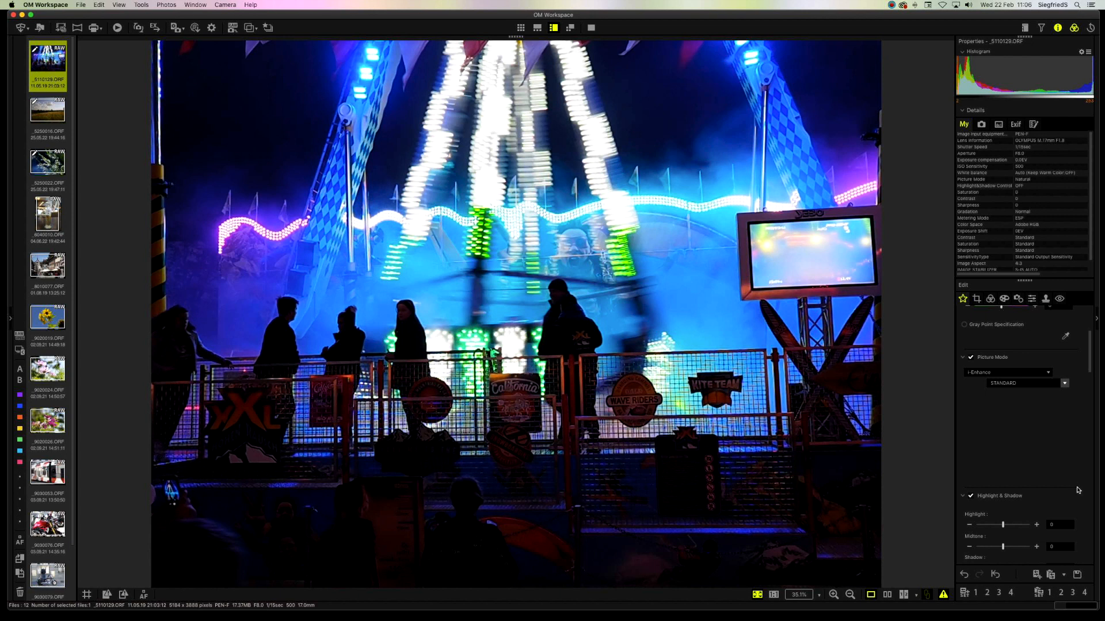
Set the fairground photo's Highlight to 2, Shadow to -2 and Midtone to 1.
scroll(1073, 473, down, 4)
click(1037, 425)
click(1037, 424)
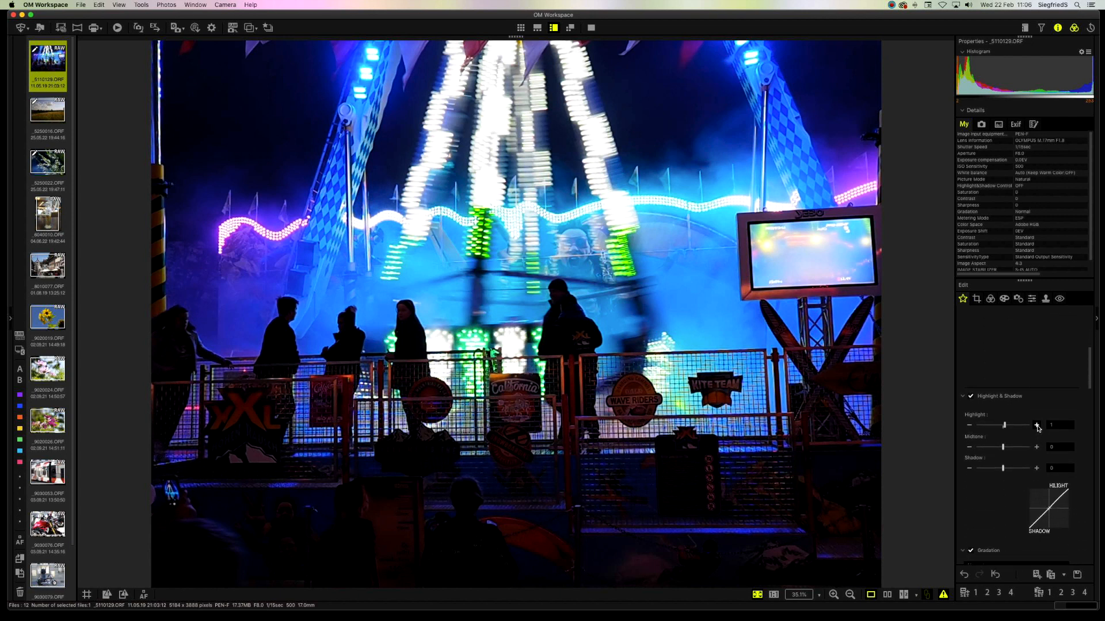
click(970, 468)
click(969, 469)
click(970, 448)
key(space)
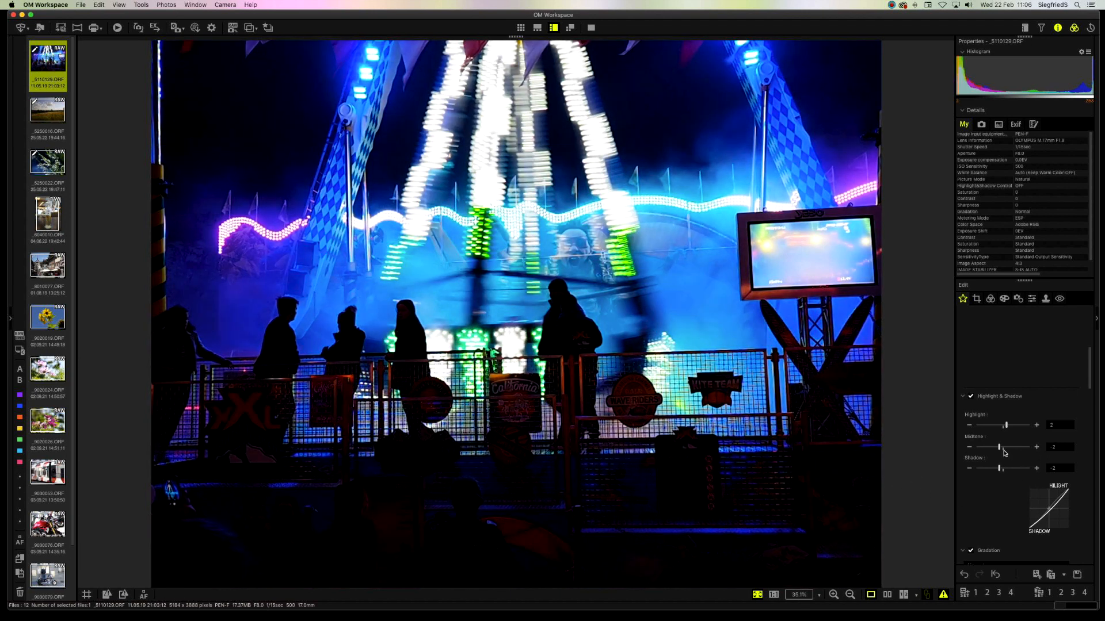
click(1036, 447)
click(1036, 447)
click(1036, 447)
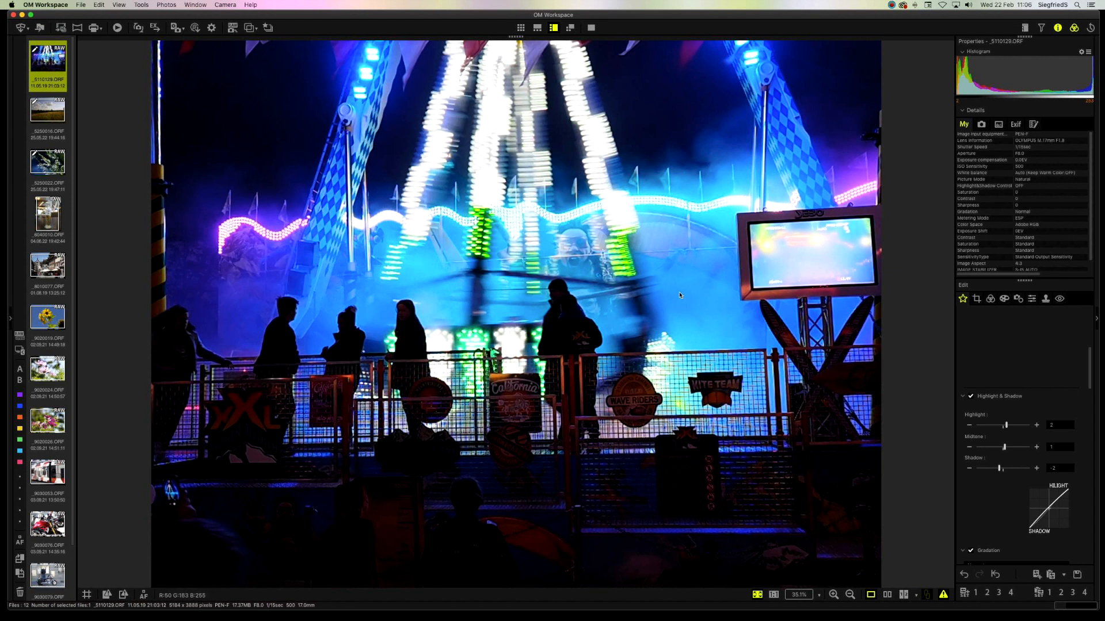
Switch the fairground photo's Picture Mode to Color Creator and shift its hue to blue at COLOR 17.
scroll(1069, 352, up, 5)
scroll(1069, 352, down, 5)
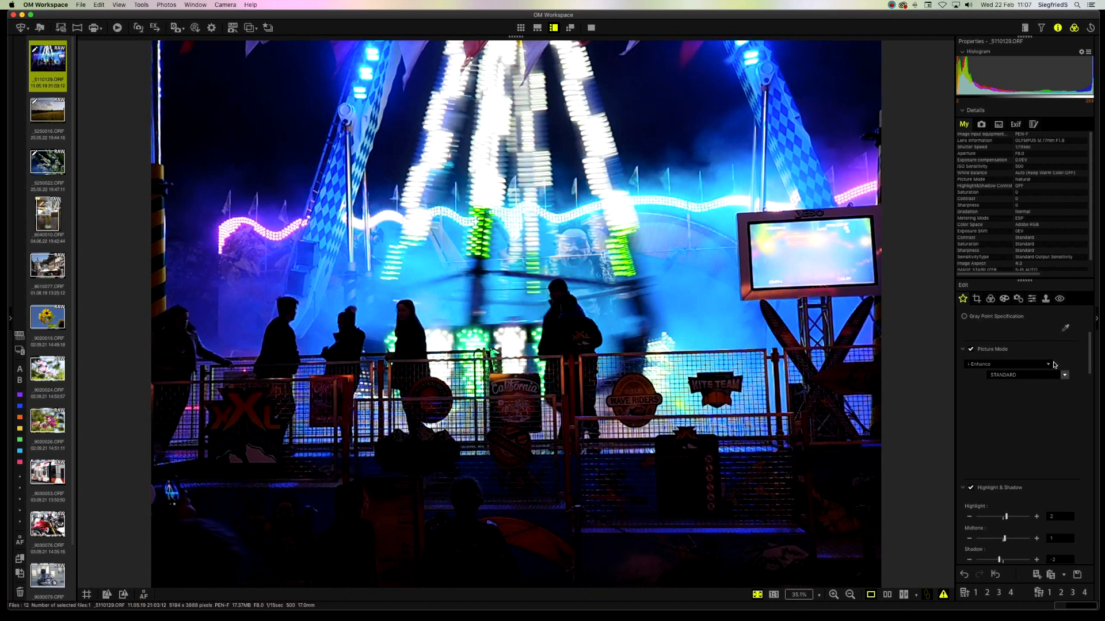
click(1052, 364)
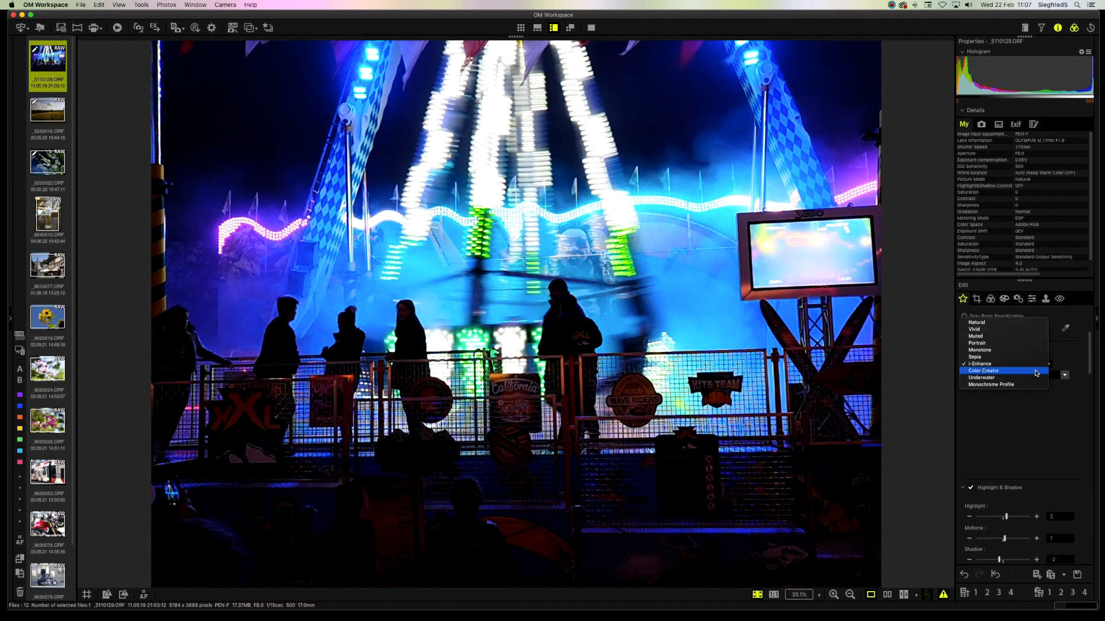
click(1036, 371)
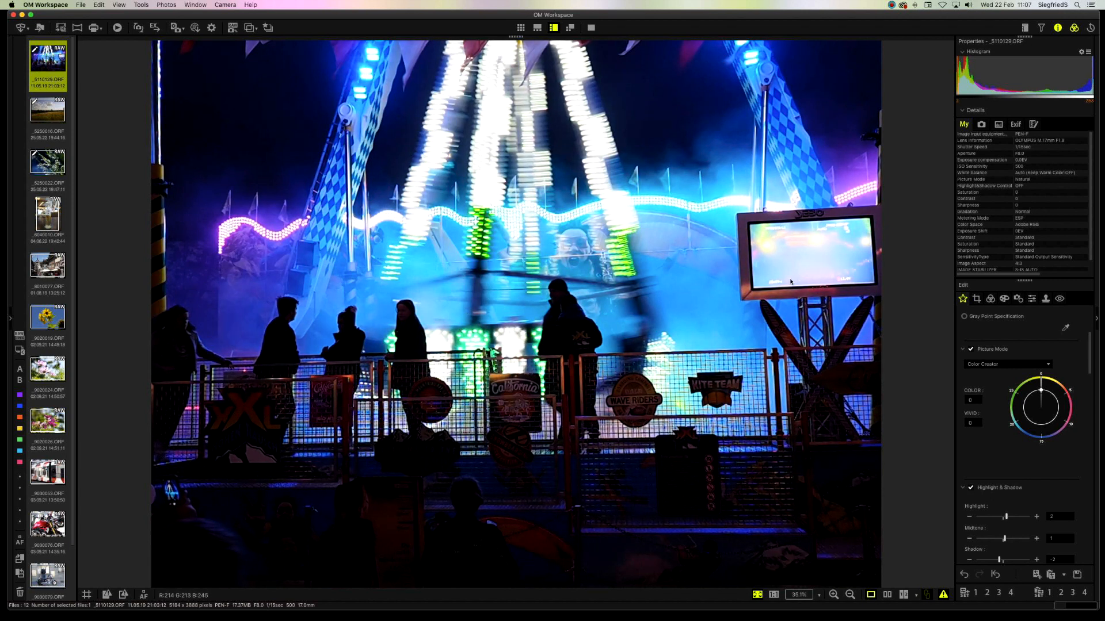
click(1034, 424)
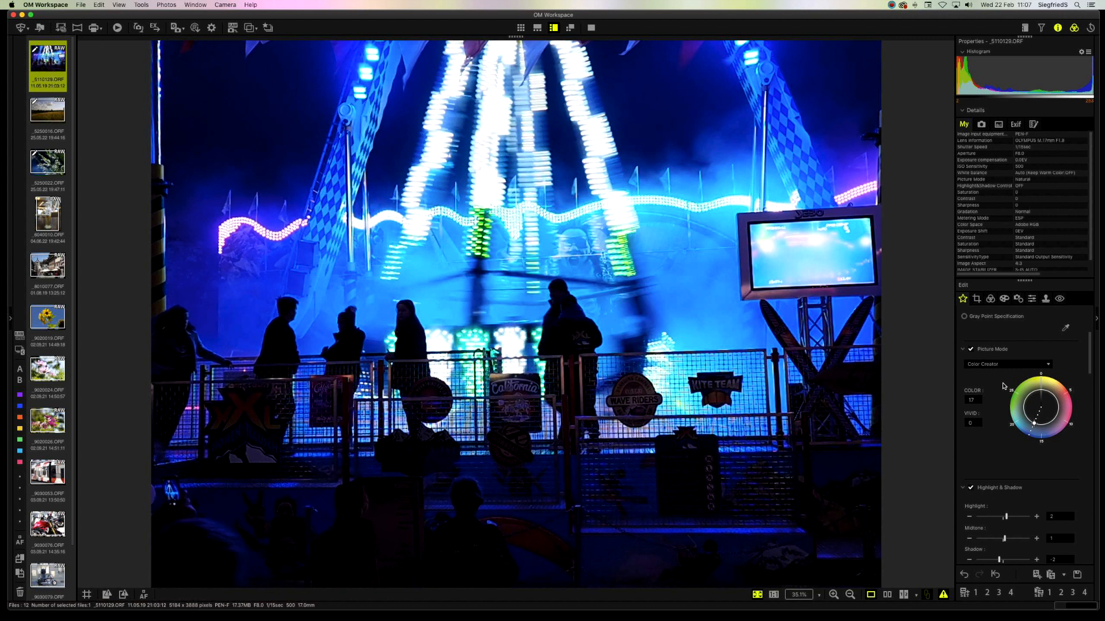
Try COLOR 3 and 29 on the fairground photo, raise Midtone to 2, and set a warm hue at COLOR 4.
click(1052, 396)
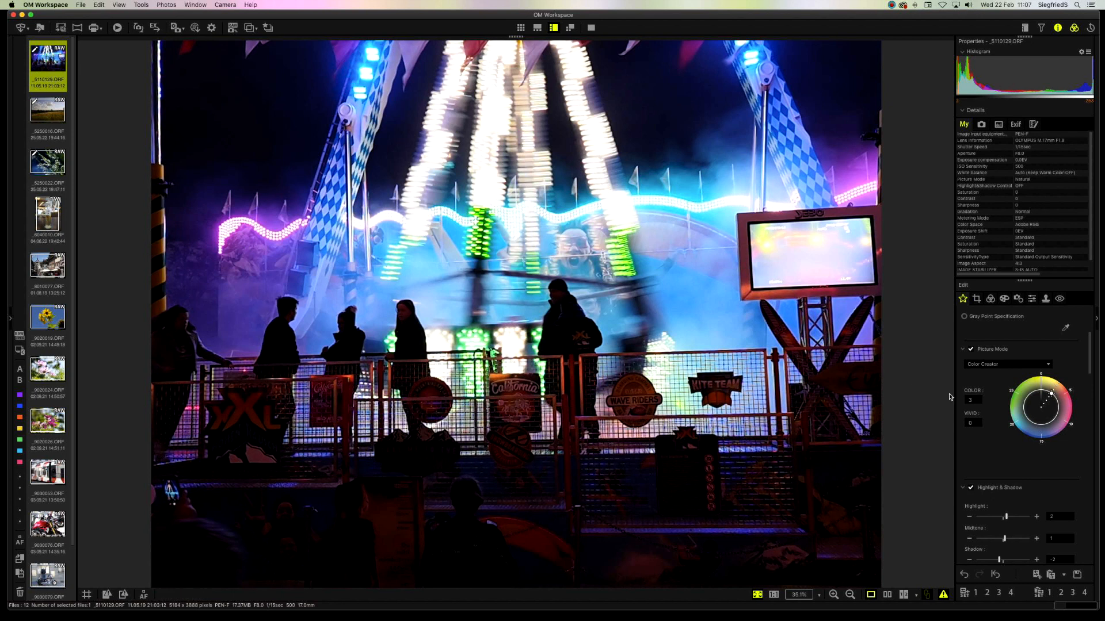
click(1039, 394)
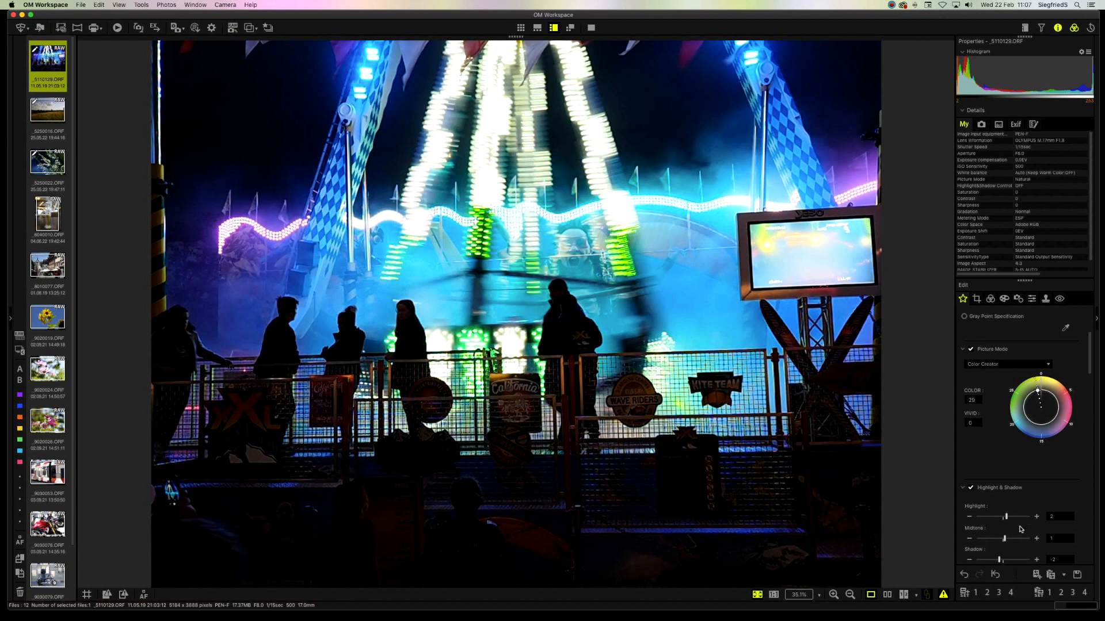
click(1037, 538)
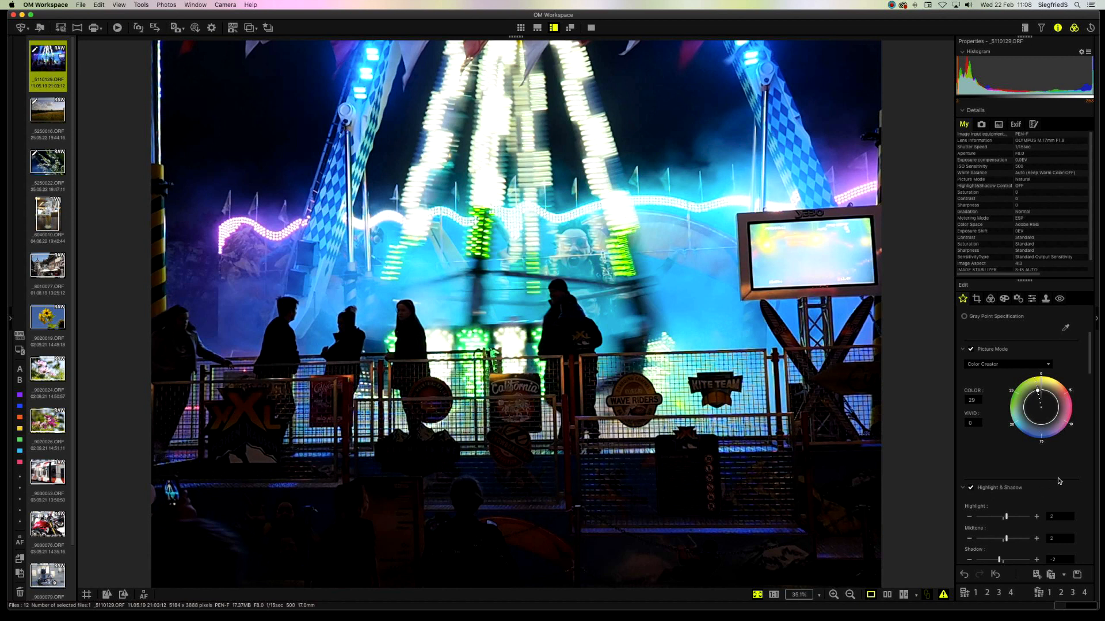
click(1053, 397)
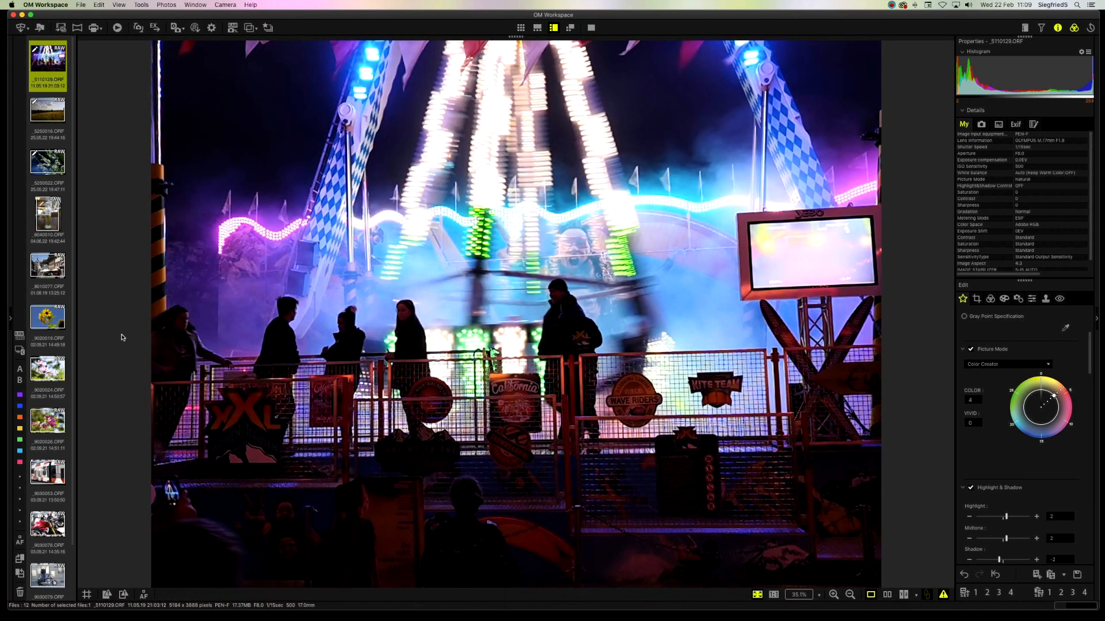
Paste all the copied edit settings onto the beer glass photo _6040010.ORF.
click(51, 221)
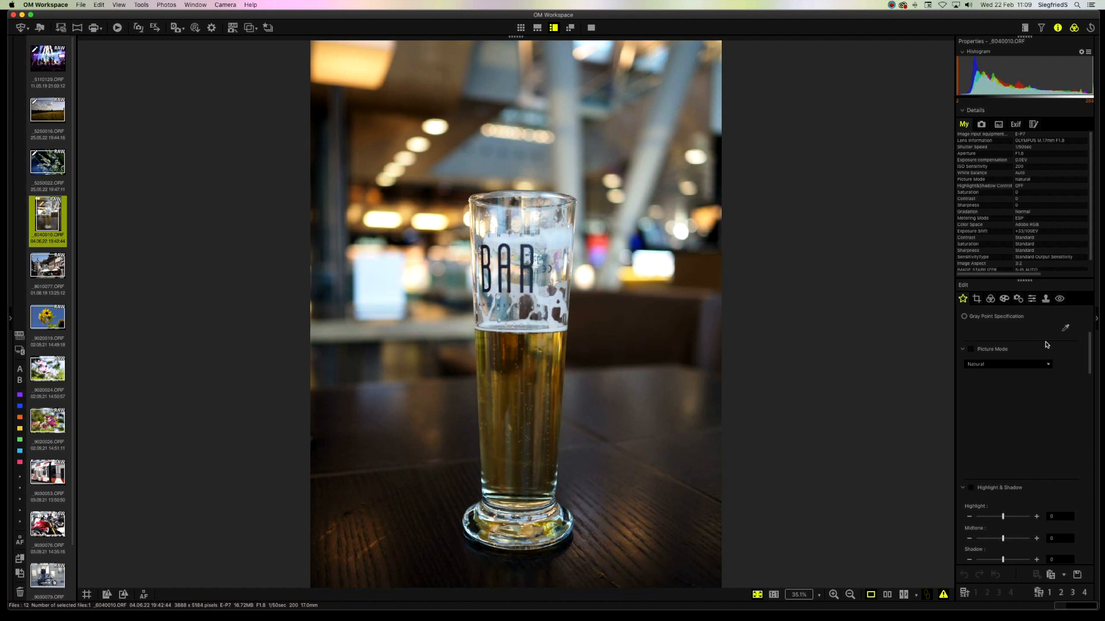
click(1050, 575)
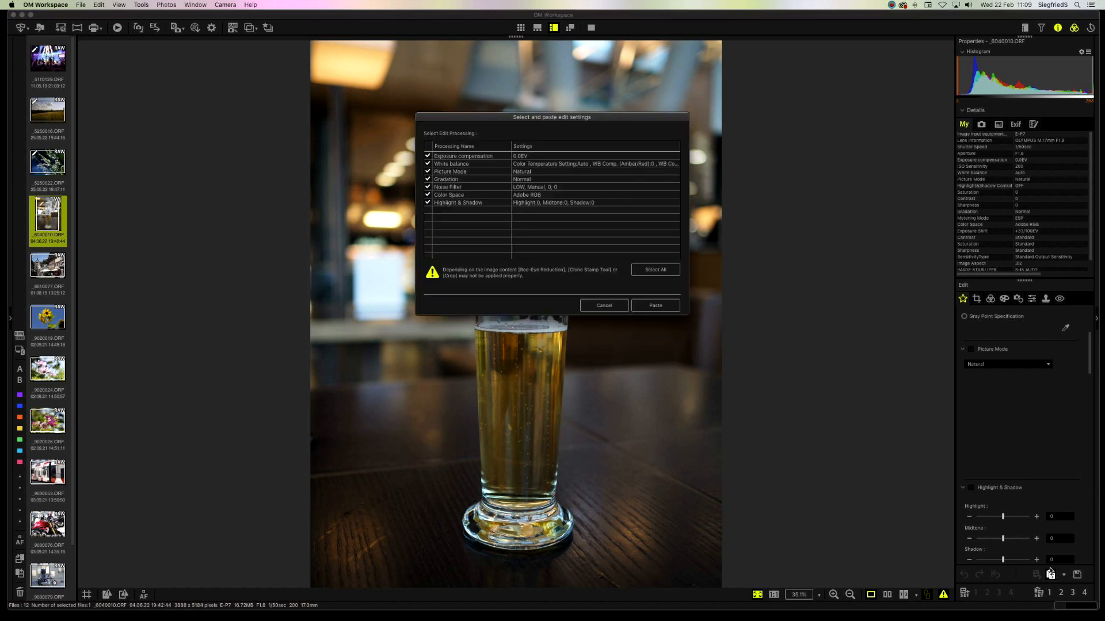
click(671, 309)
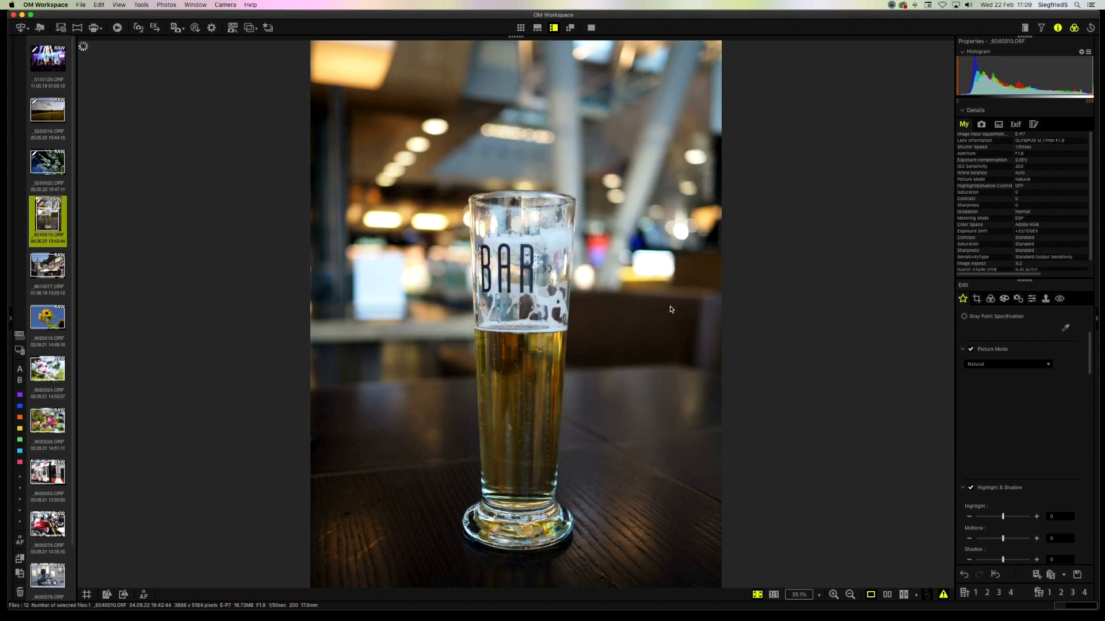
Change the beer glass photo's Picture Mode to Color Creator and warm its hue with COLOR 2 and VIVID 1.
click(1048, 364)
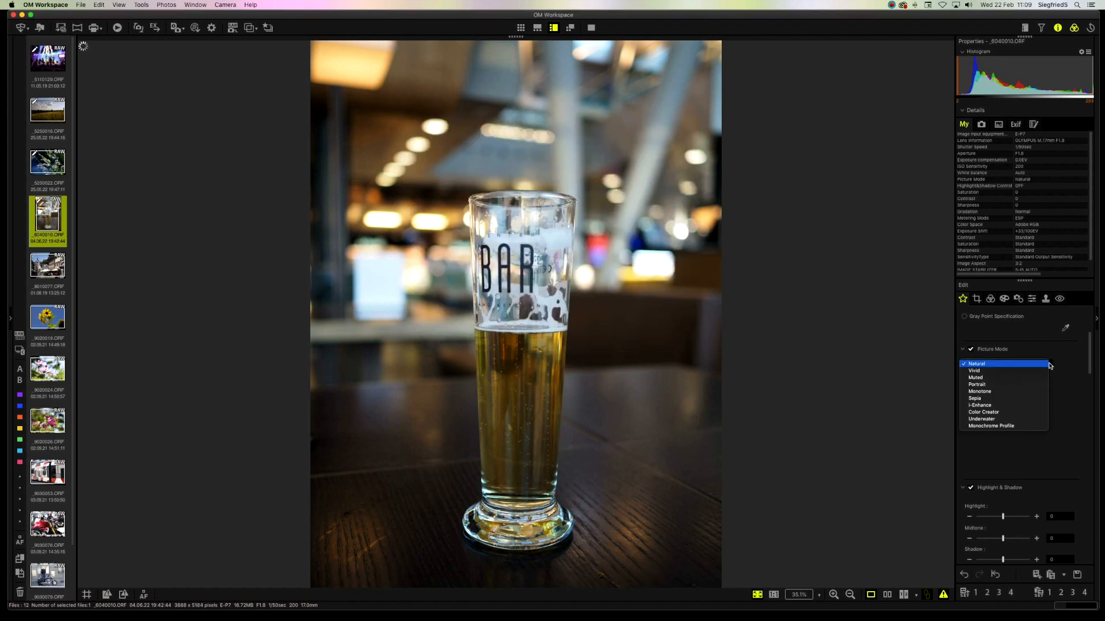
click(1029, 415)
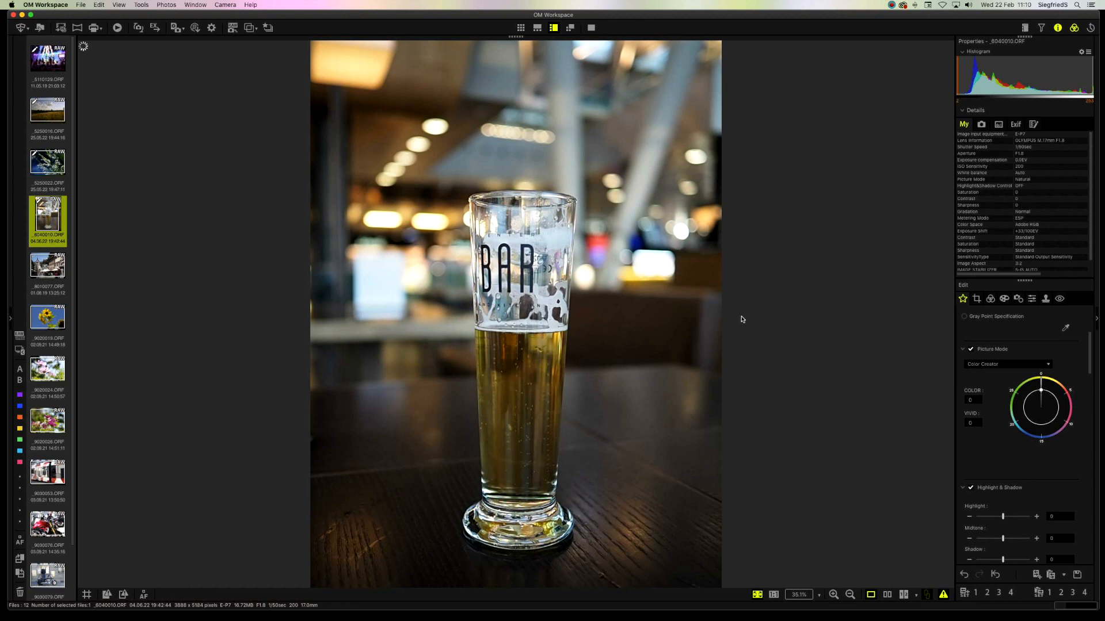
click(1050, 391)
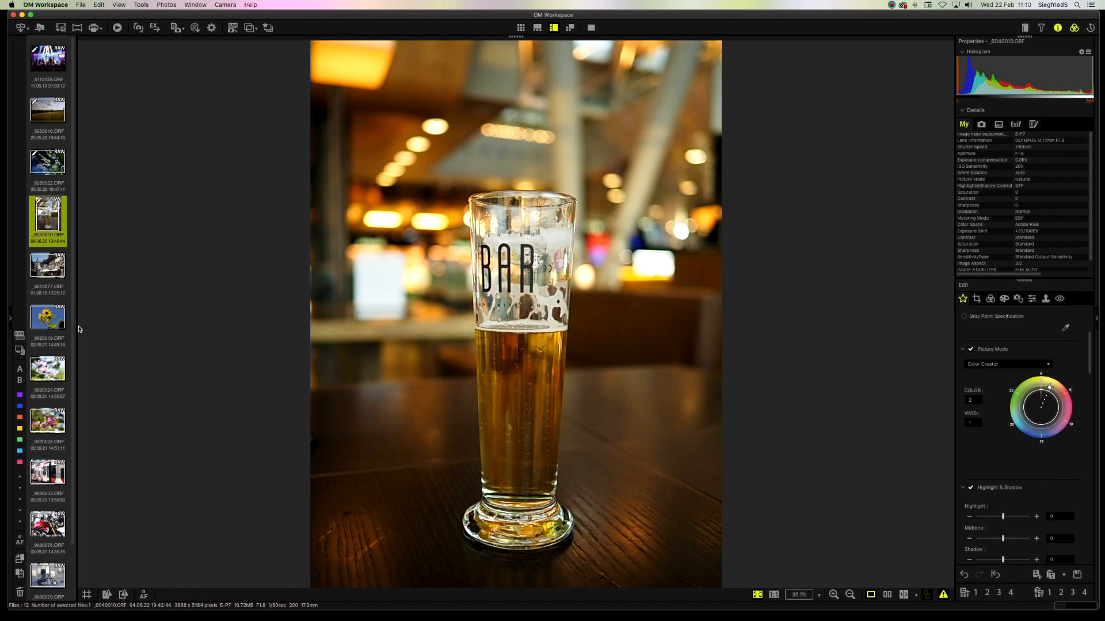
Paste all the copied edit settings onto the pink flower photo _9020024.ORF.
click(51, 372)
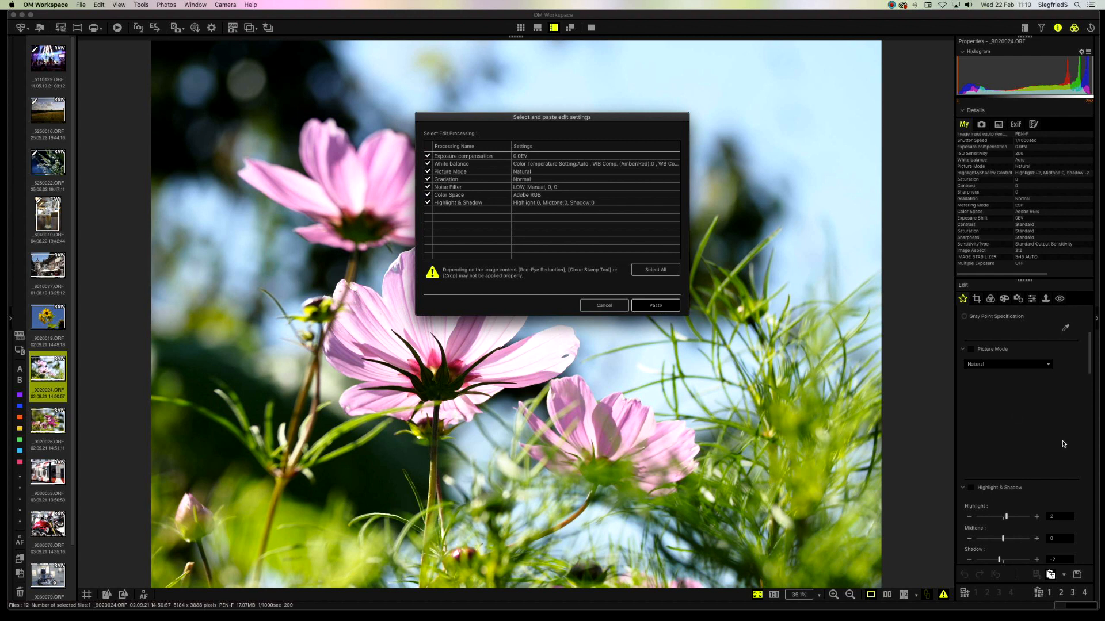
key(Return)
scroll(1063, 444, down, 10)
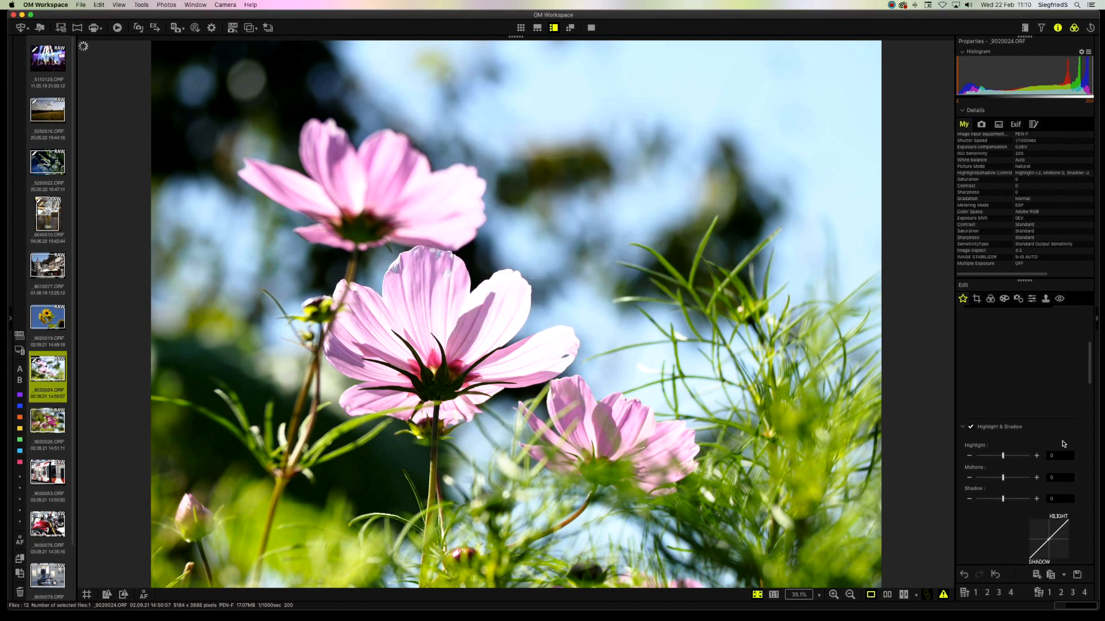
Try i-Enhance as the pink flower photo's Picture Mode, then switch it to Color Creator with COLOR 9.
scroll(1063, 443, down, 3)
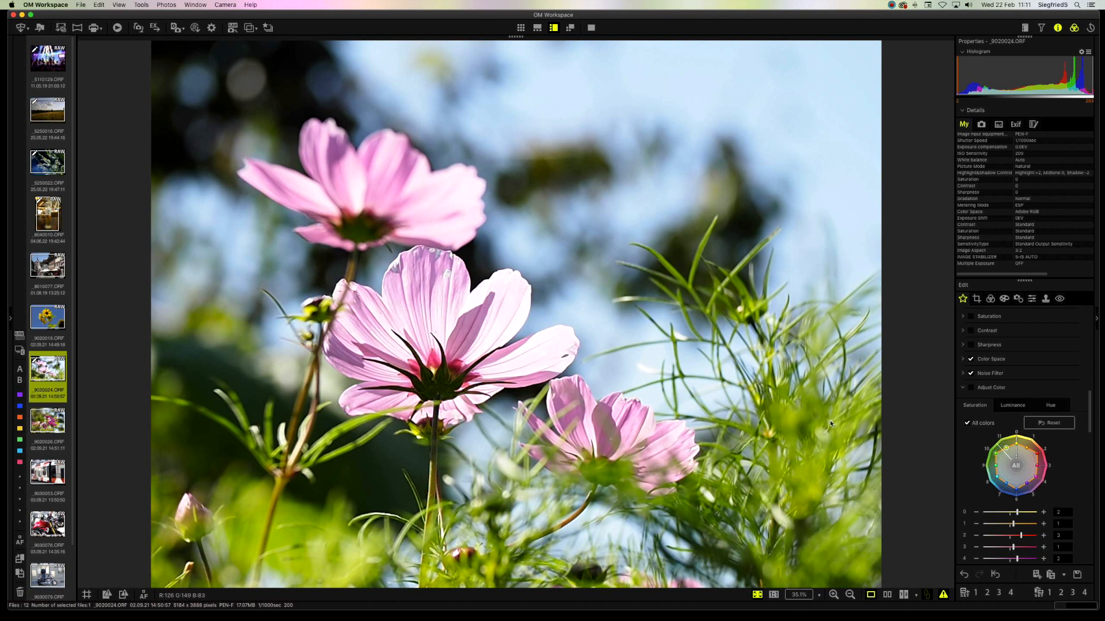
scroll(1087, 468, up, 1)
scroll(1088, 468, up, 10)
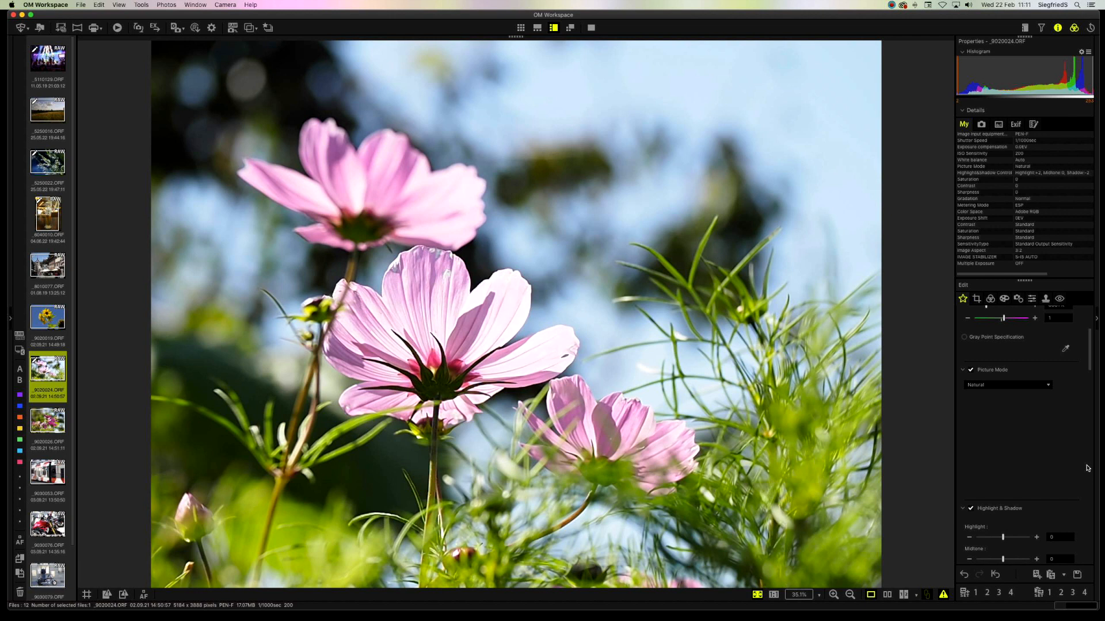
click(1048, 385)
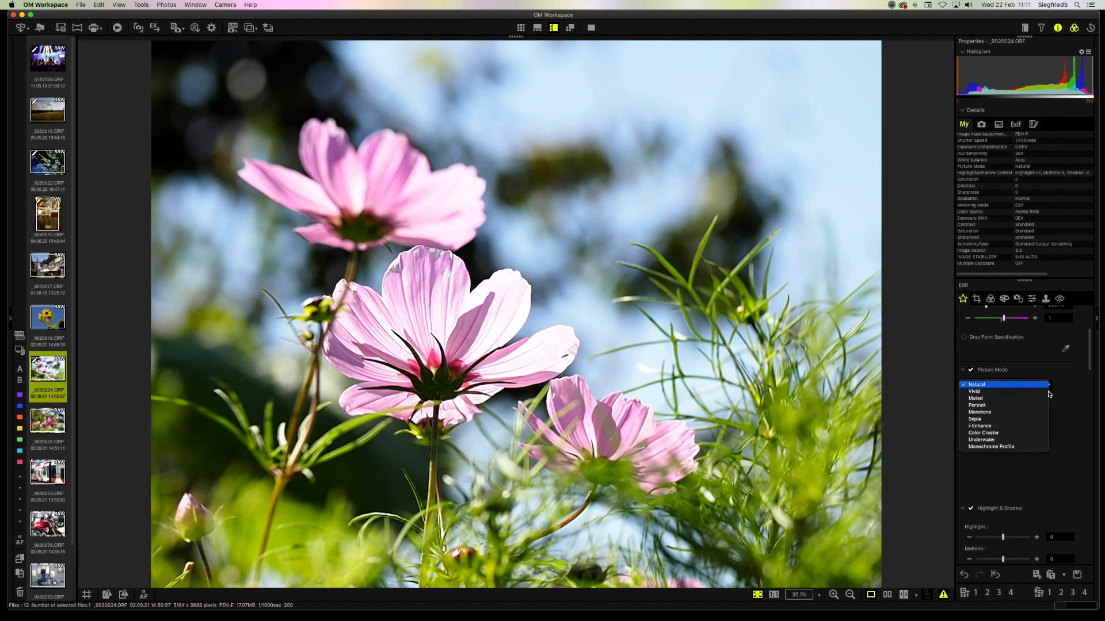
click(1023, 426)
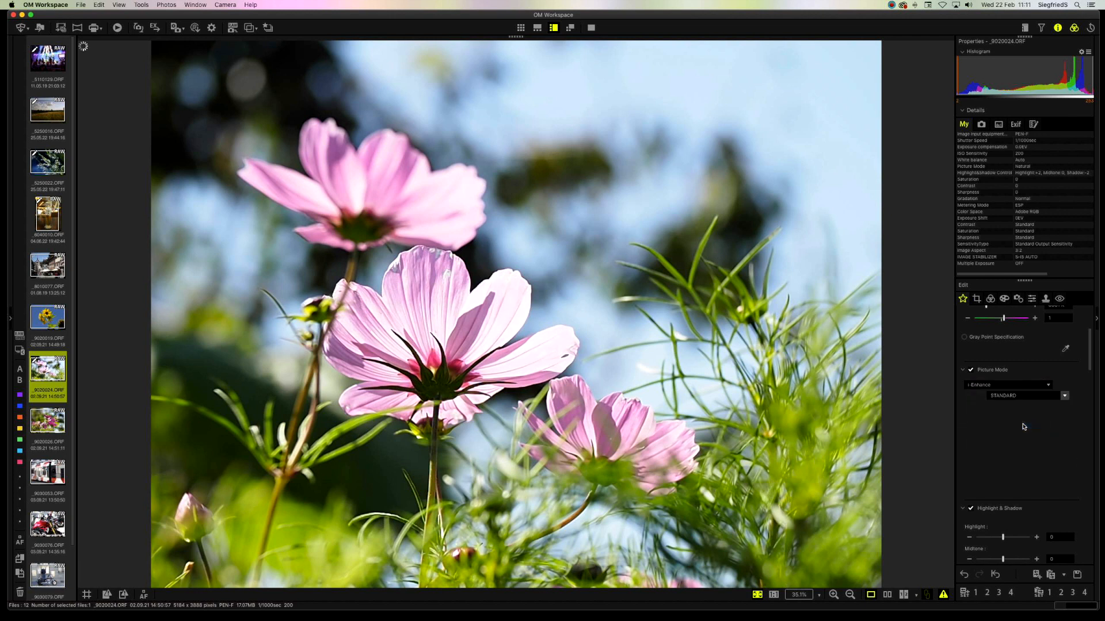
click(1049, 387)
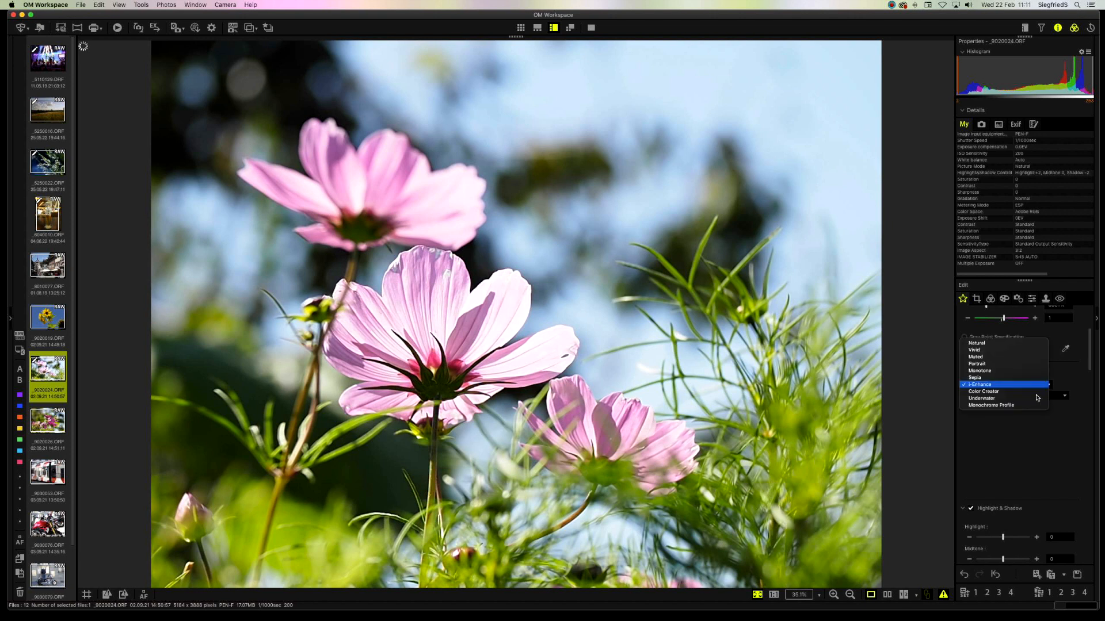
click(1032, 395)
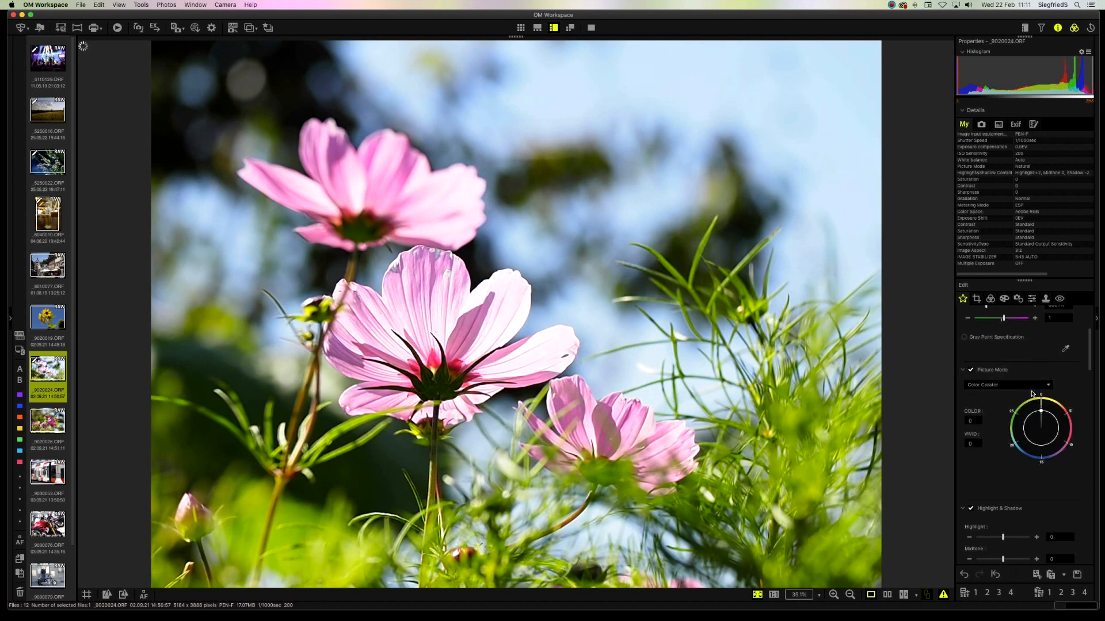
click(1058, 436)
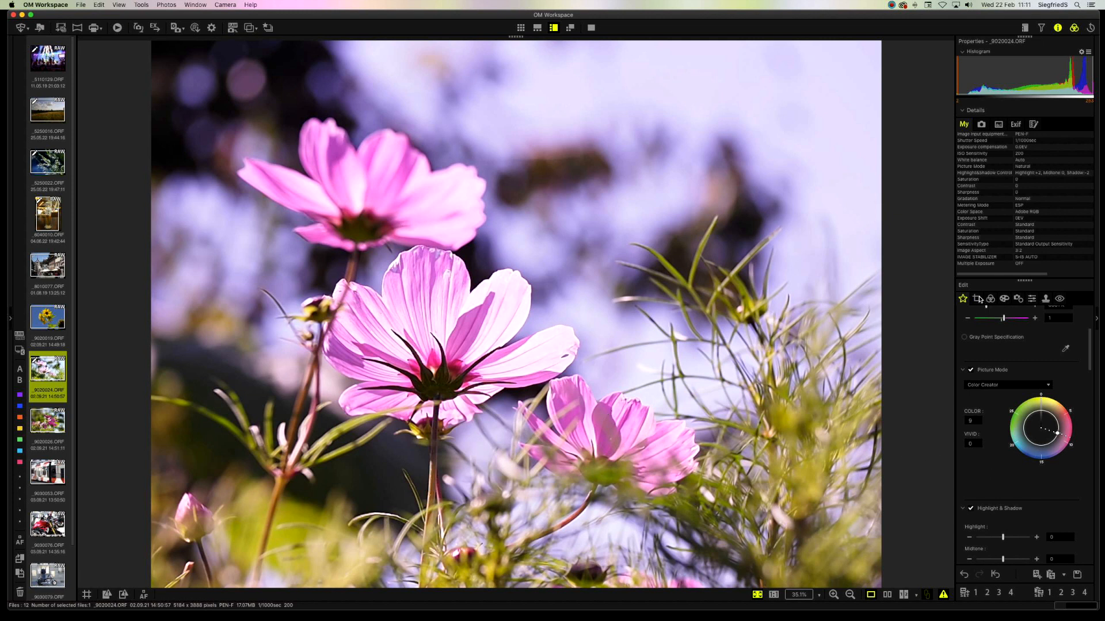
Enable a manual crop on the pink flower photo with a 5:4 aspect ratio.
click(978, 299)
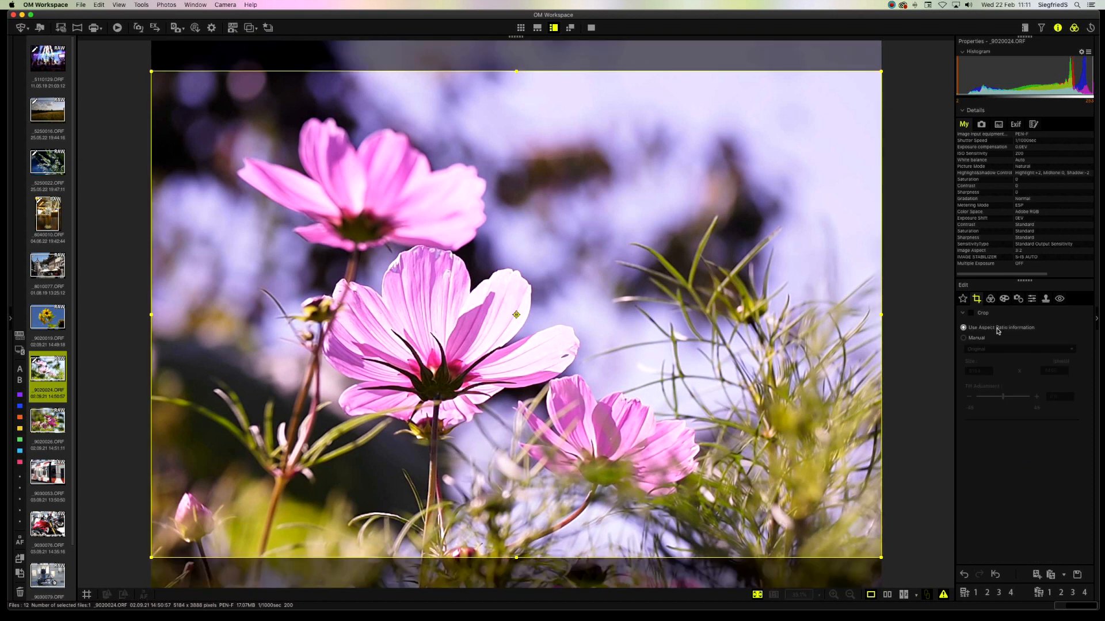
click(976, 339)
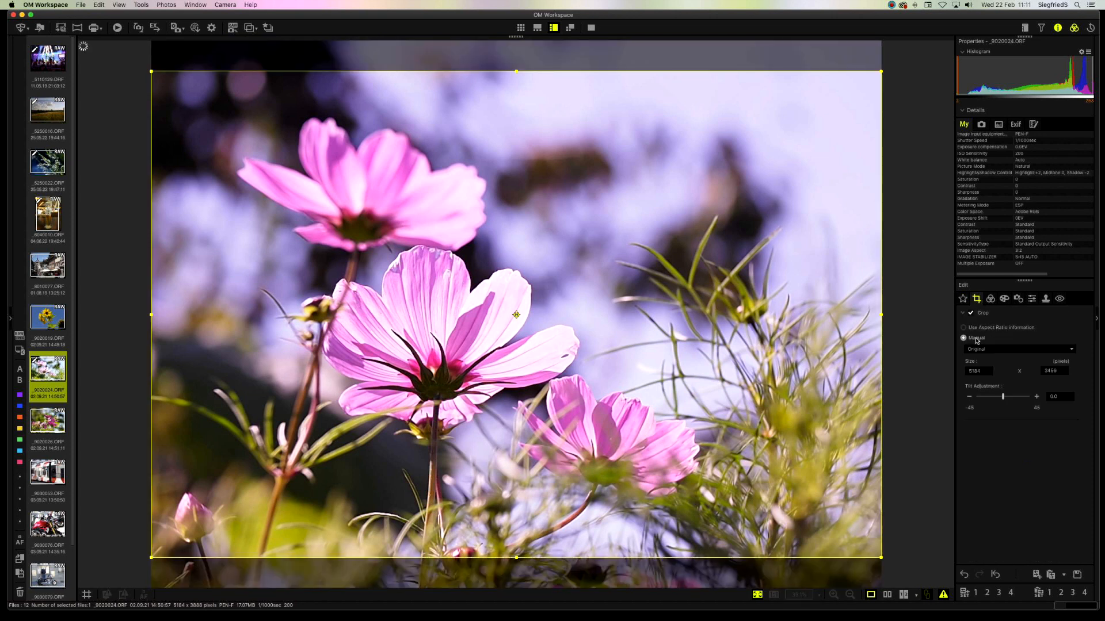
click(1002, 349)
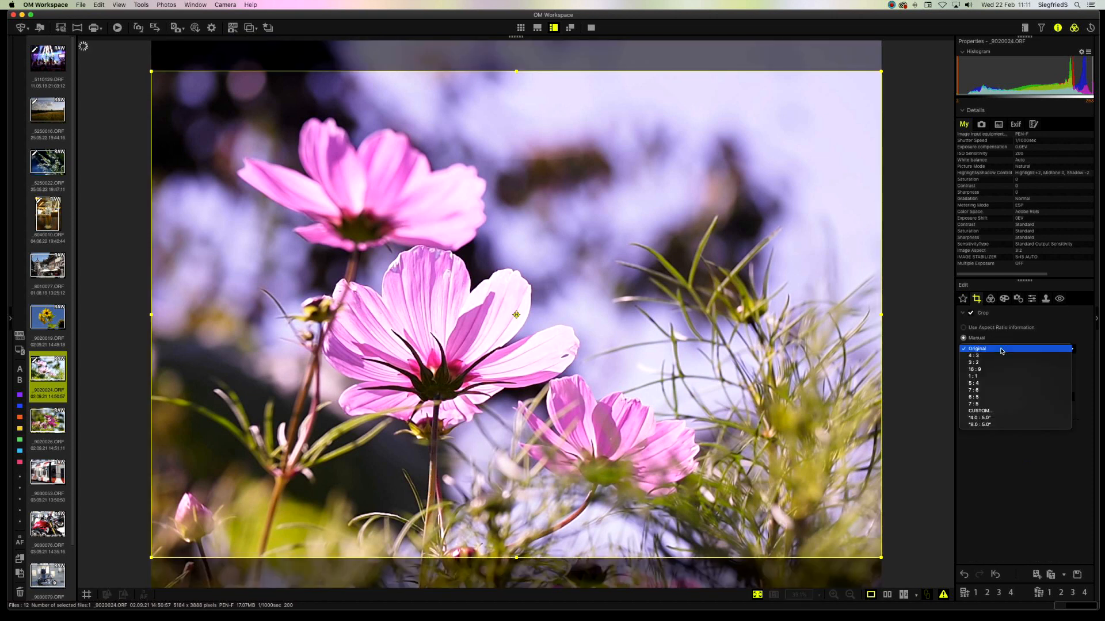
click(986, 383)
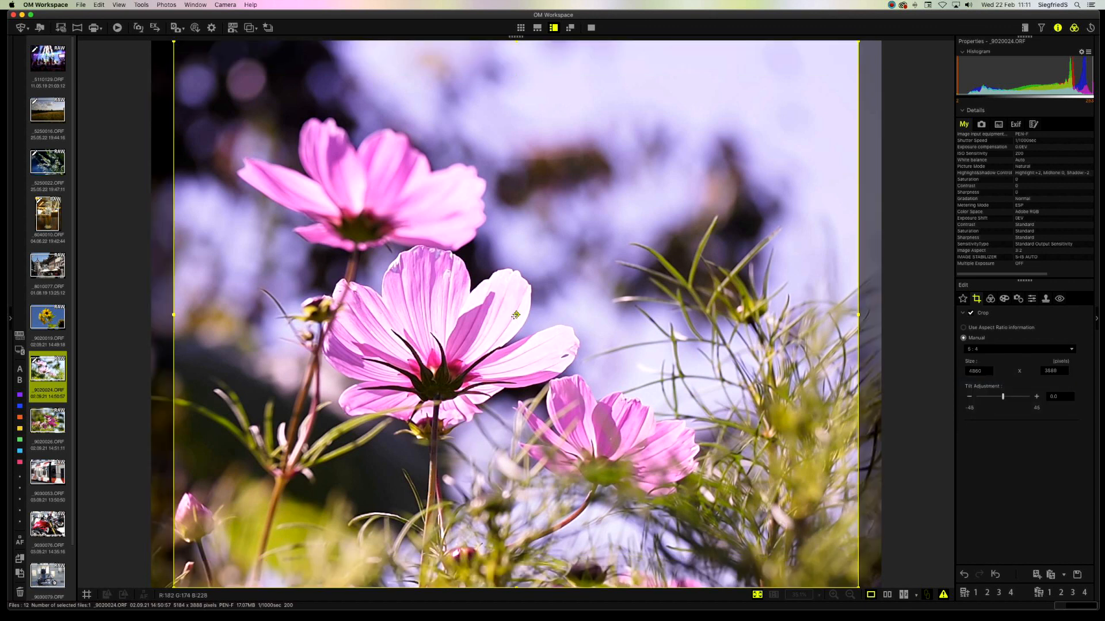
Turn the crop to portrait, shrink it to about 2748 x 3435 pixels, and frame the two main flowers before leaving Crop.
click(516, 315)
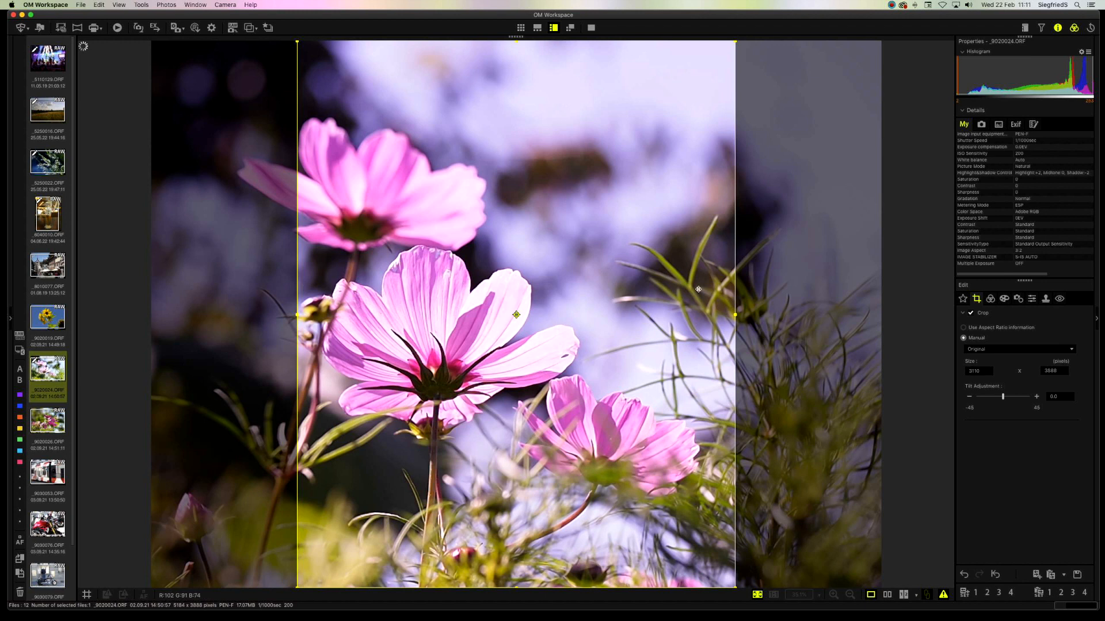
drag(628, 297, 556, 296)
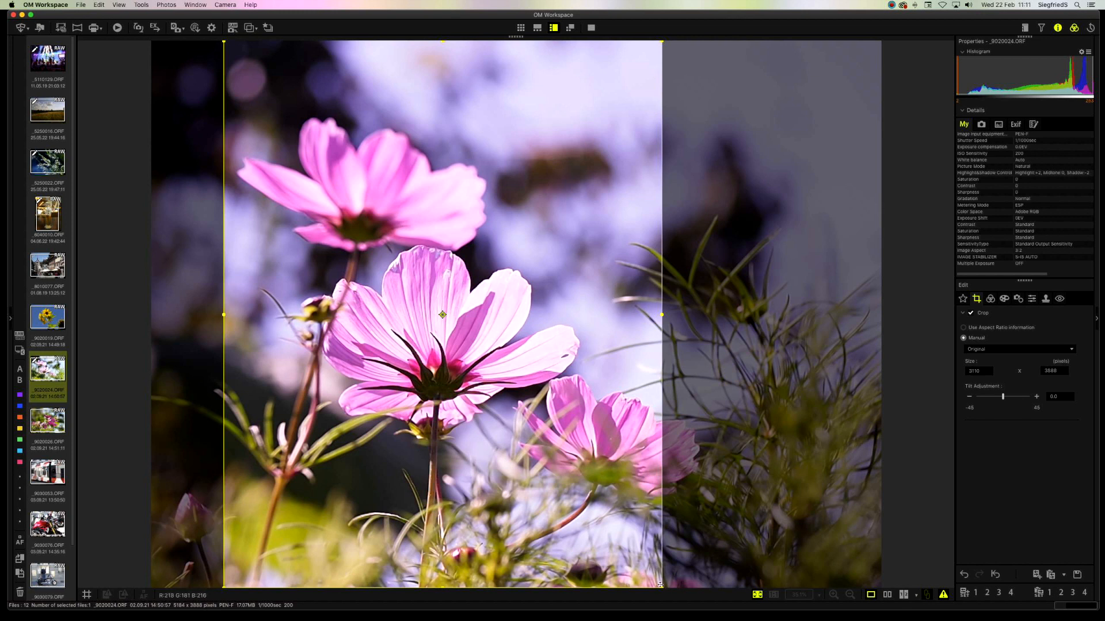
drag(662, 589, 587, 524)
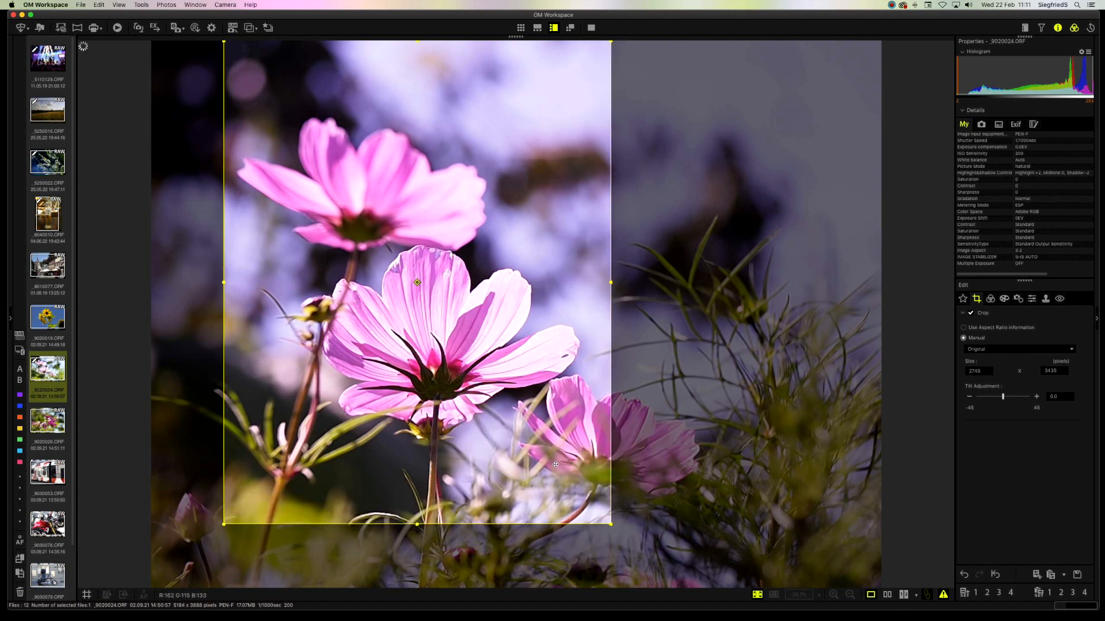
drag(554, 469, 542, 504)
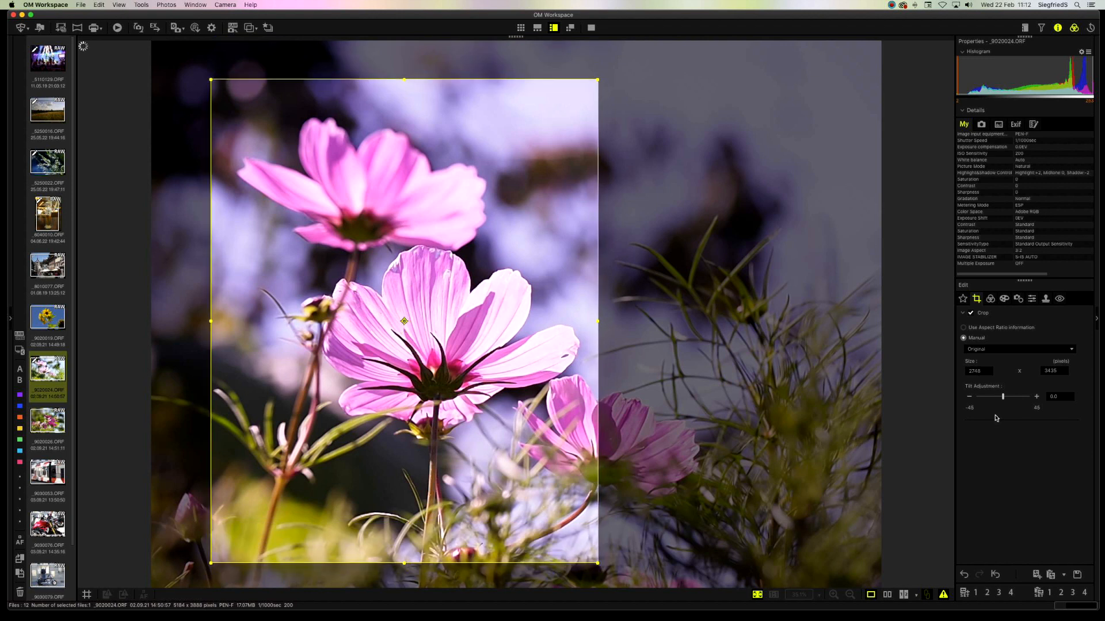
click(964, 300)
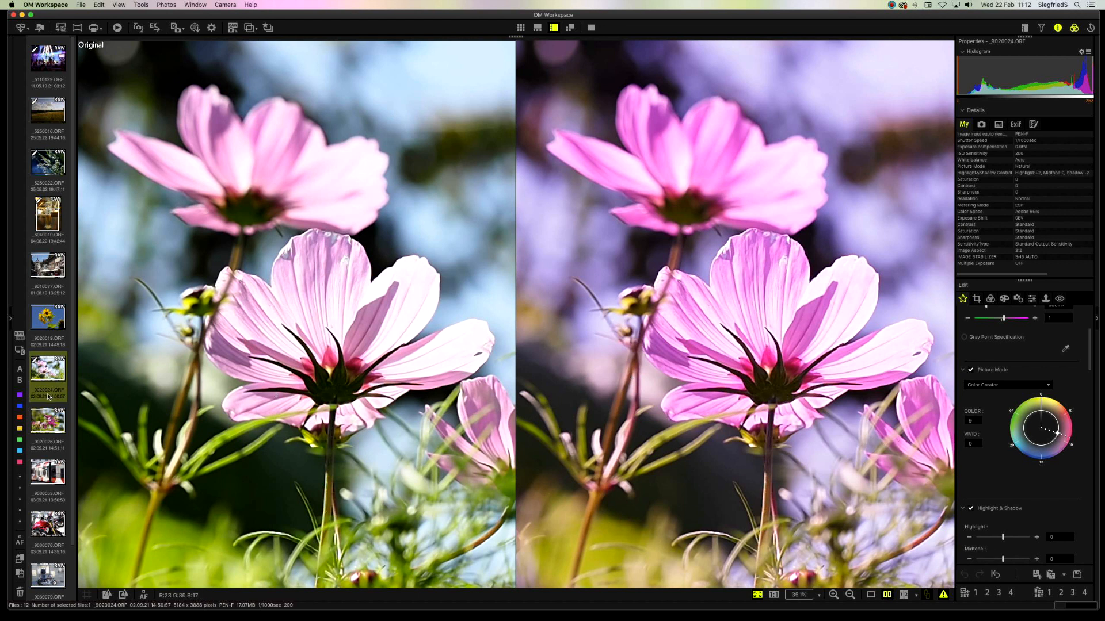
Show the forest path photo _A260156.ORF in single view and paste all the copied edit settings onto it.
scroll(46, 407, down, 2)
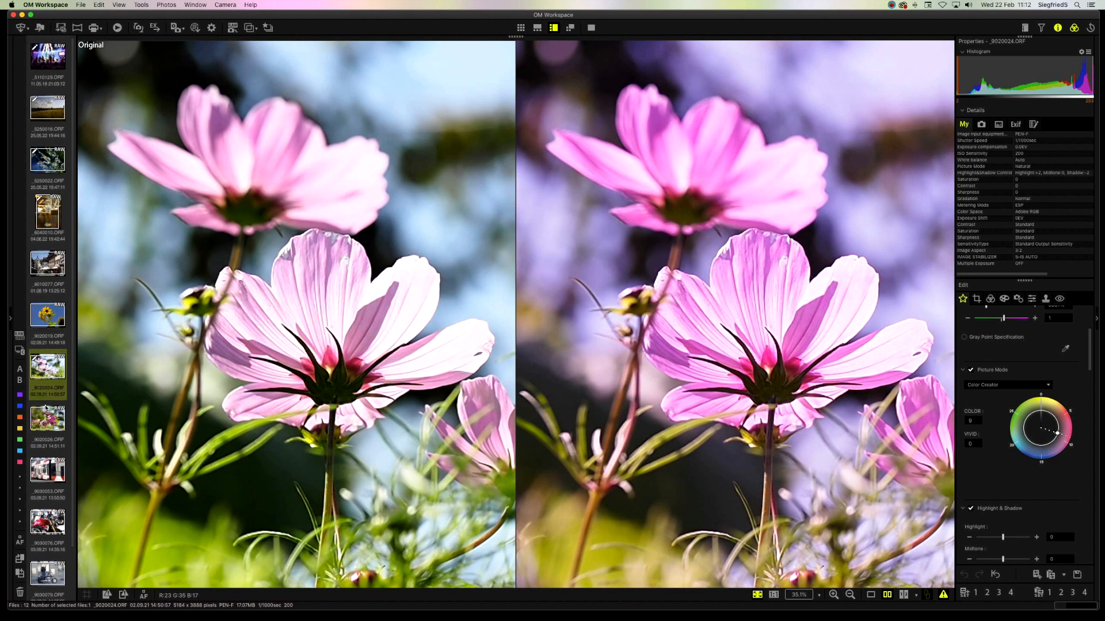
scroll(46, 408, down, 2)
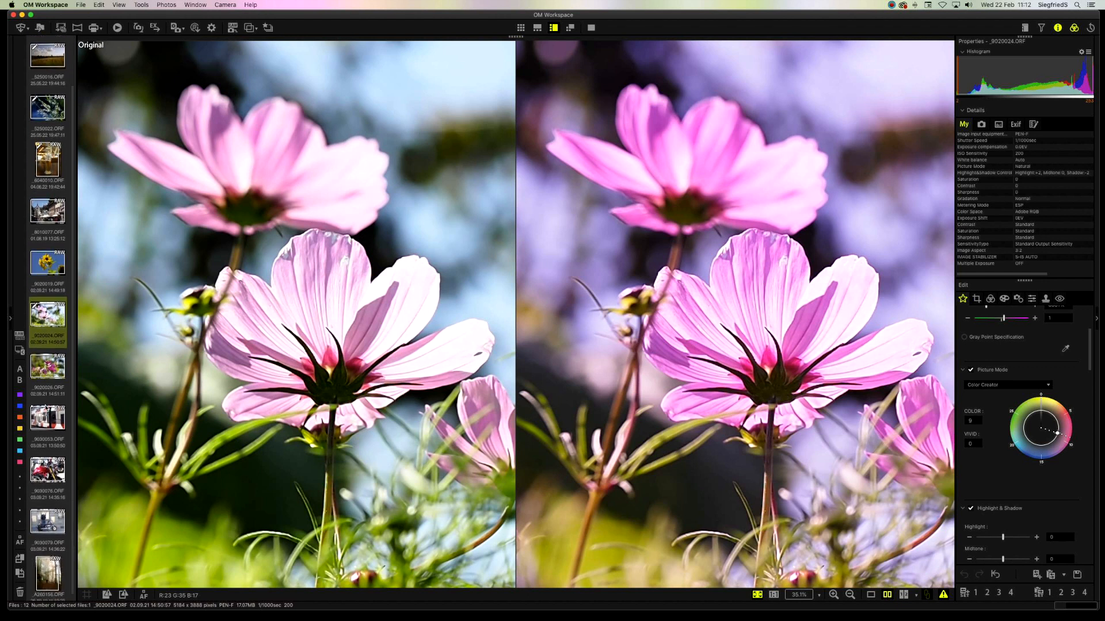
click(50, 569)
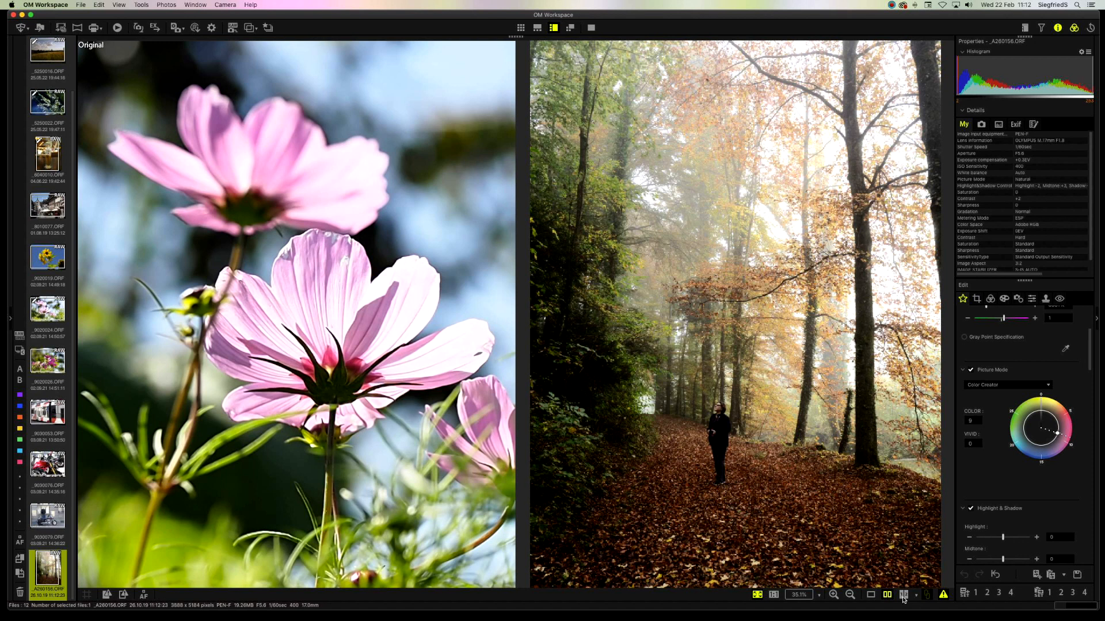
click(871, 595)
click(871, 595)
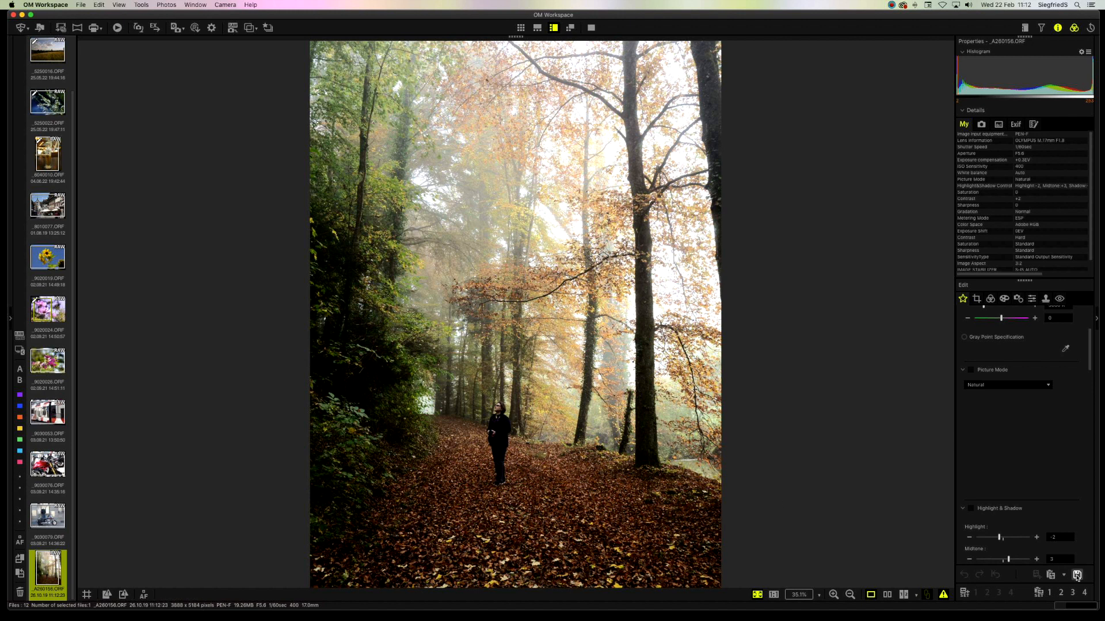
click(1051, 574)
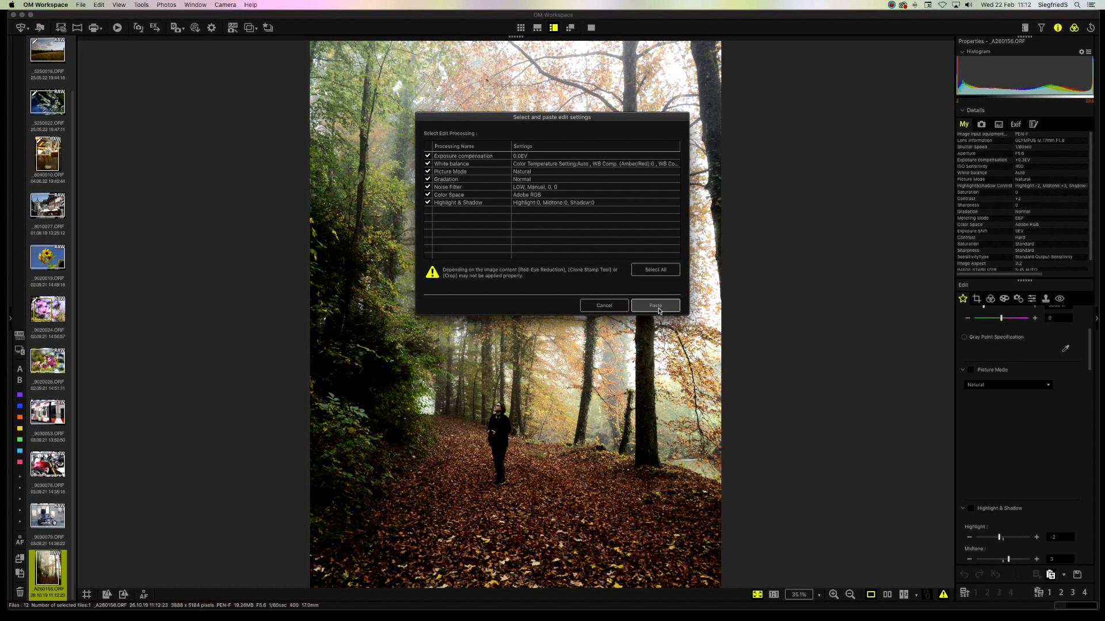
click(656, 306)
click(657, 308)
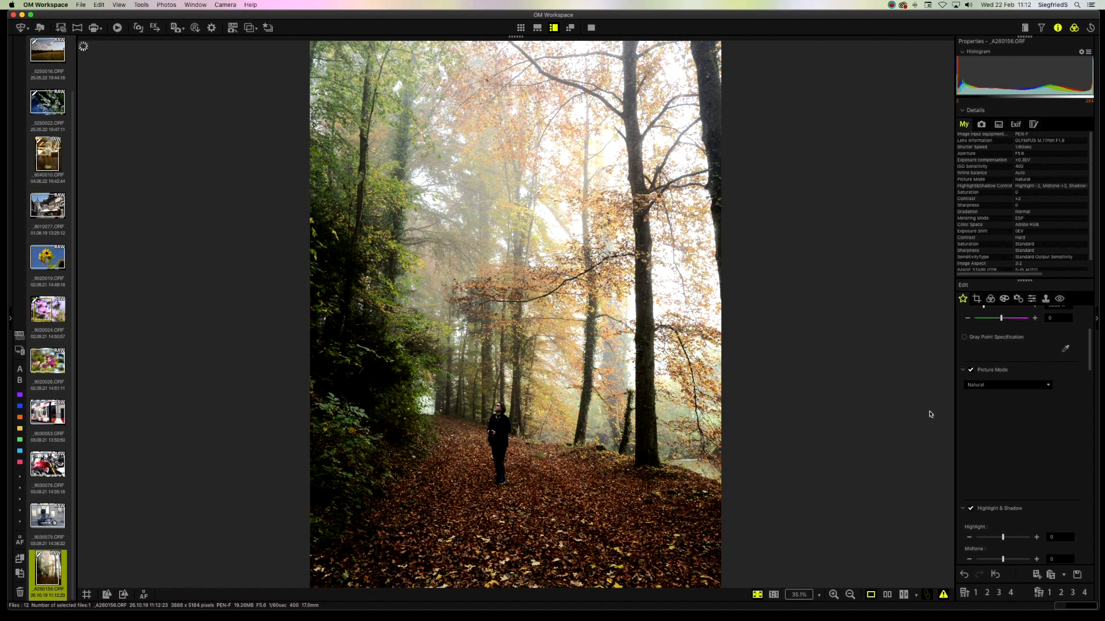
Set the forest photo's Picture Mode to Color Creator with COLOR 3 and compare it side by side with the original.
click(1048, 385)
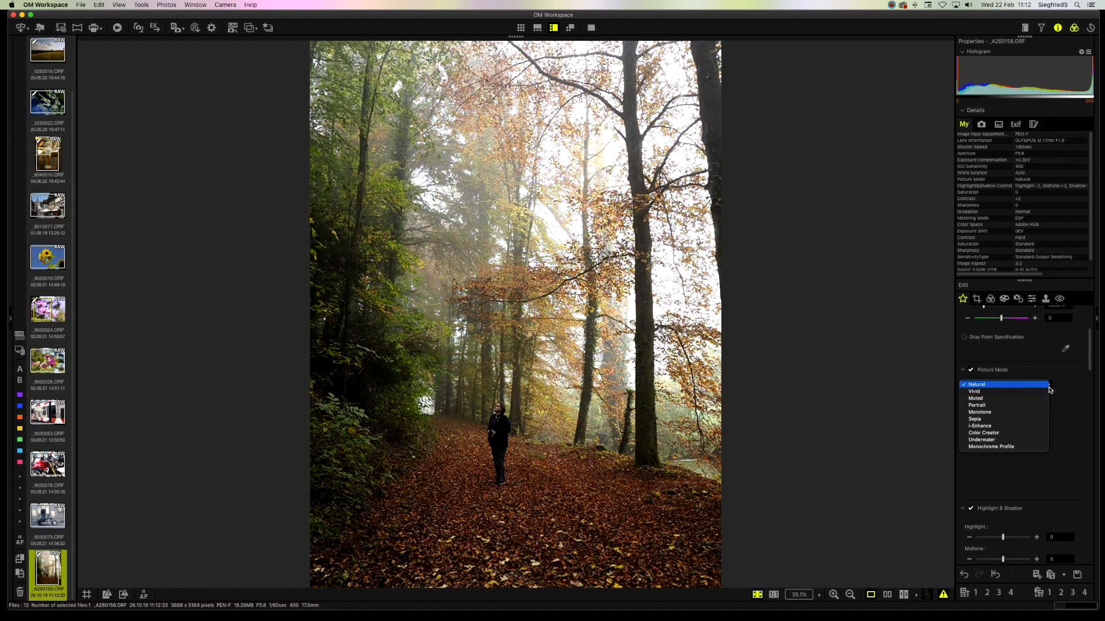
click(1023, 434)
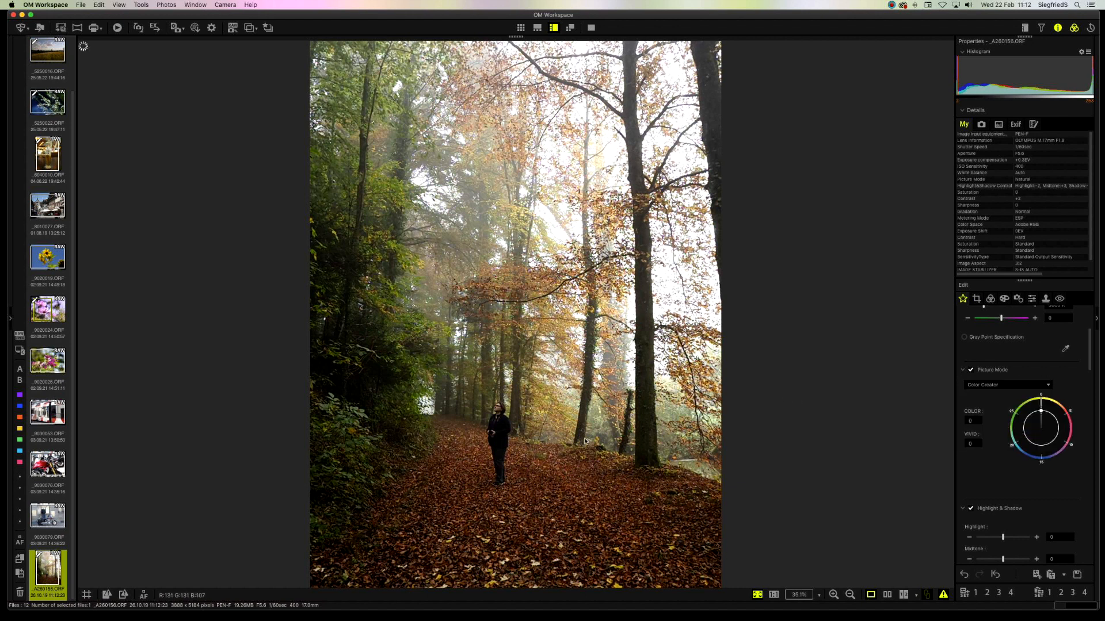
click(1051, 415)
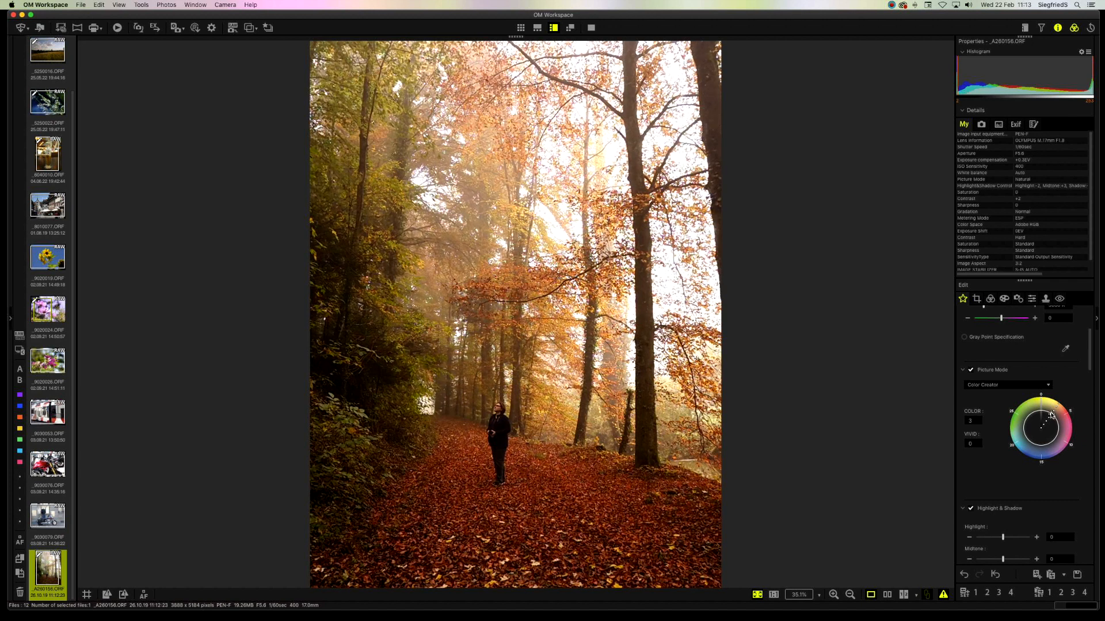
click(888, 595)
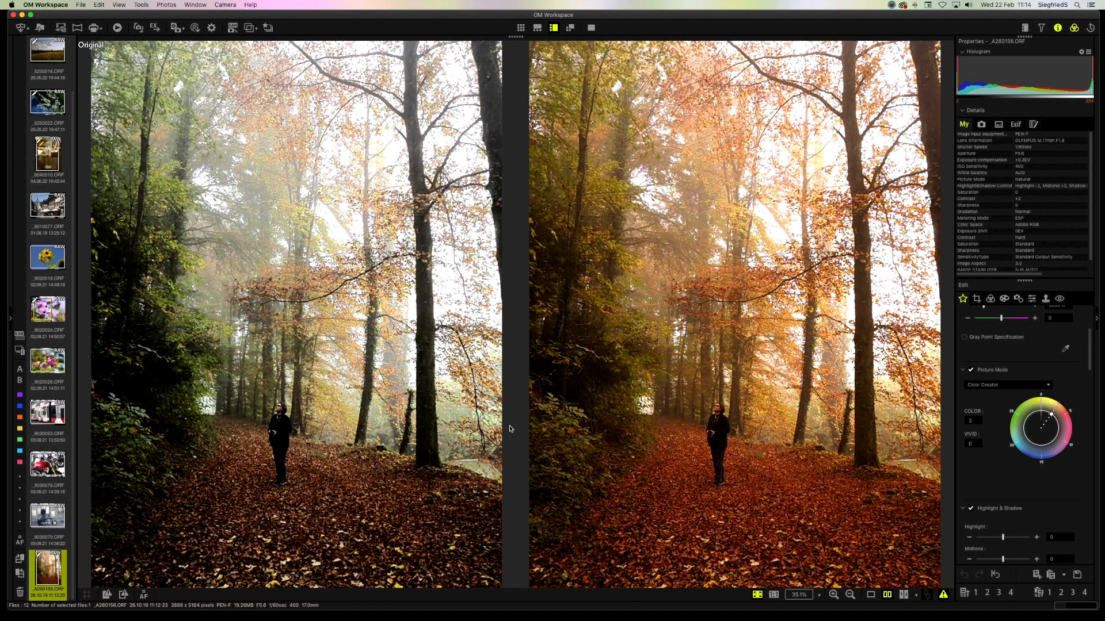
Switch to Photoshop and look through the open fairground, meadow and Enhanced RAW workflow chart documents.
mouse_move(455, 604)
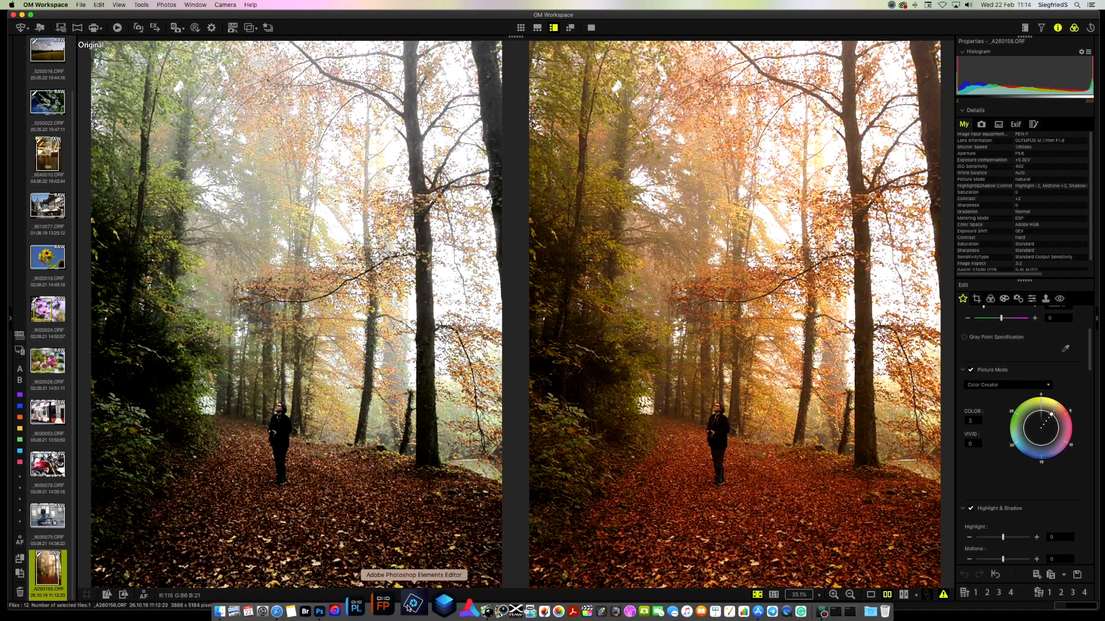
click(355, 604)
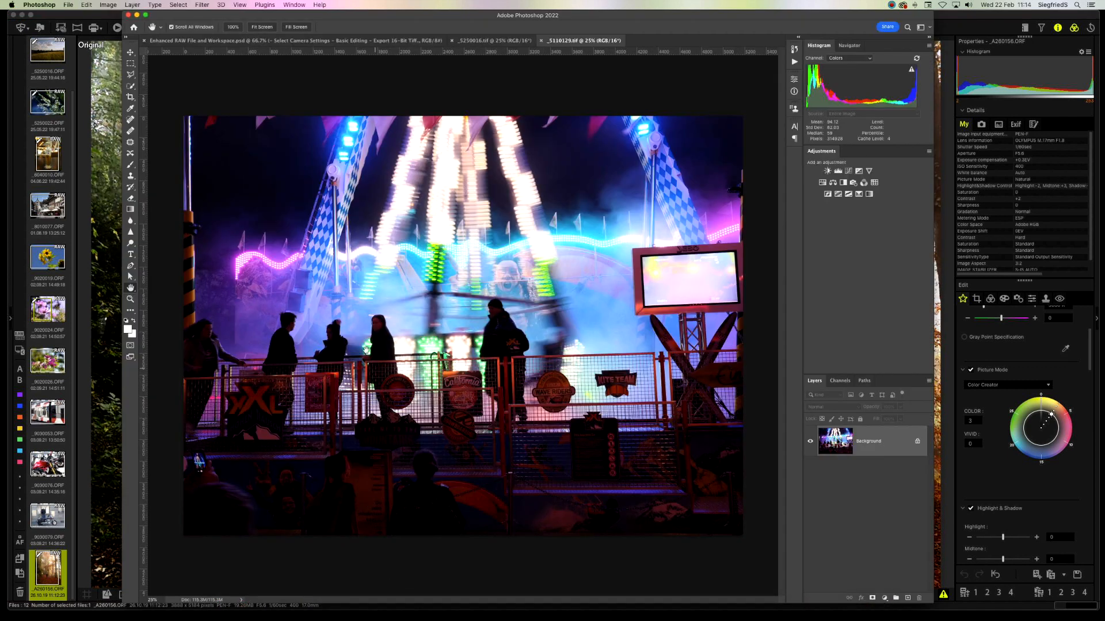
click(496, 43)
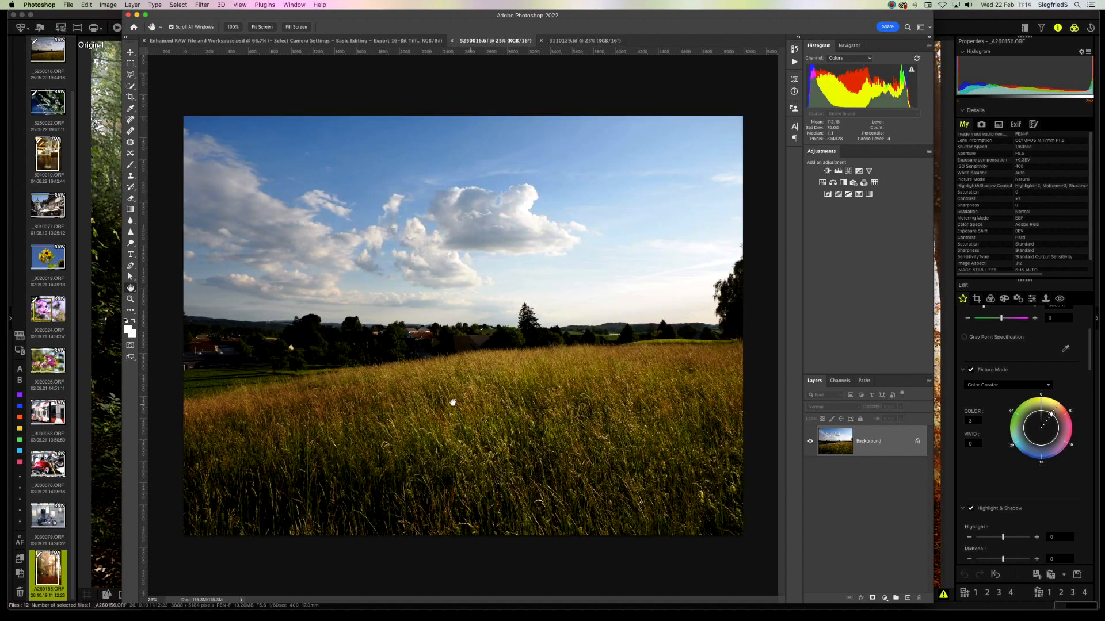
click(410, 42)
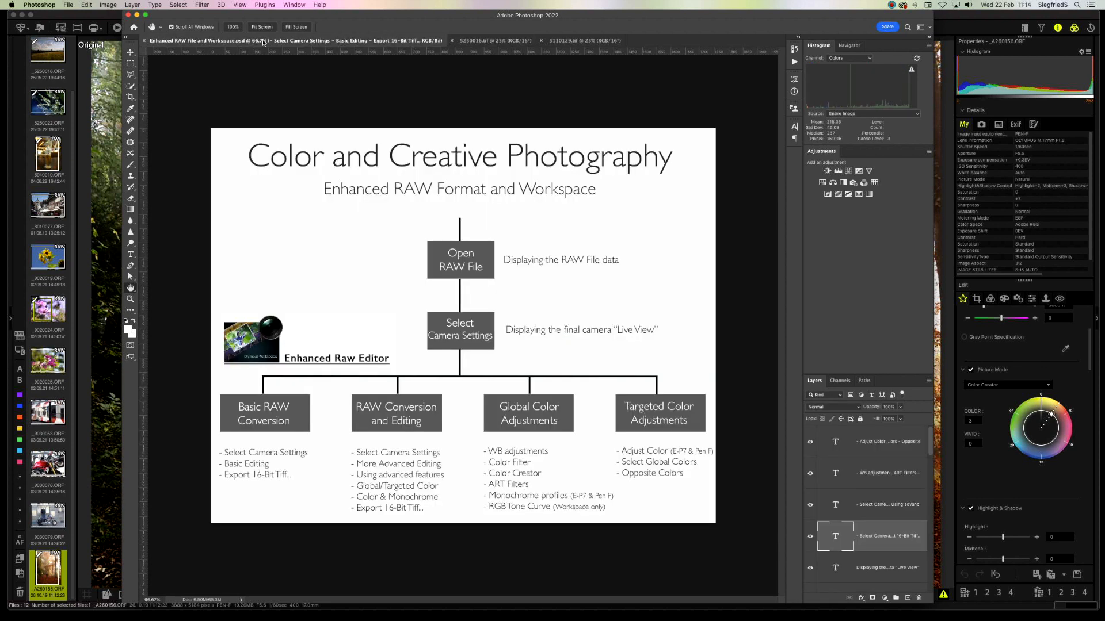
Duplicate the Background layer in _5250016.tif, set the copy's blend mode to Soft Light, and reduce its opacity.
click(495, 41)
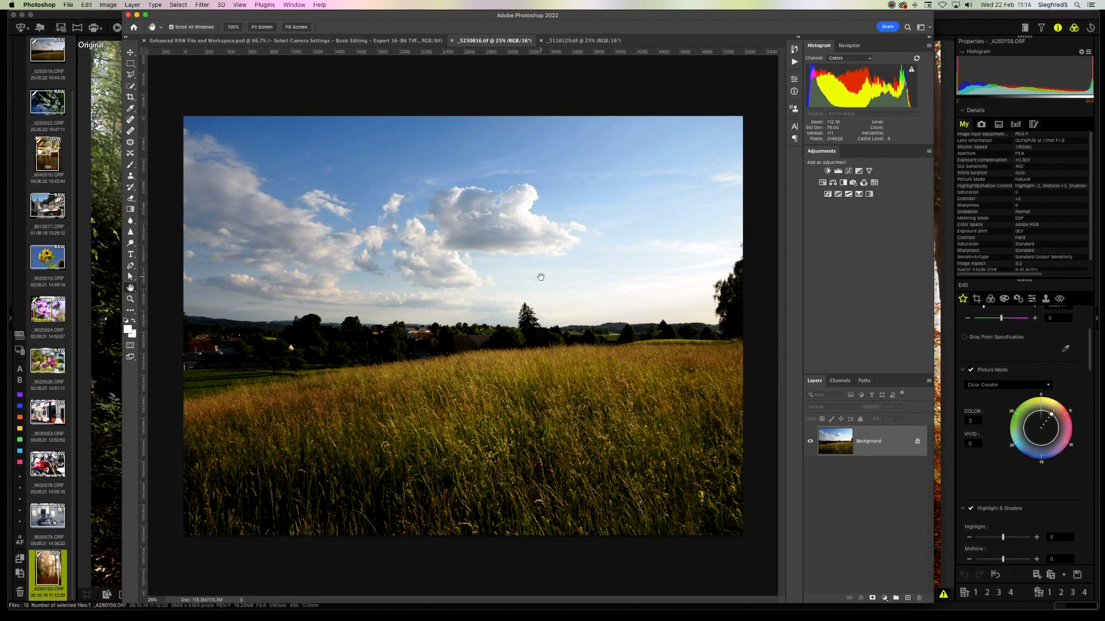
key(super+j)
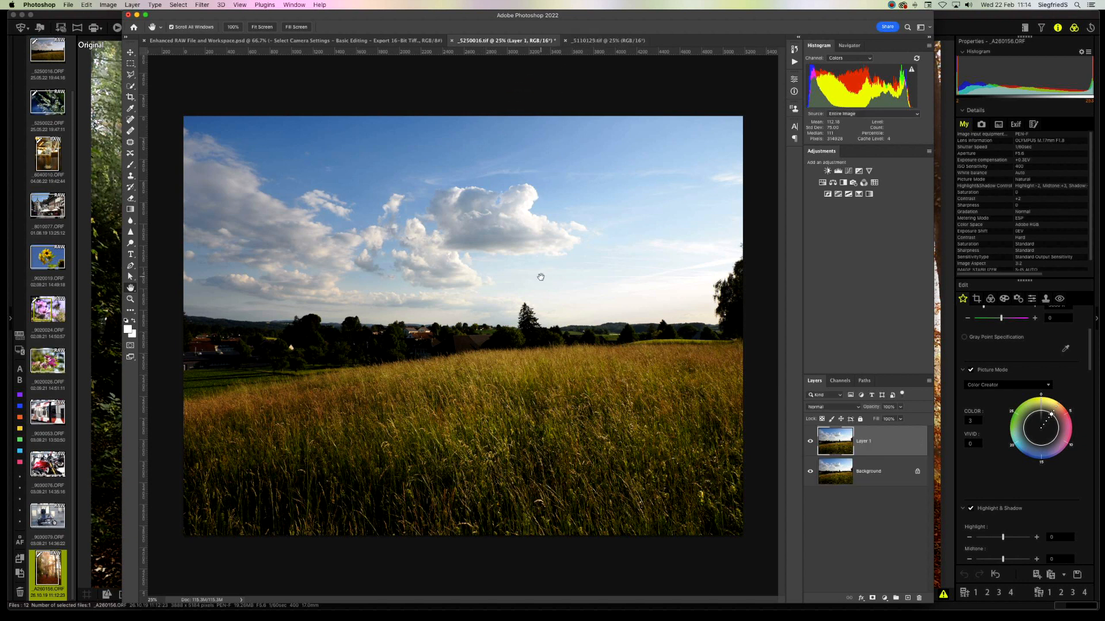
click(860, 407)
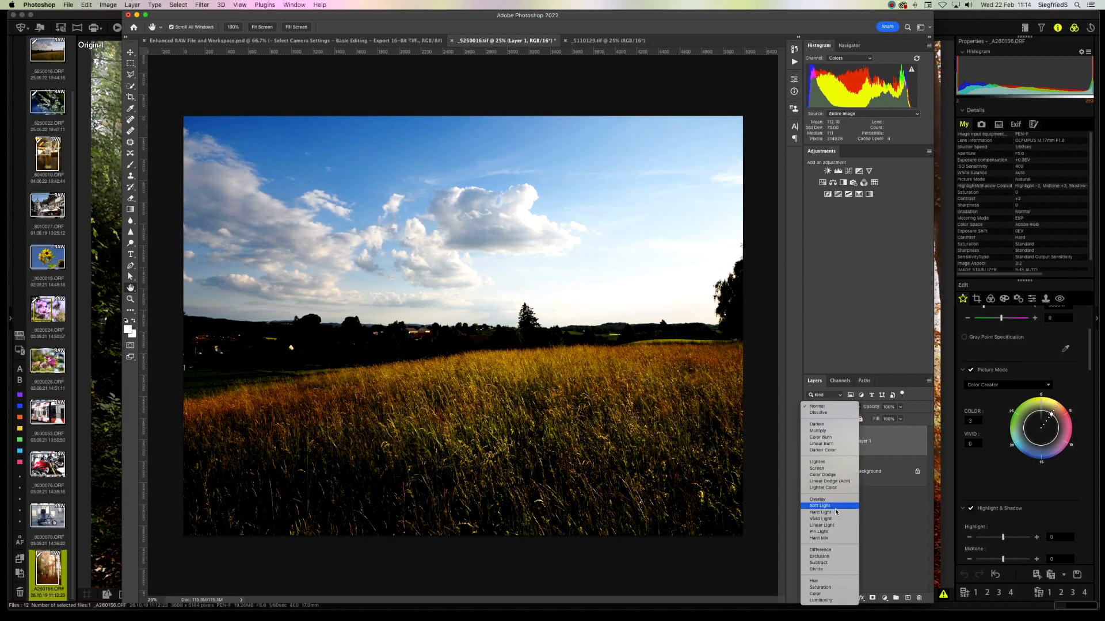
click(833, 506)
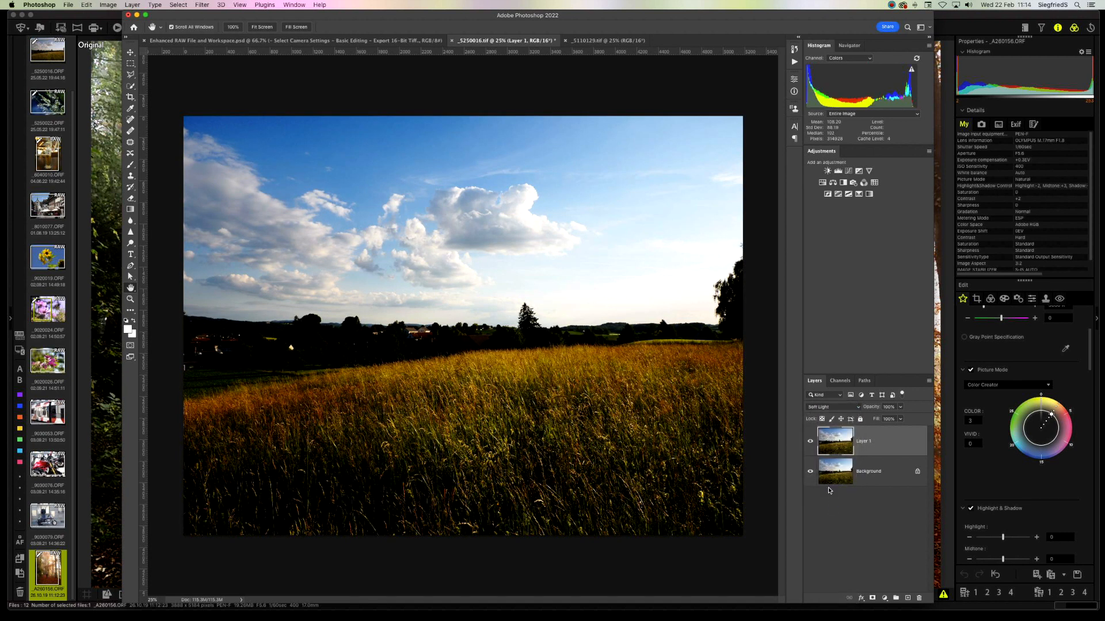
drag(870, 411, 838, 406)
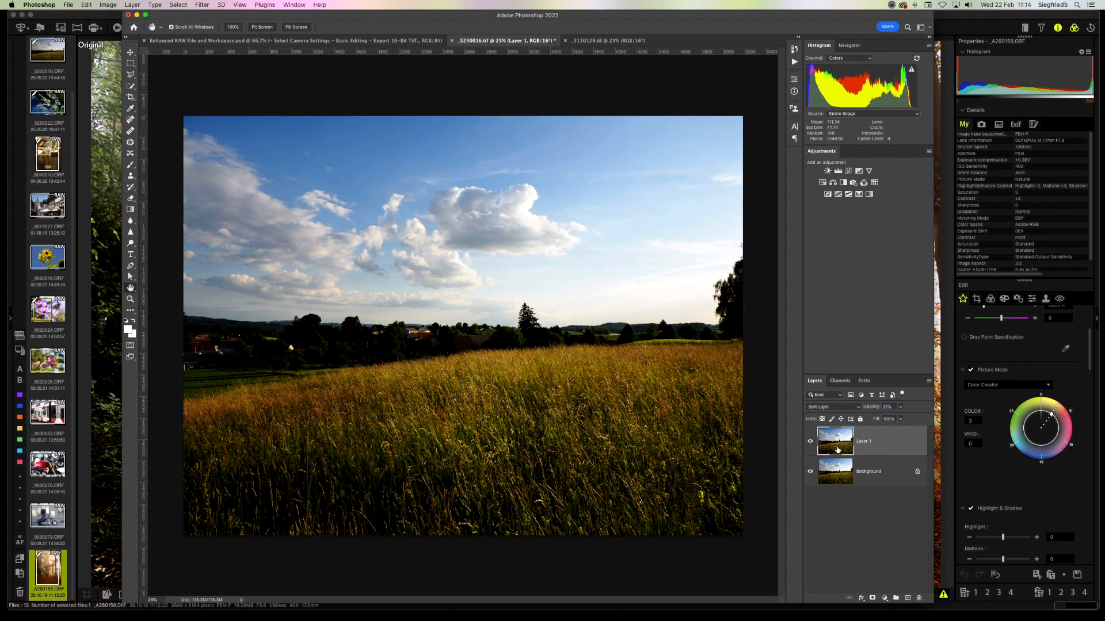